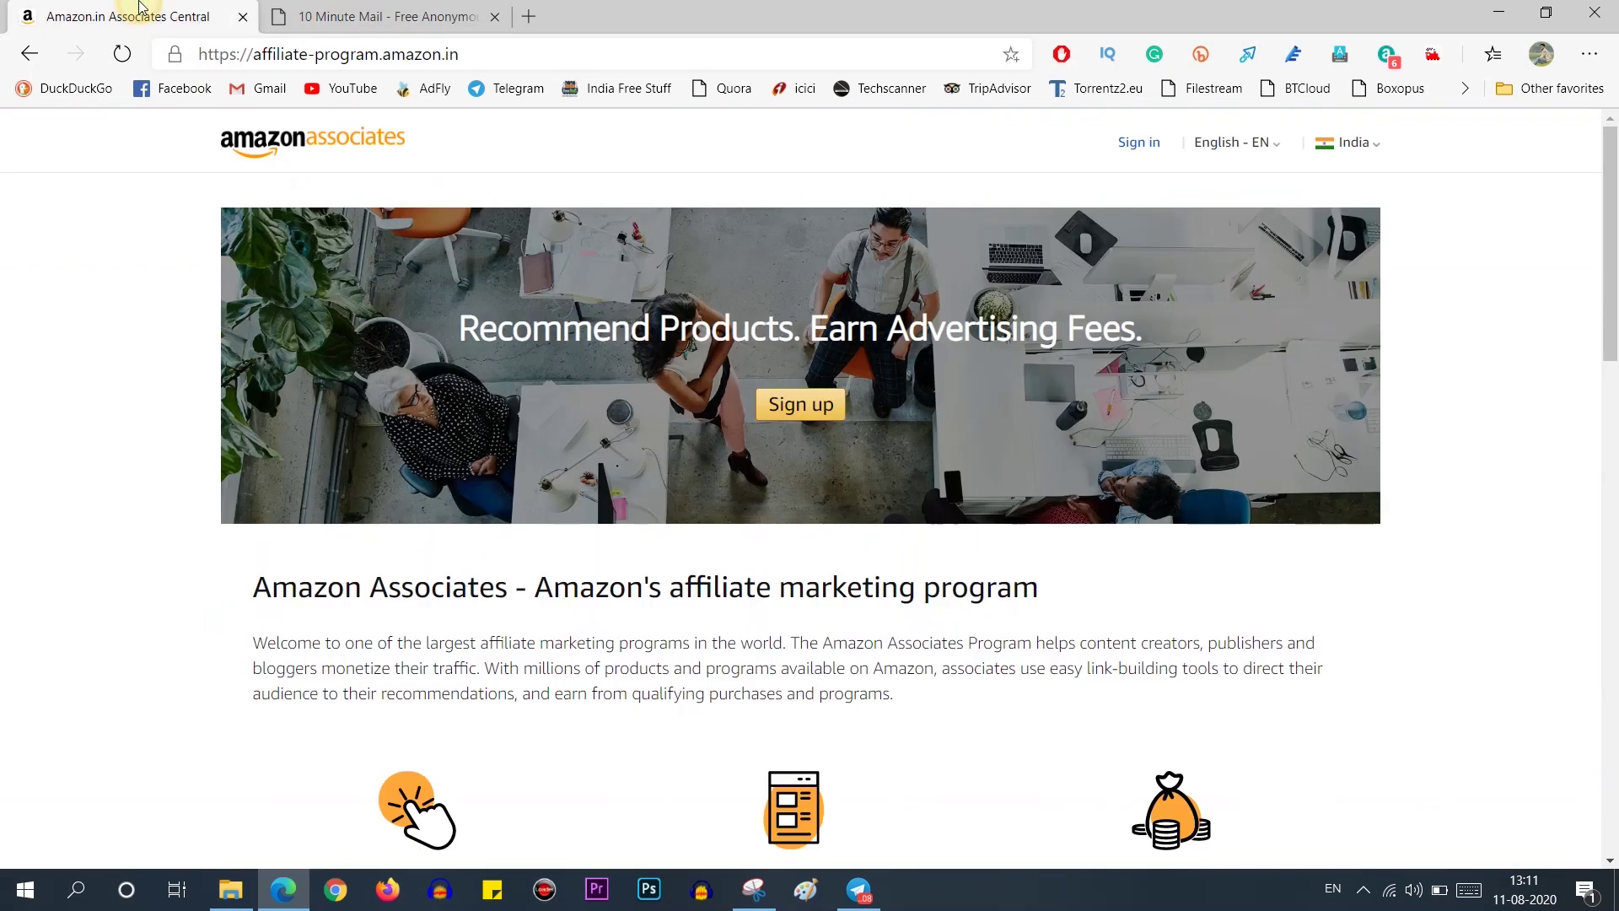
Step: Start a new Amazon account, fill in the registration details and captcha dnj6Y, and submit
{"action": "left_click", "coordinate": [776, 413]}
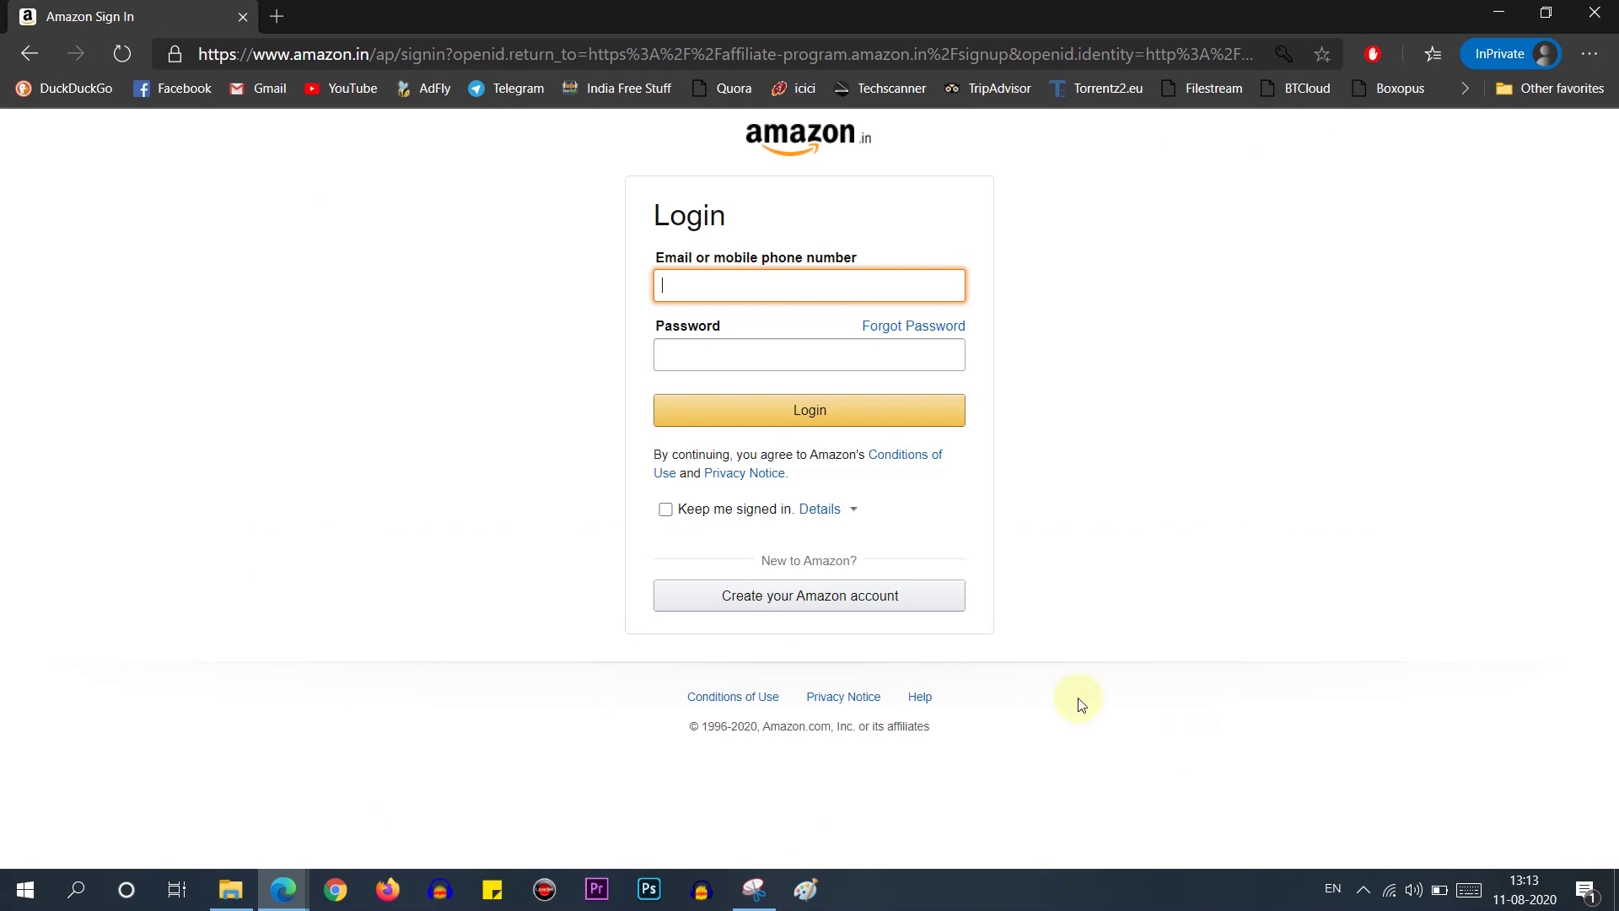
{"action": "left_click", "coordinate": [808, 606]}
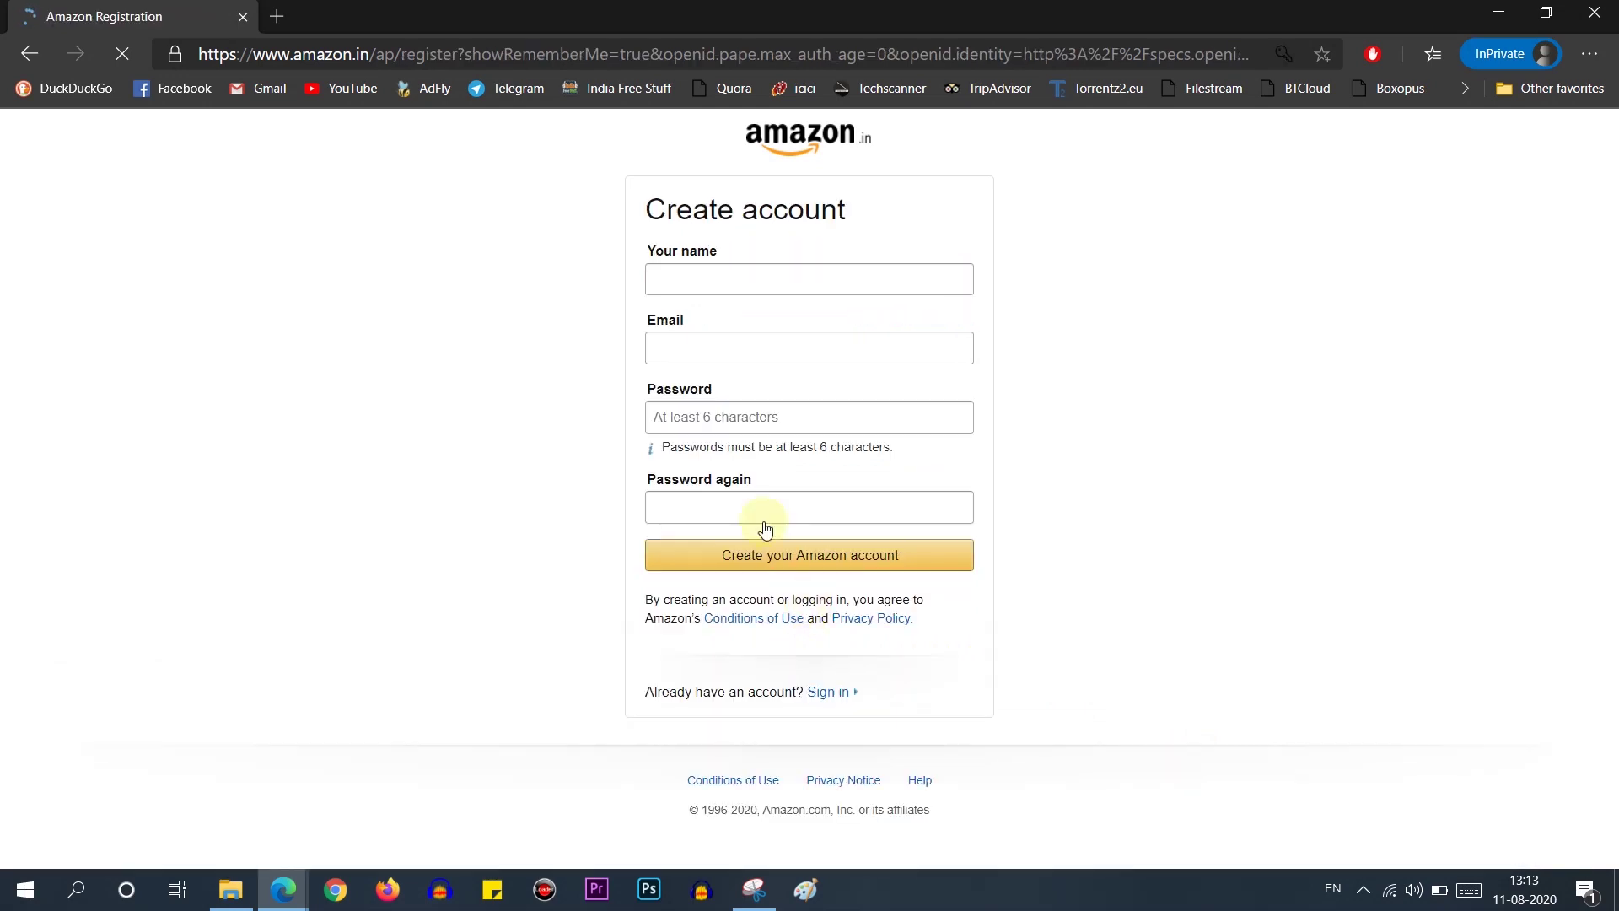
{"action": "left_click", "coordinate": [757, 270]}
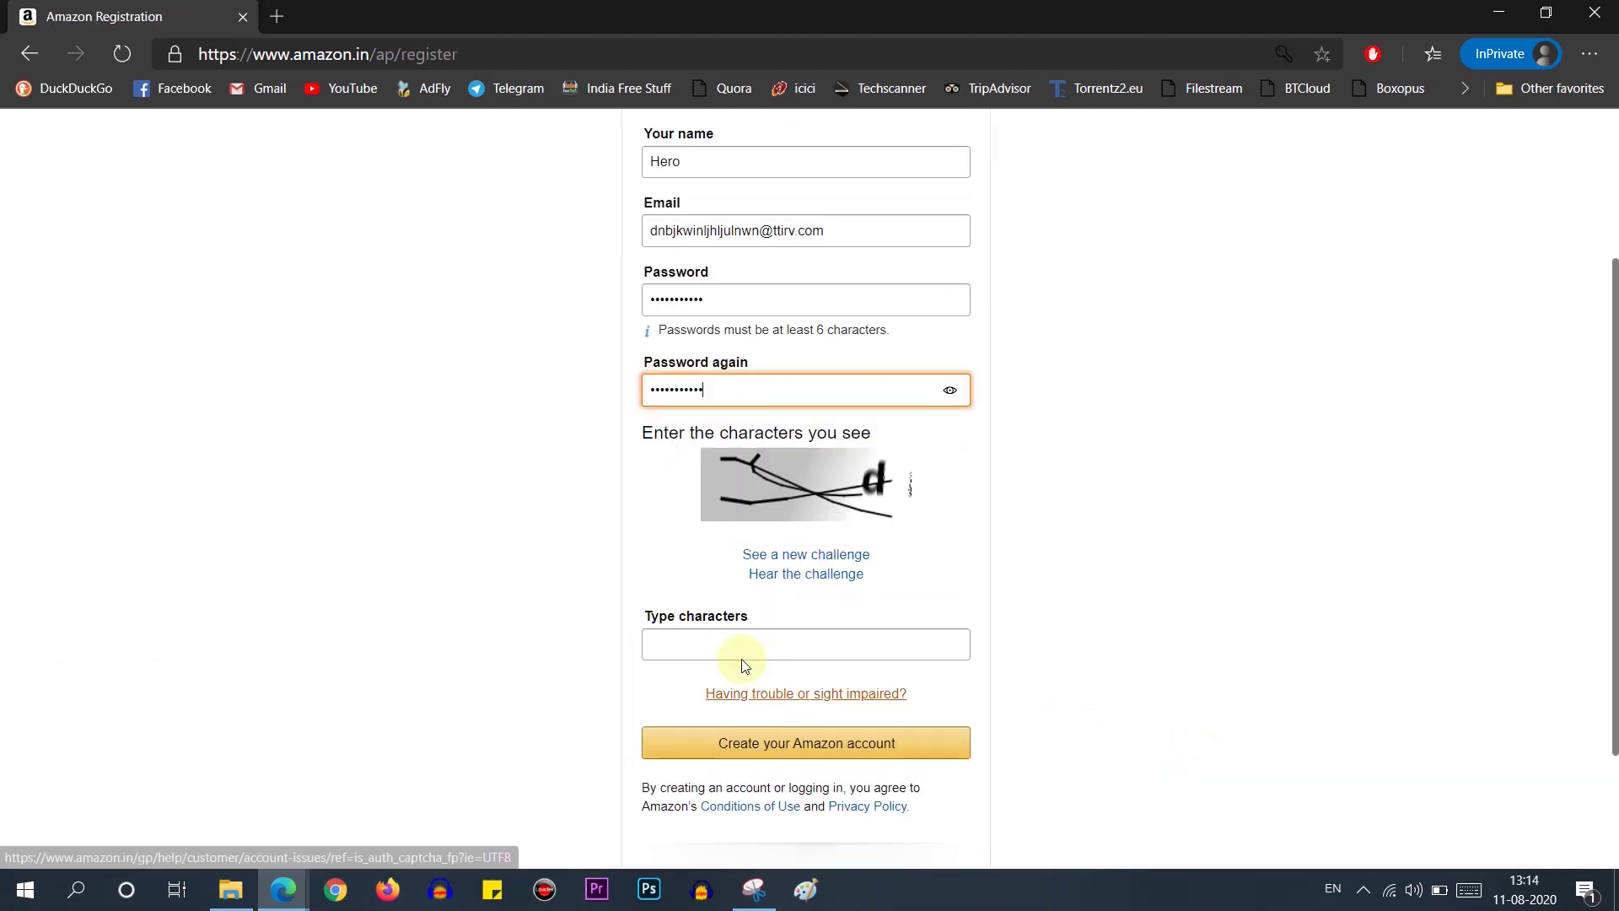
{"action": "left_click", "coordinate": [741, 647]}
{"action": "type", "text": "dnj6Y"}
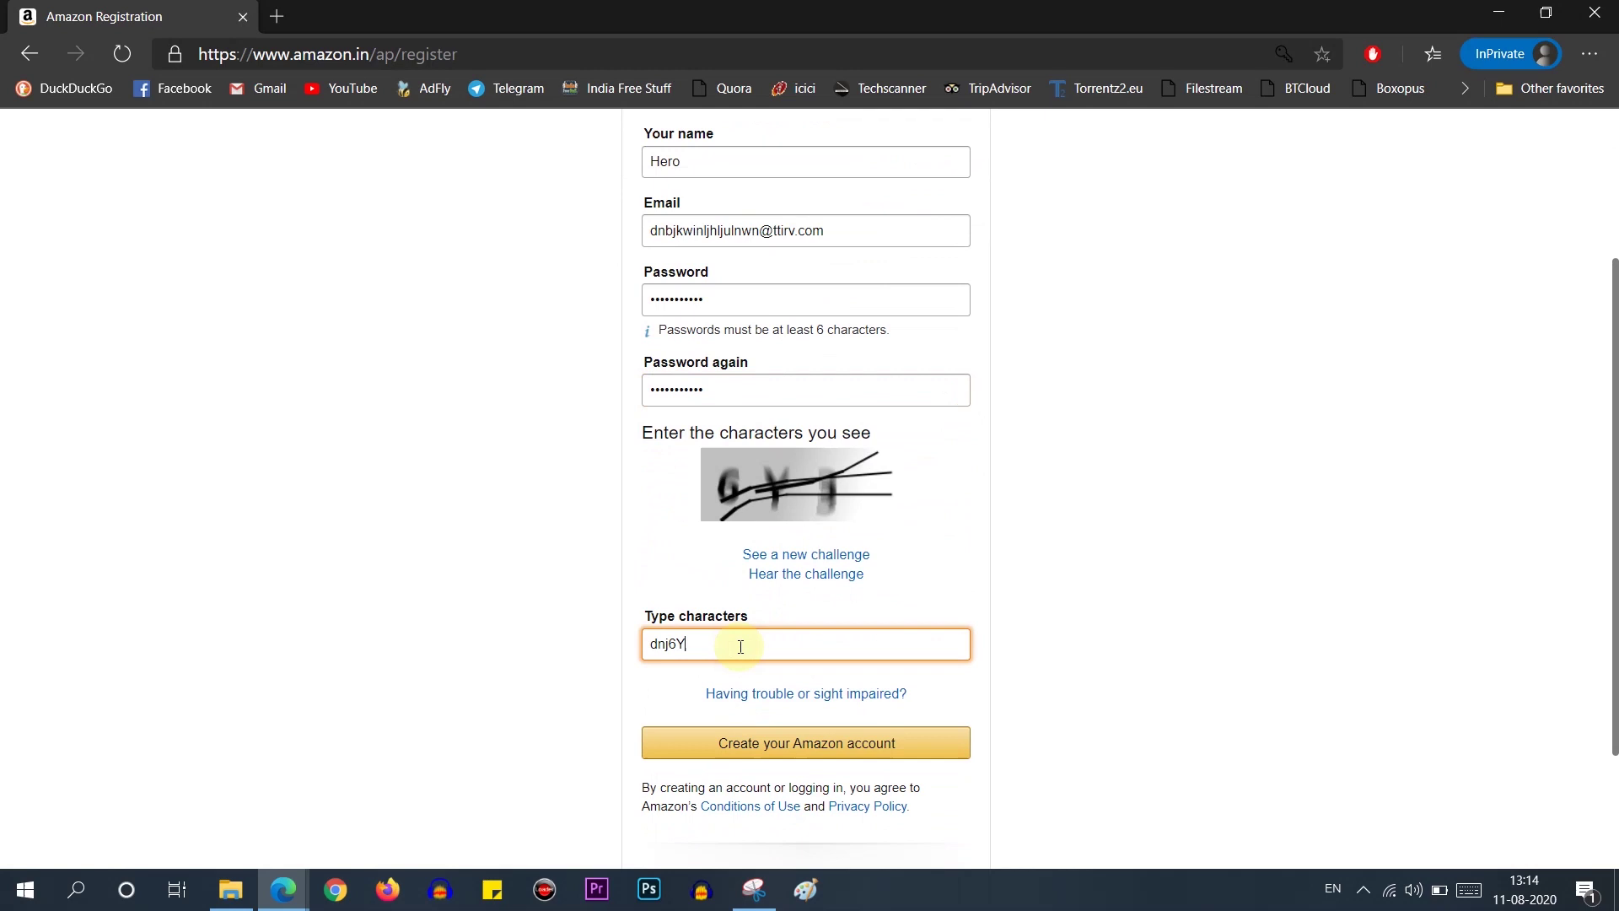
{"action": "left_click", "coordinate": [782, 732]}
Step: Fix the password mismatch by re-entering and confirming the password, then resubmit
{"action": "left_click", "coordinate": [841, 510]}
{"action": "type", "text": "•••••••••••"}
{"action": "key", "text": "Tab"}
{"action": "type", "text": "••••••••"}
{"action": "key", "text": "Return"}
Step: Enter the password twice again, answer captchas smpbaf and 6bmf26, and pass the puzzle check
{"action": "scroll", "coordinate": [832, 589], "scroll_direction": "down", "scroll_amount": 2}
{"action": "left_click", "coordinate": [741, 304]}
{"action": "type", "text": "•••••••••••"}
{"action": "key", "text": "Tab"}
{"action": "type", "text": "•••••••••••"}
{"action": "left_click", "coordinate": [738, 644]}
{"action": "type", "text": "smpbaf"}
{"action": "key", "text": "Return"}
{"action": "type", "text": "6bmf26"}
{"action": "left_click", "coordinate": [746, 525]}
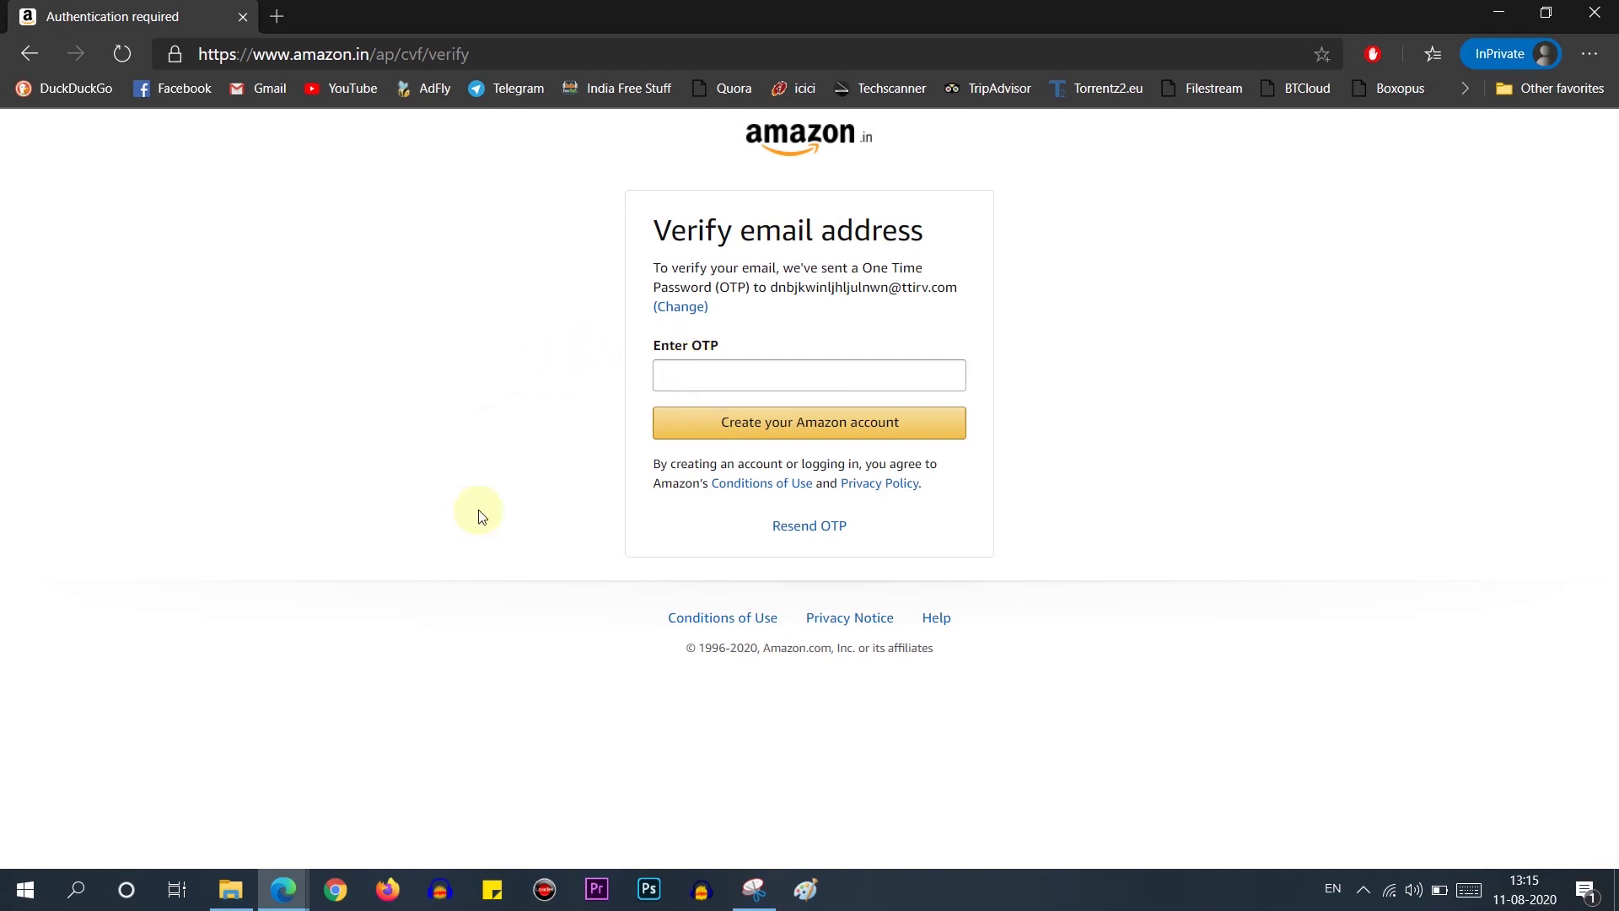
Step: Bring up the 10 Minute Mail page and refresh the disposable inbox
{"action": "left_click", "coordinate": [283, 889]}
{"action": "left_click", "coordinate": [206, 796]}
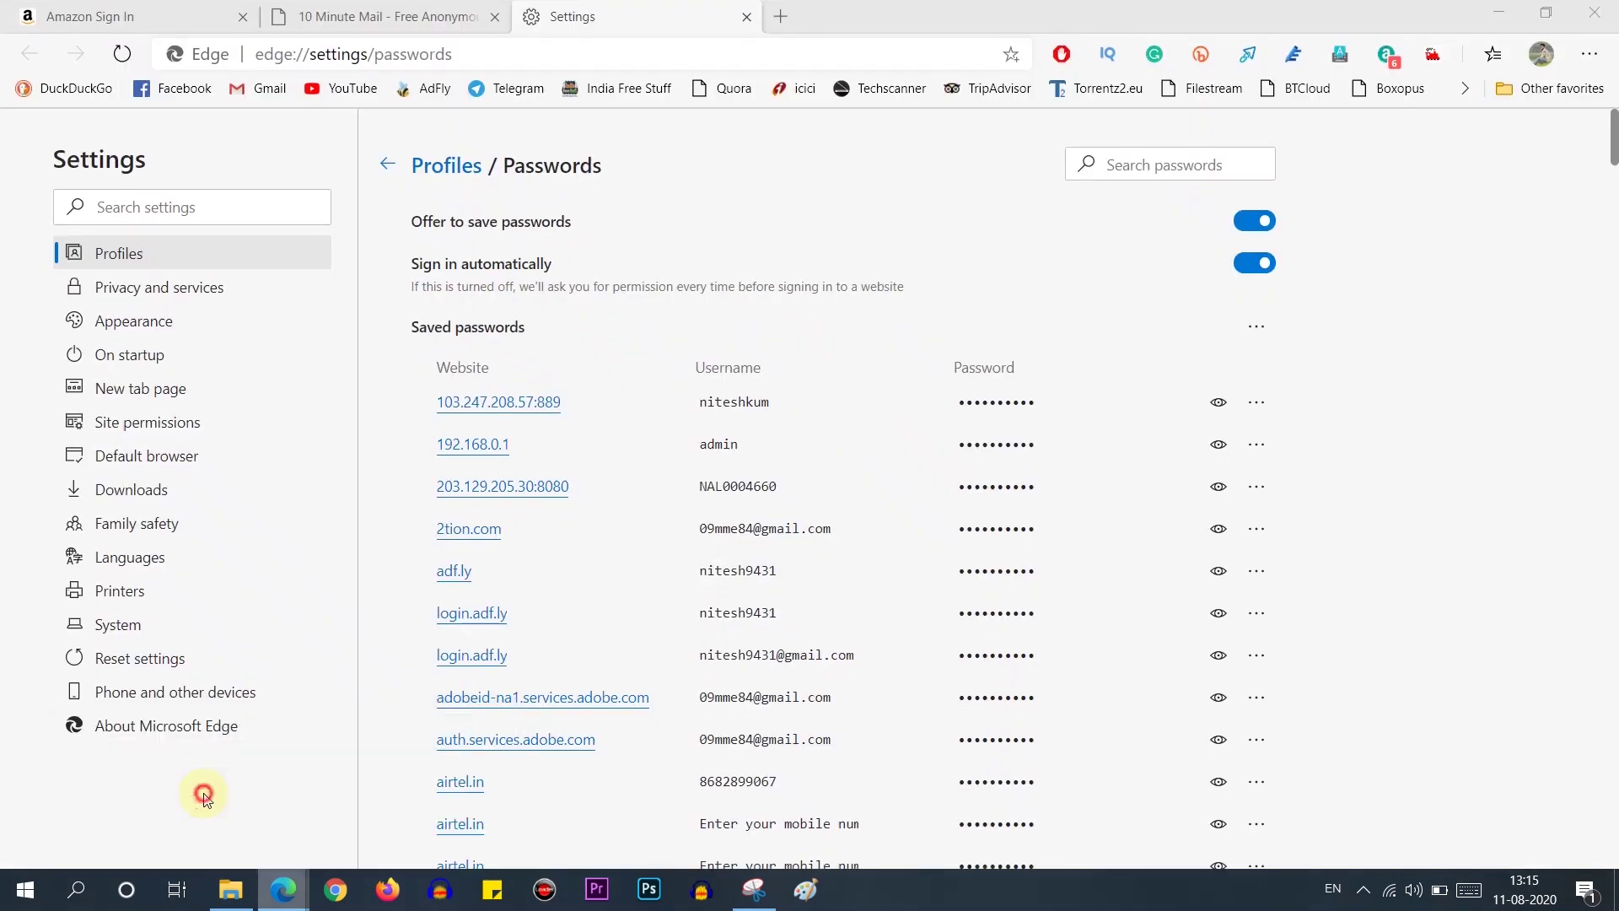
{"action": "left_click", "coordinate": [383, 17]}
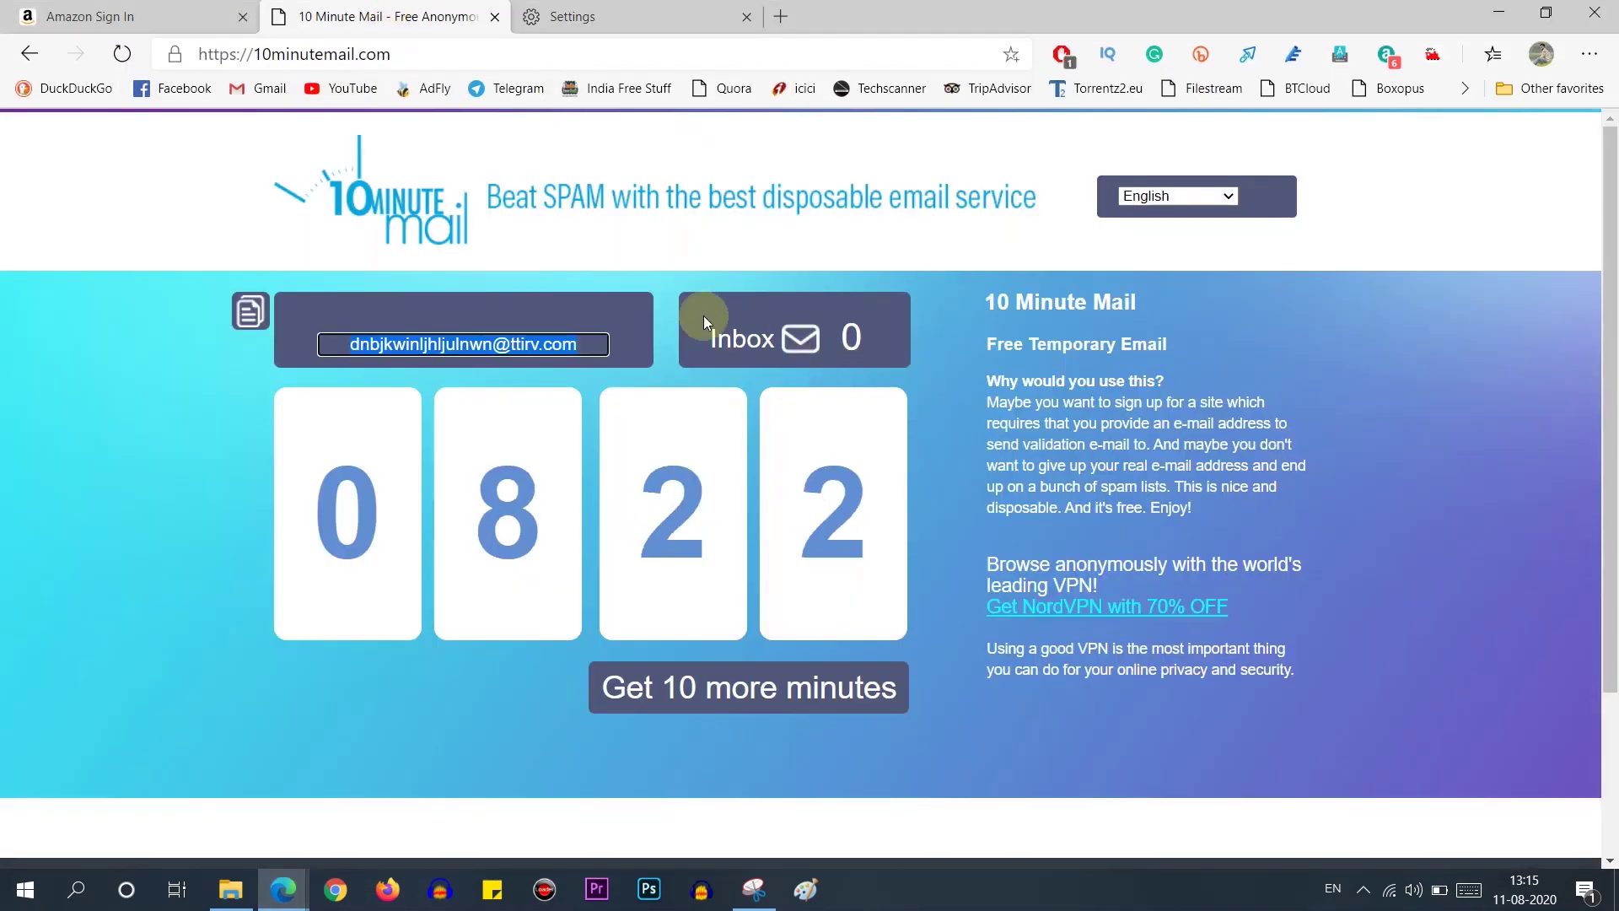
{"action": "left_click", "coordinate": [783, 346]}
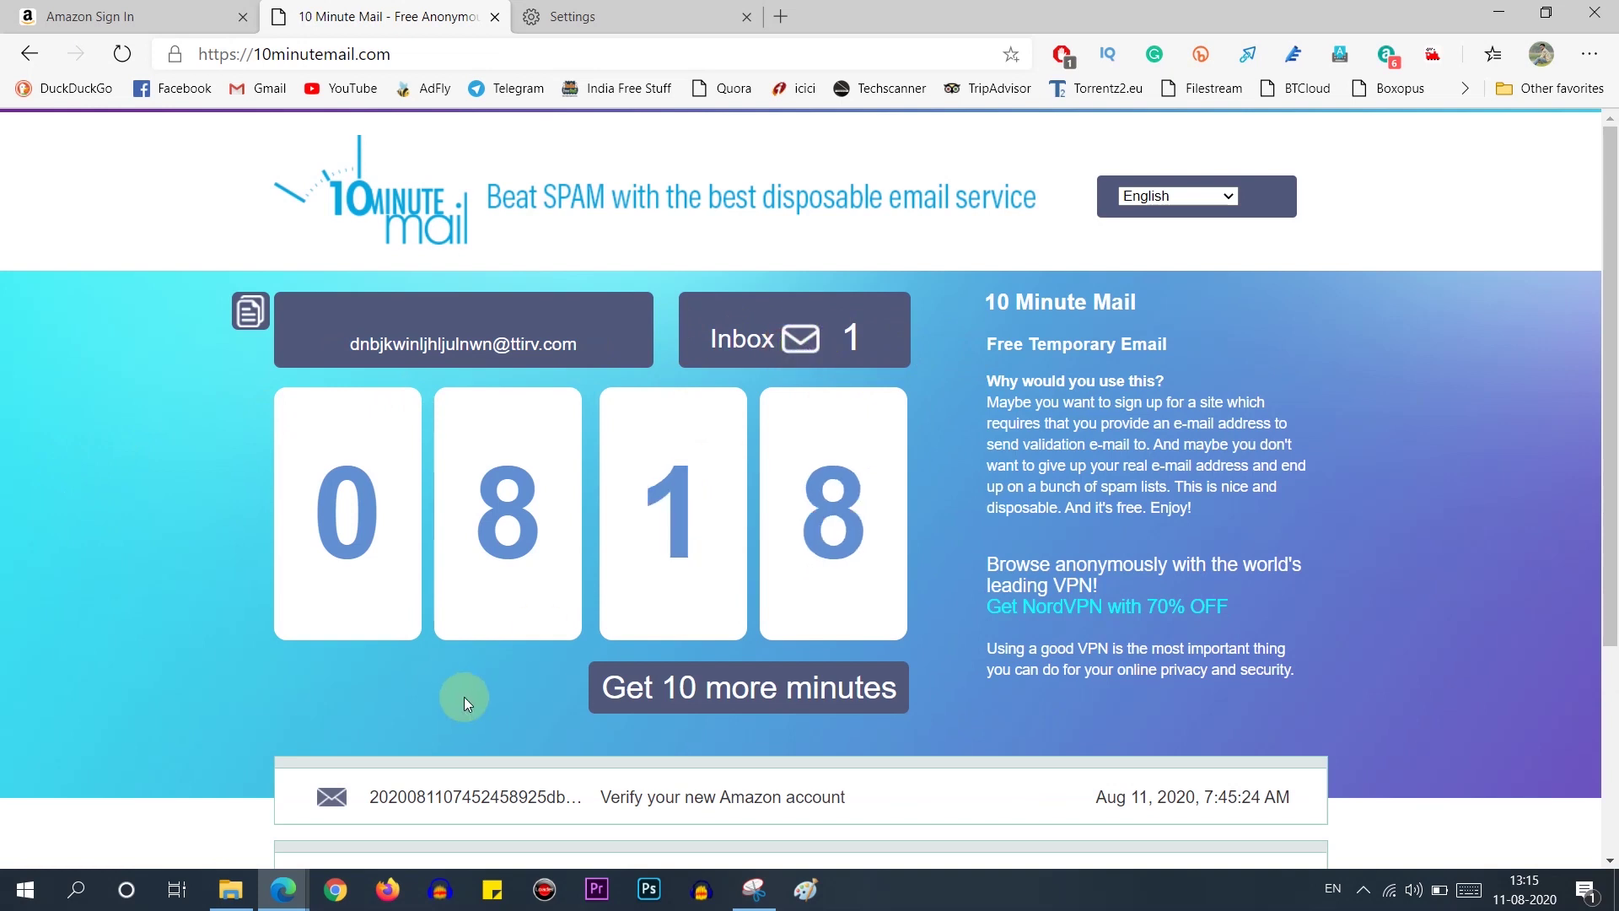
Step: Open Amazon's verification email and select only the one-time password
{"action": "scroll", "coordinate": [555, 580], "scroll_direction": "down", "scroll_amount": 3}
{"action": "left_click", "coordinate": [539, 504]}
{"action": "scroll", "coordinate": [1033, 675], "scroll_direction": "down", "scroll_amount": 3}
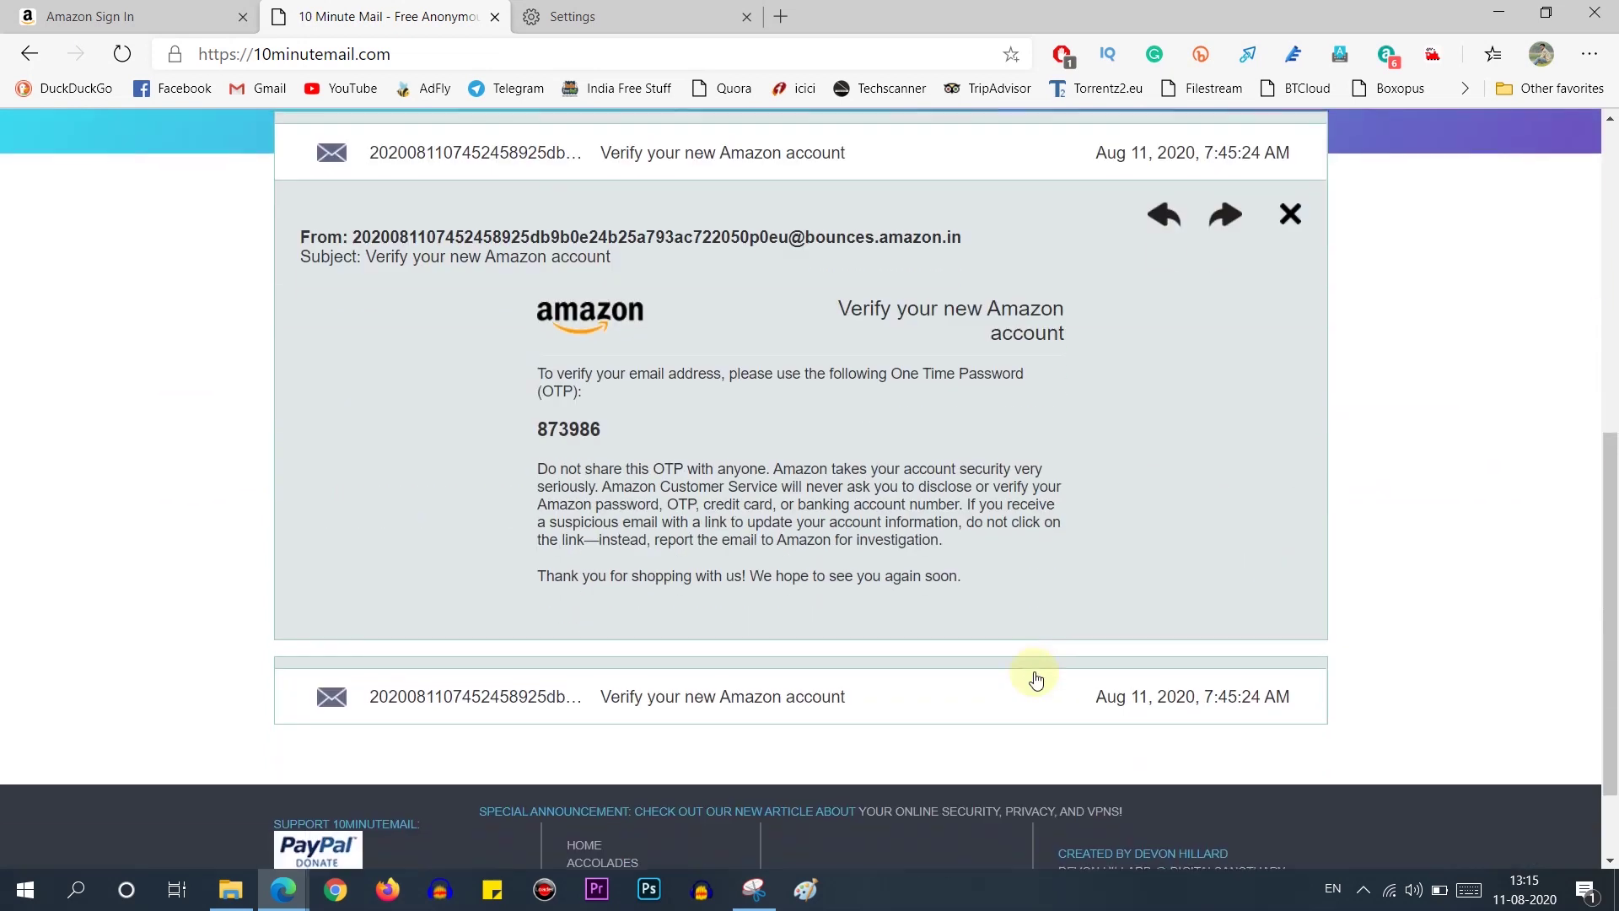
{"action": "triple_click", "coordinate": [621, 428]}
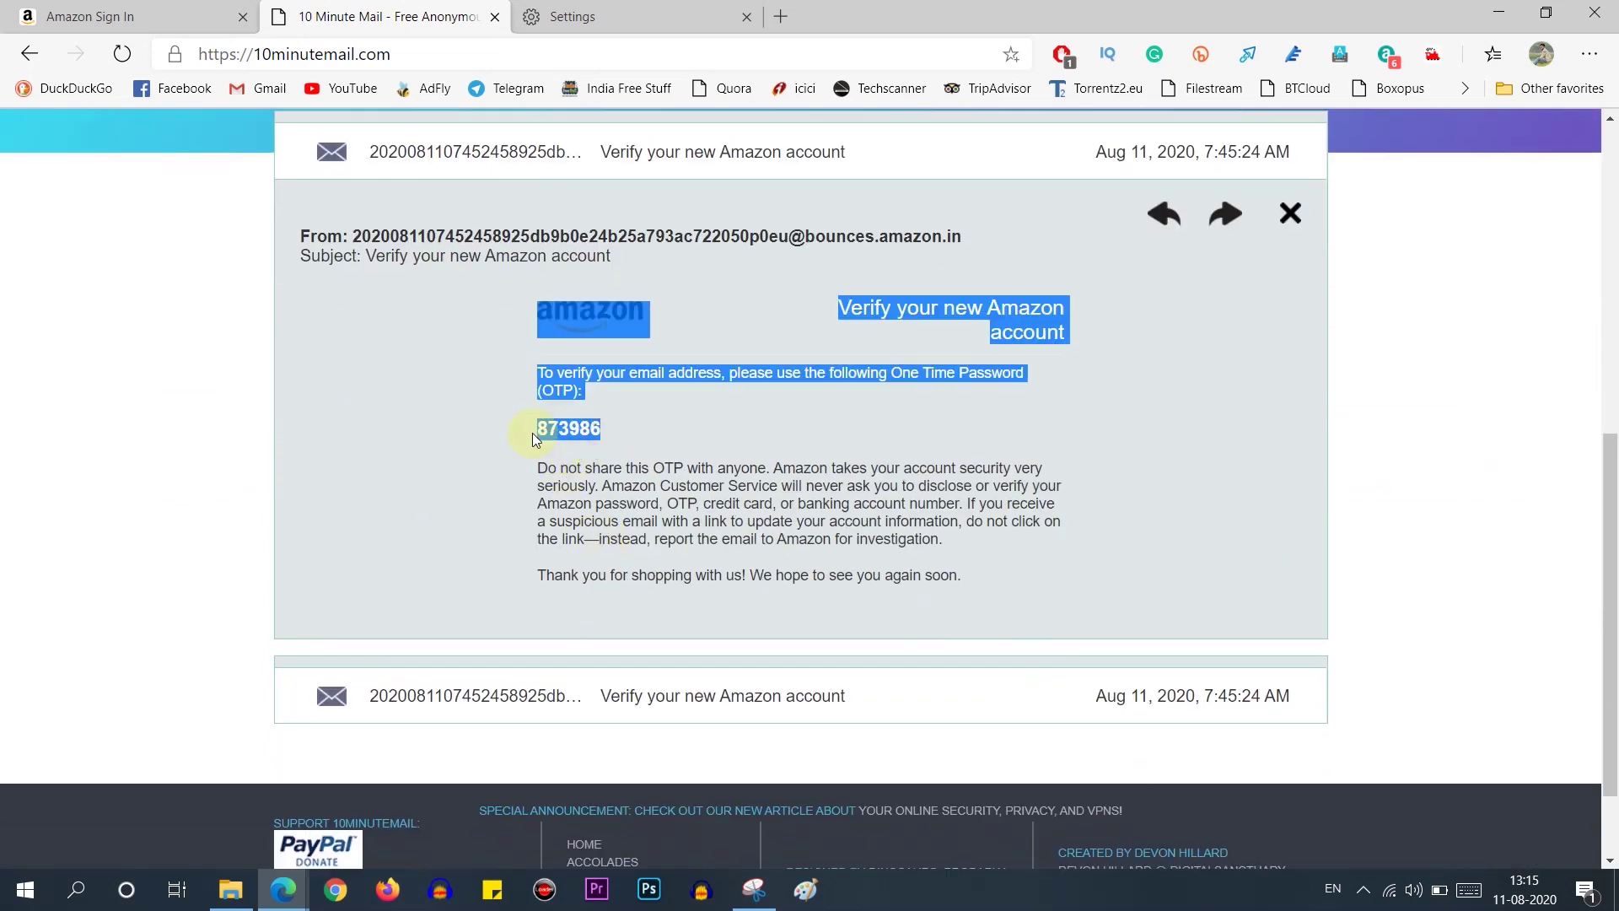
{"action": "left_click_drag", "start_coordinate": [623, 430], "coordinate": [537, 428]}
{"action": "key", "text": "ctrl+c"}
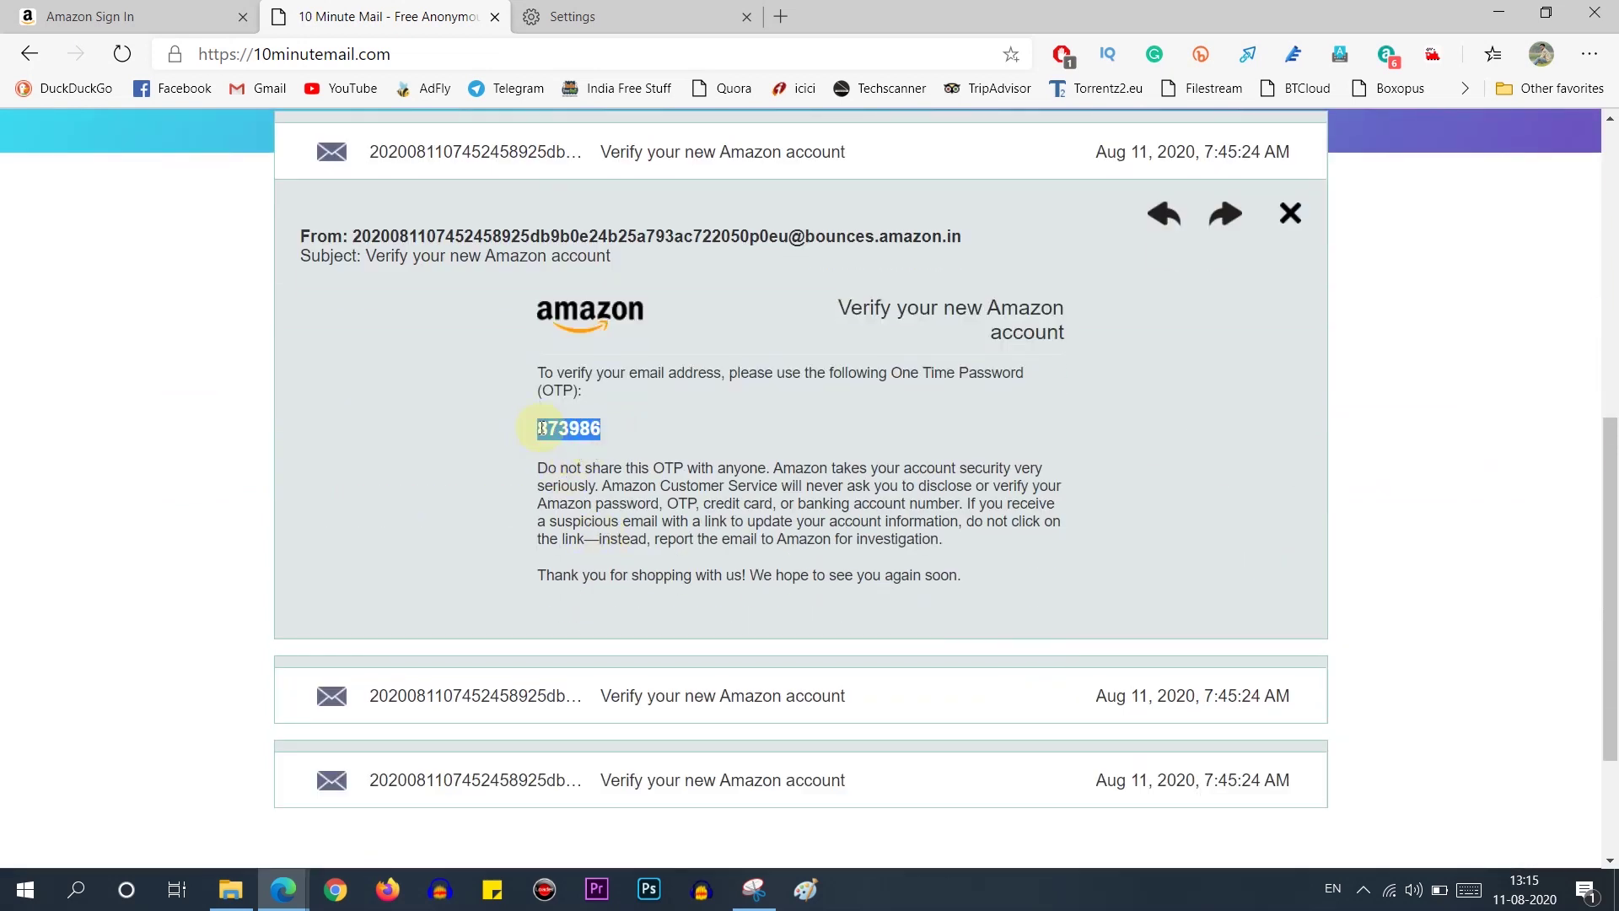
Step: Paste the one-time password into Amazon's OTP field and submit it to create the account
{"action": "mouse_move", "coordinate": [283, 890]}
{"action": "left_click", "coordinate": [408, 807]}
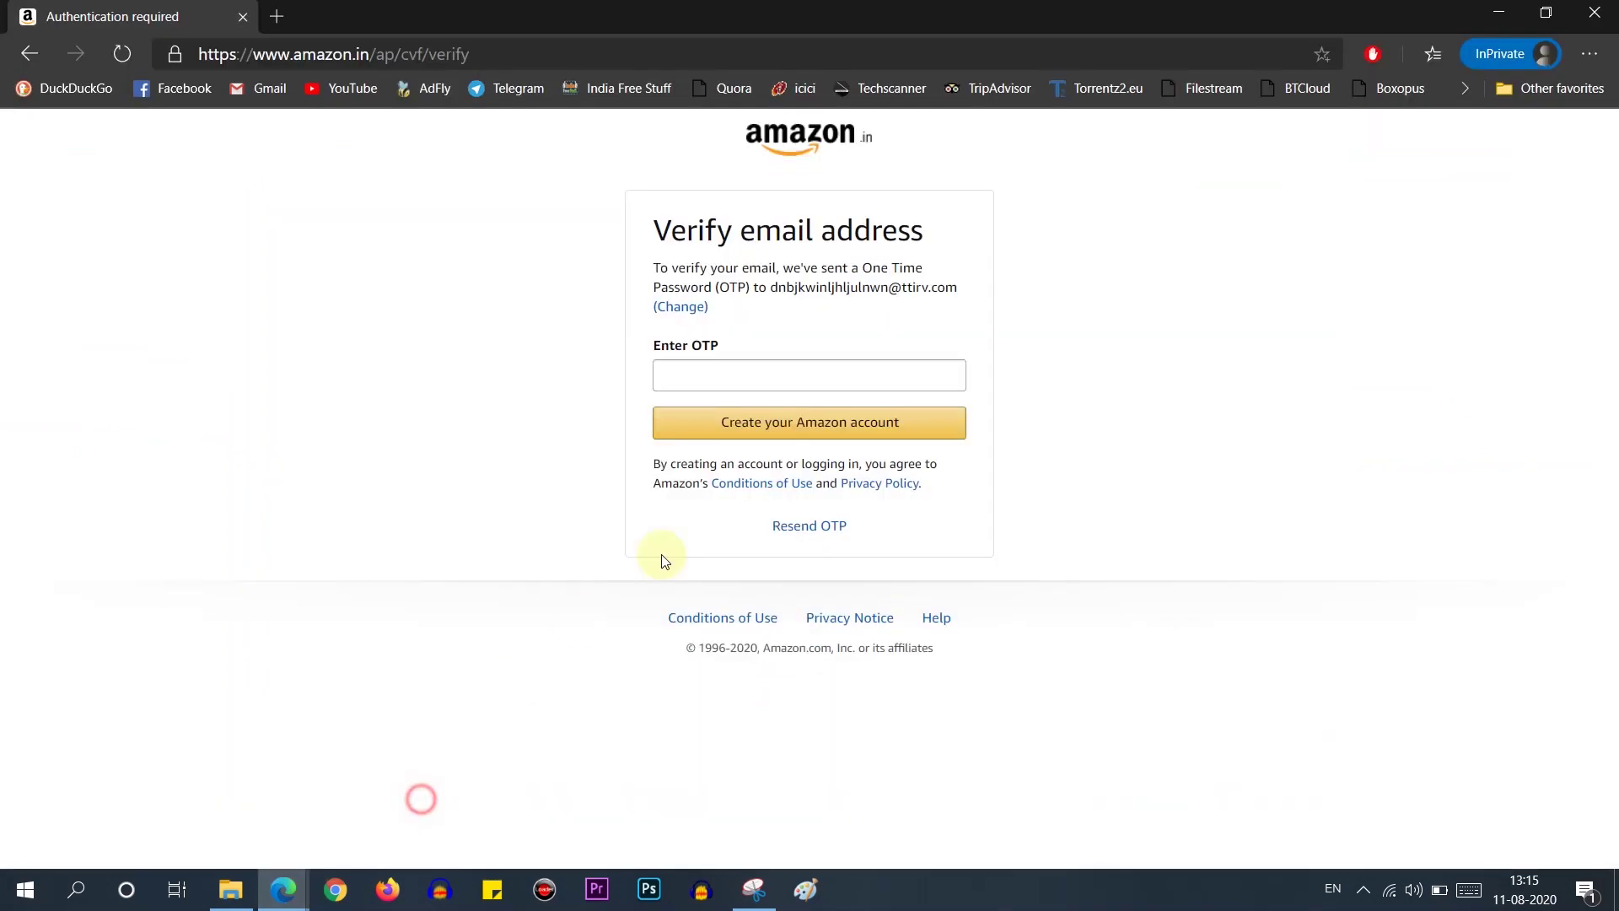
{"action": "left_click", "coordinate": [711, 370]}
{"action": "key", "text": "ctrl+v"}
{"action": "left_click", "coordinate": [745, 425]}
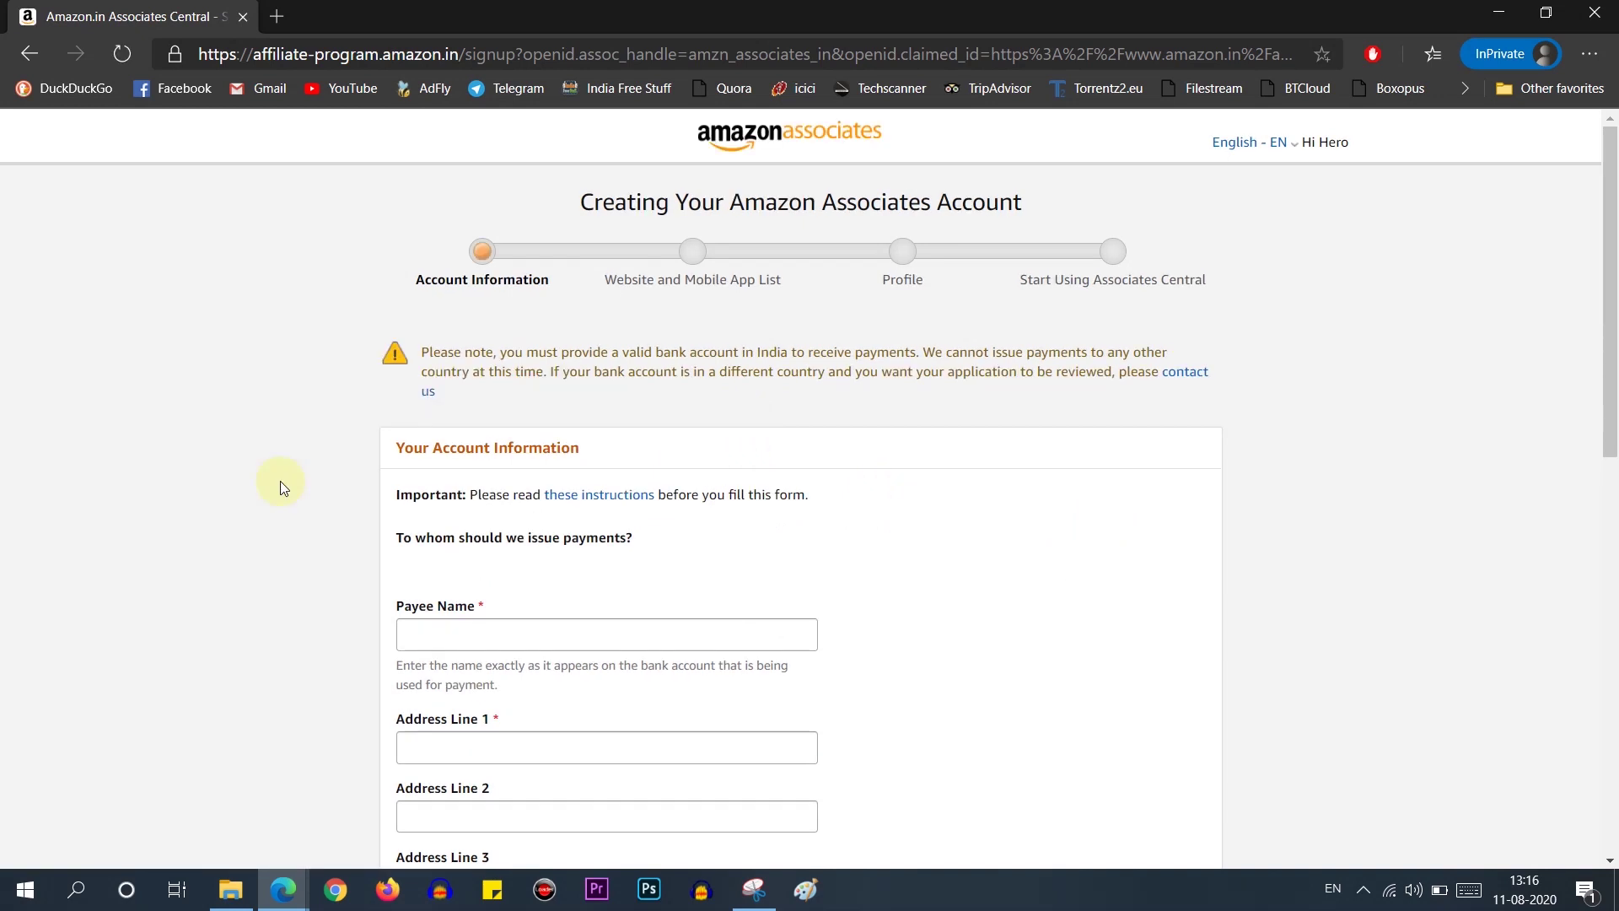
Step: Fill in the saved payee name and address lines 'Flat No' and 'Near', then continue
{"action": "scroll", "coordinate": [280, 480], "scroll_direction": "down", "scroll_amount": 4}
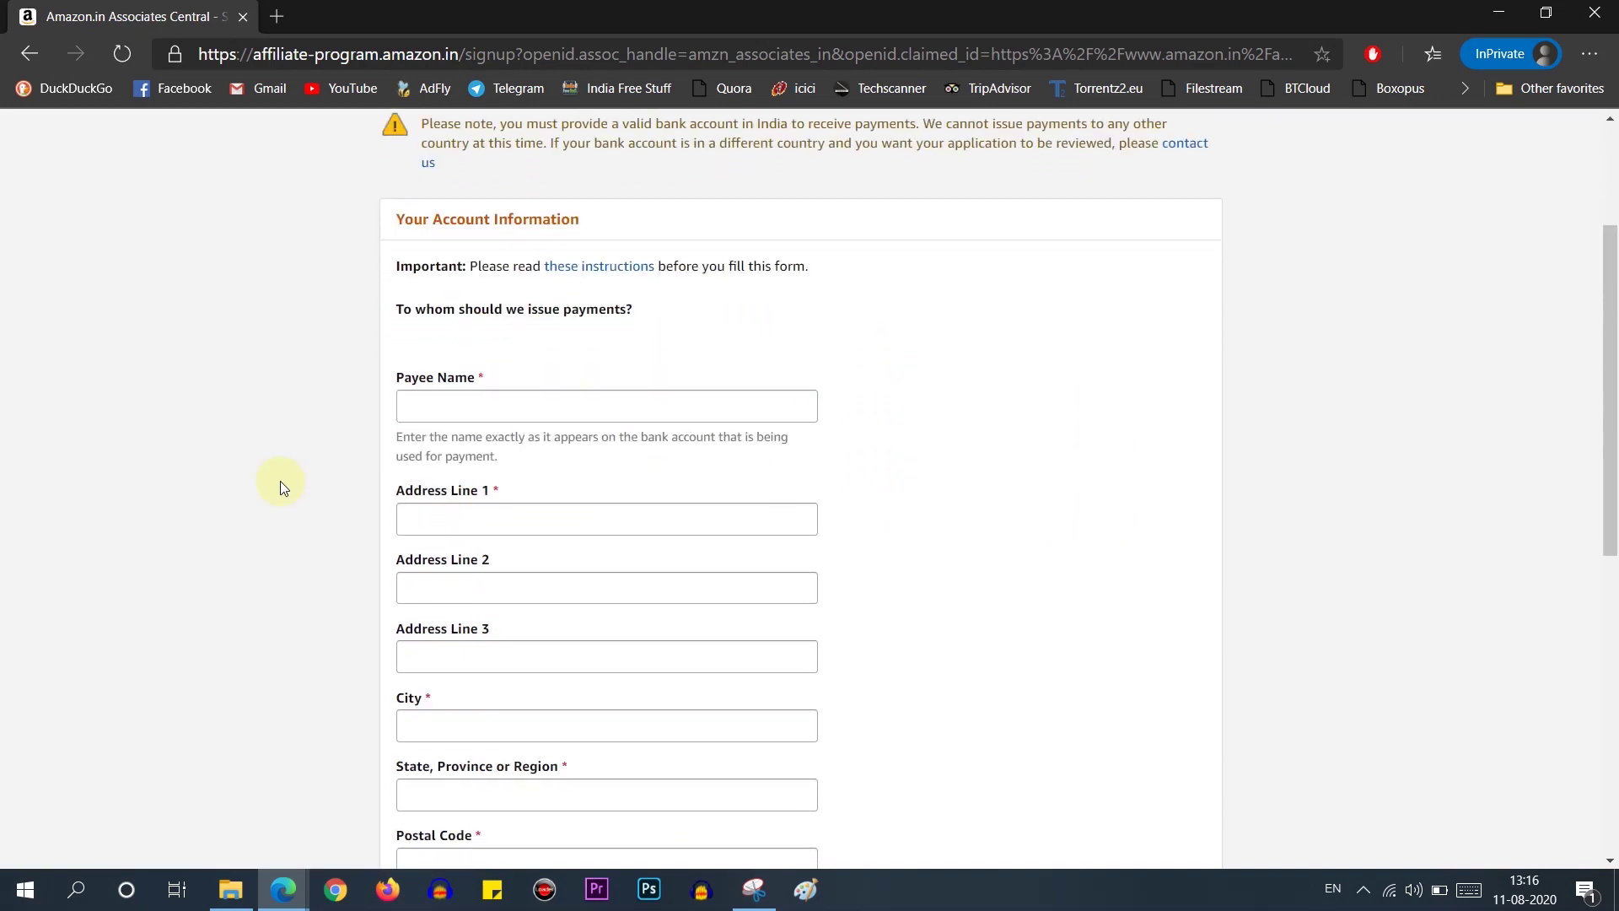
{"action": "left_click", "coordinate": [437, 291]}
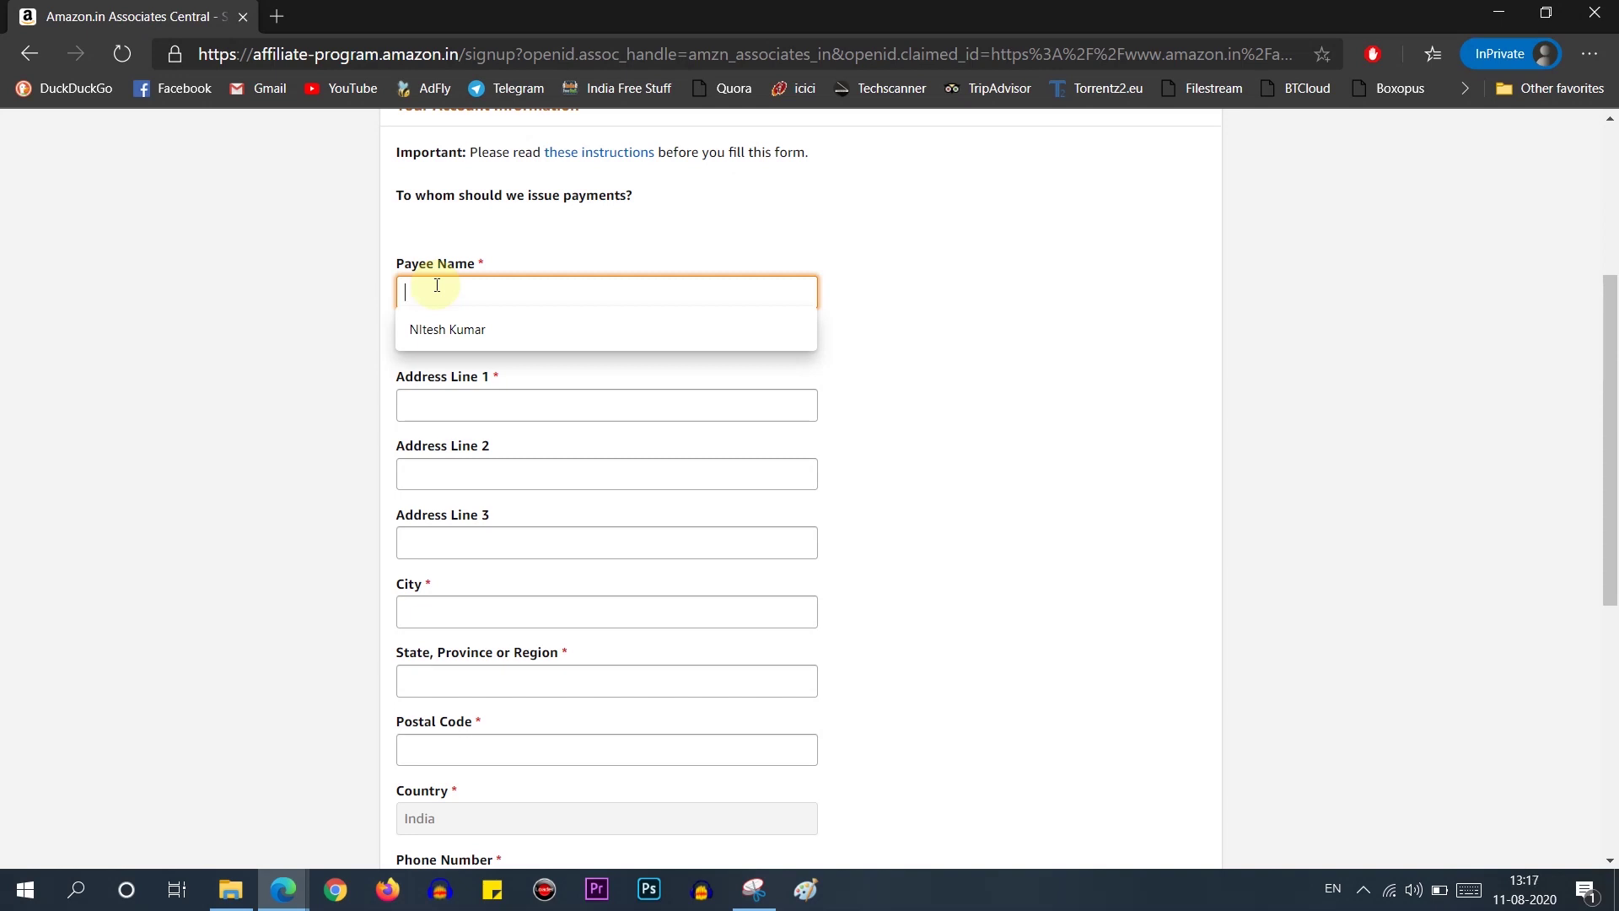
{"action": "left_click", "coordinate": [471, 336]}
{"action": "left_click", "coordinate": [413, 405]}
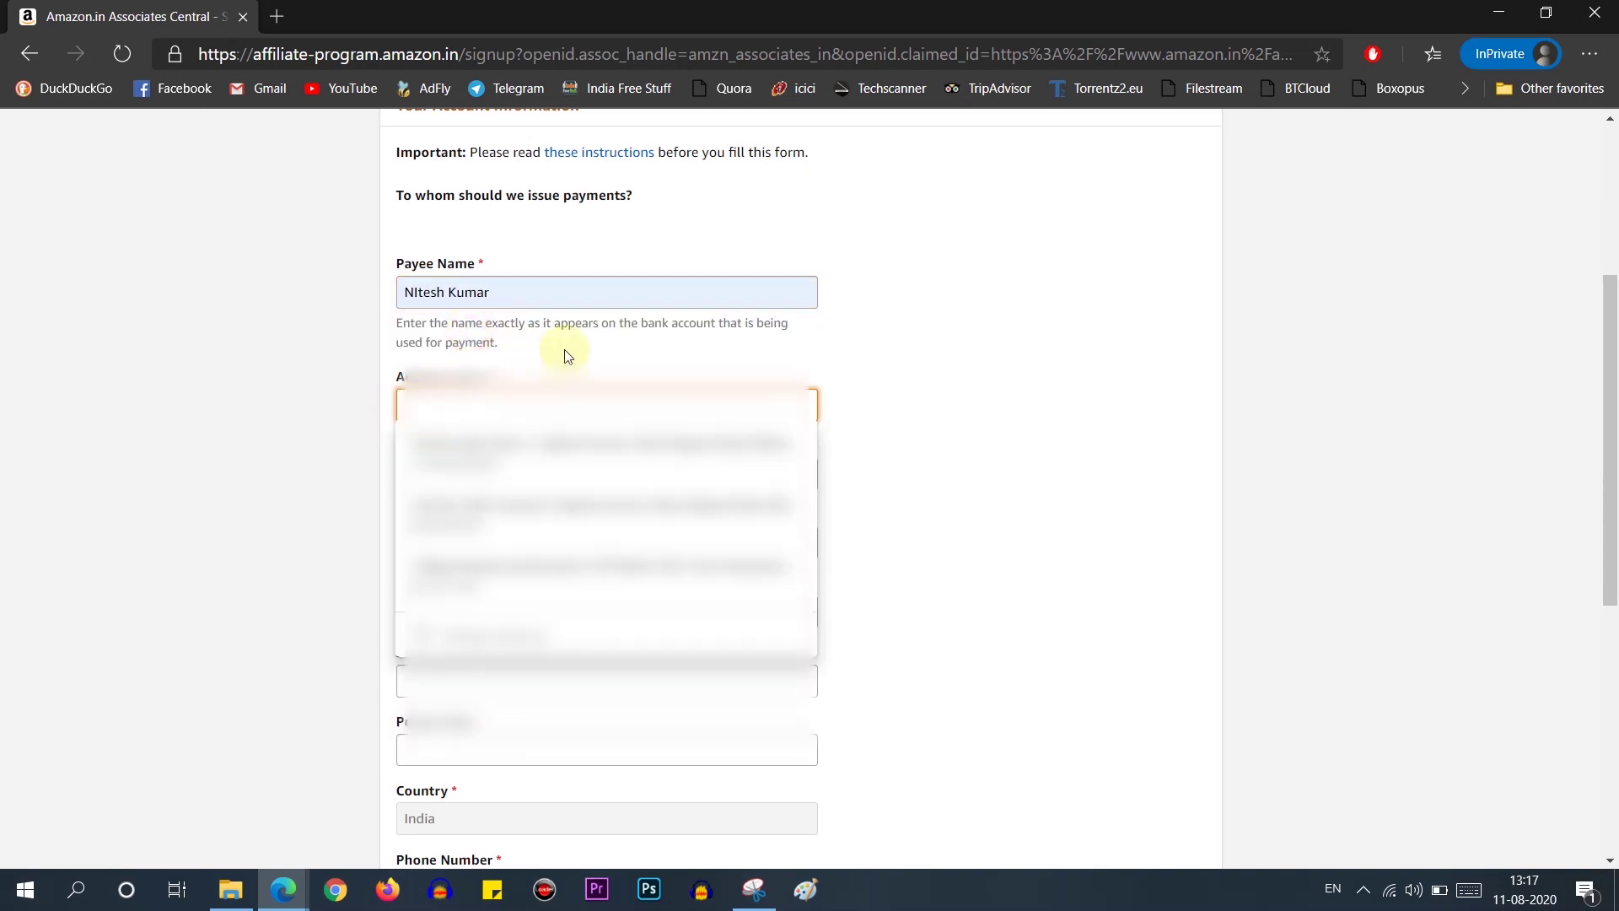
{"action": "type", "text": "Flat No"}
{"action": "left_click", "coordinate": [648, 462]}
{"action": "type", "text": "Near"}
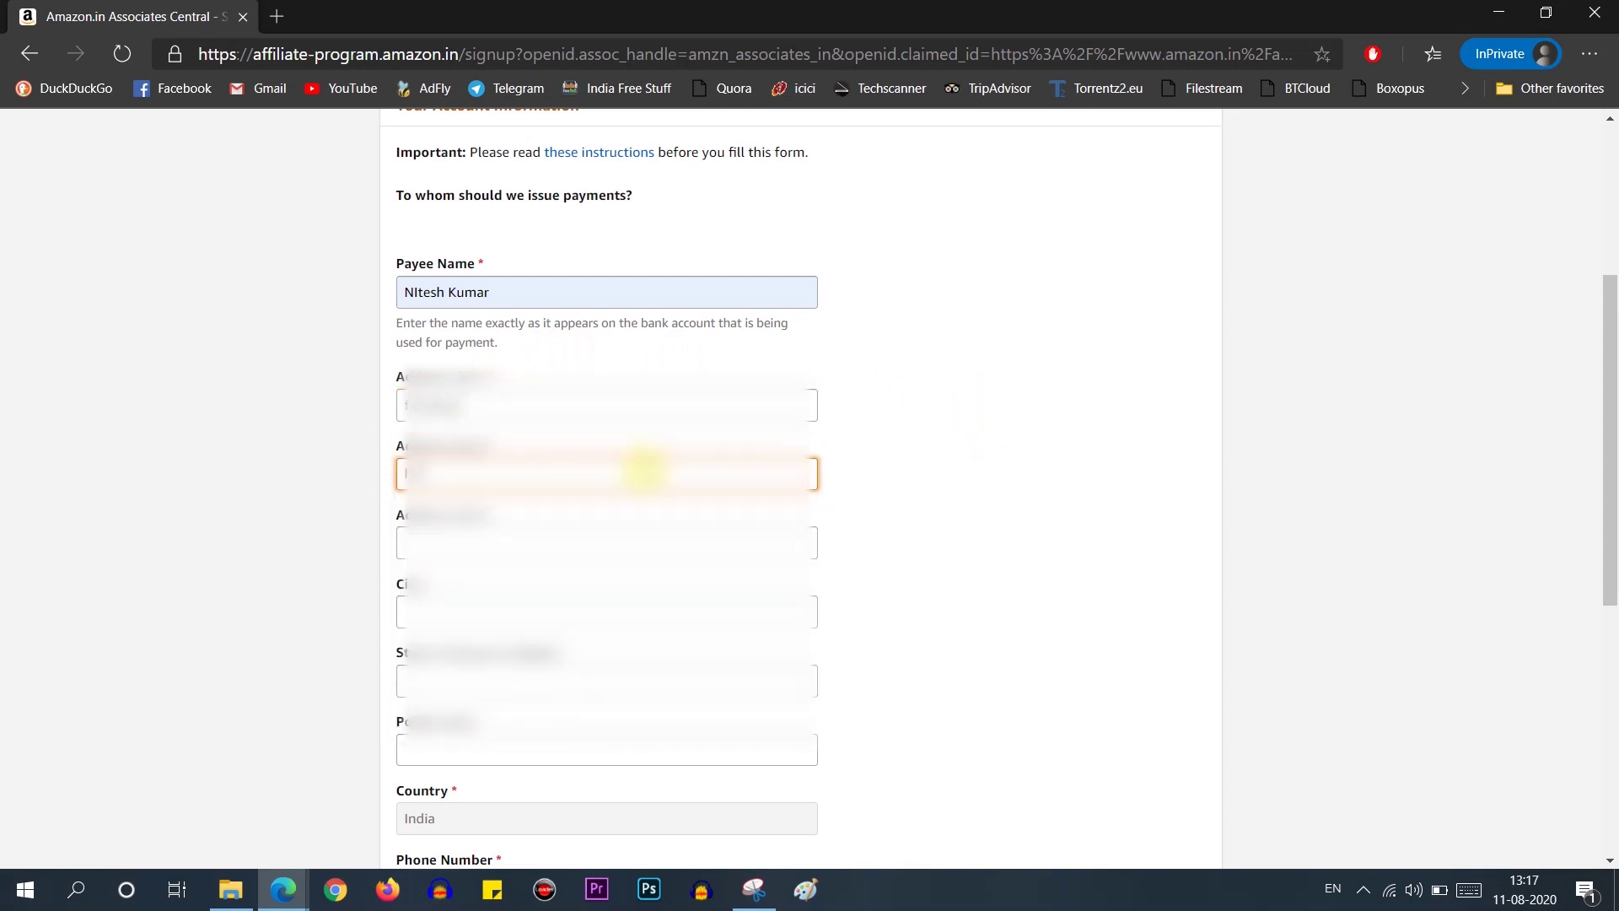
{"action": "left_click", "coordinate": [537, 618]}
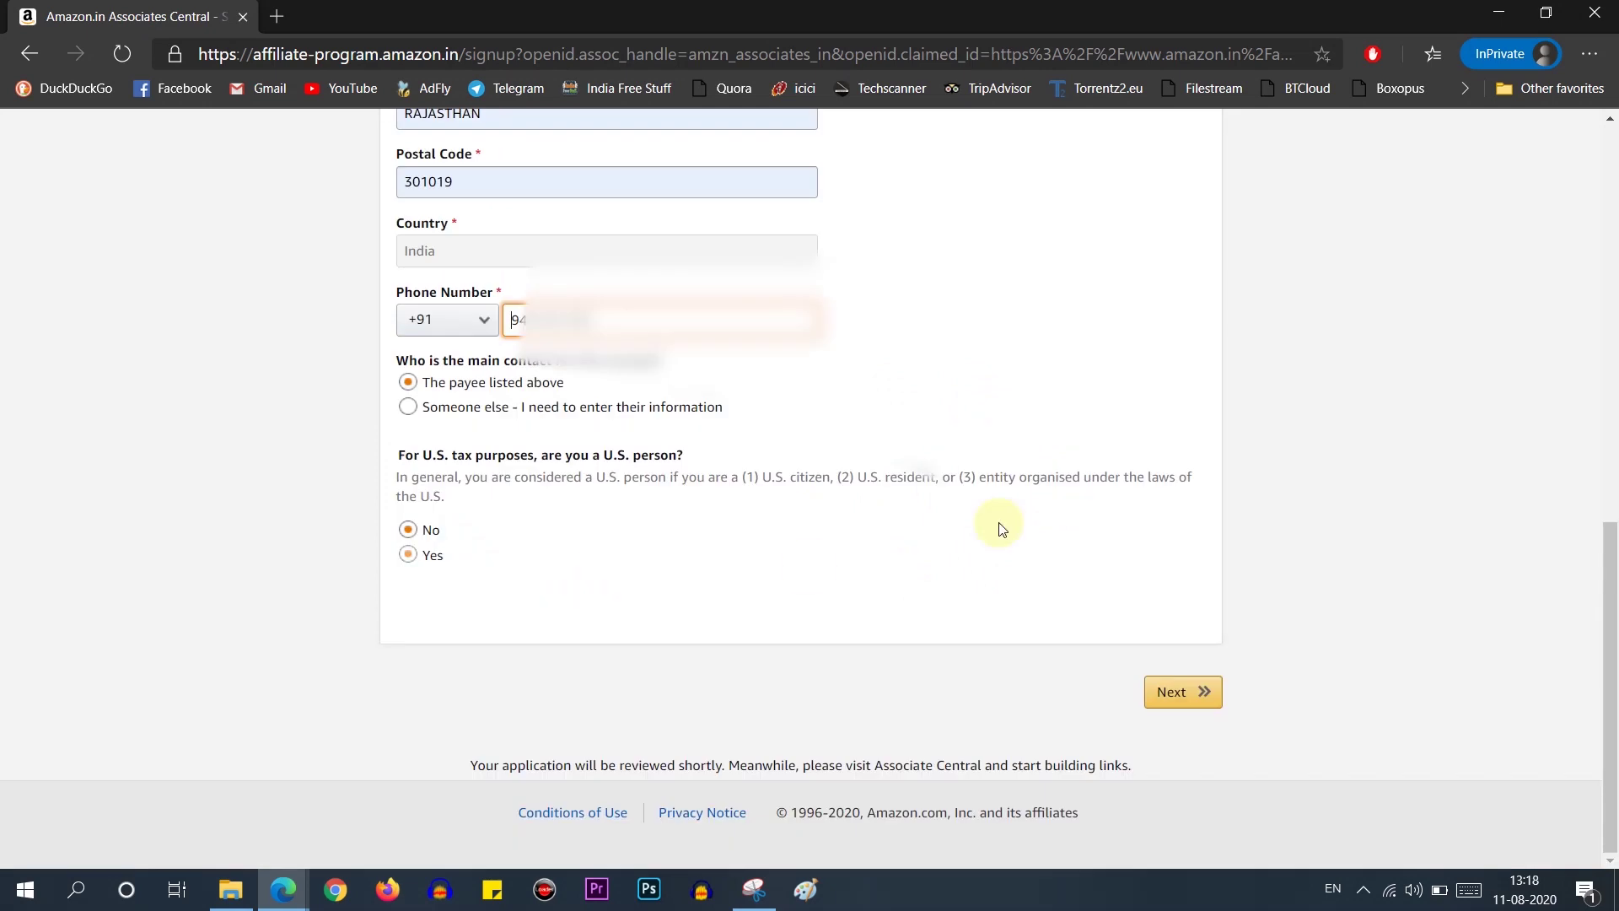
{"action": "left_click", "coordinate": [1177, 702]}
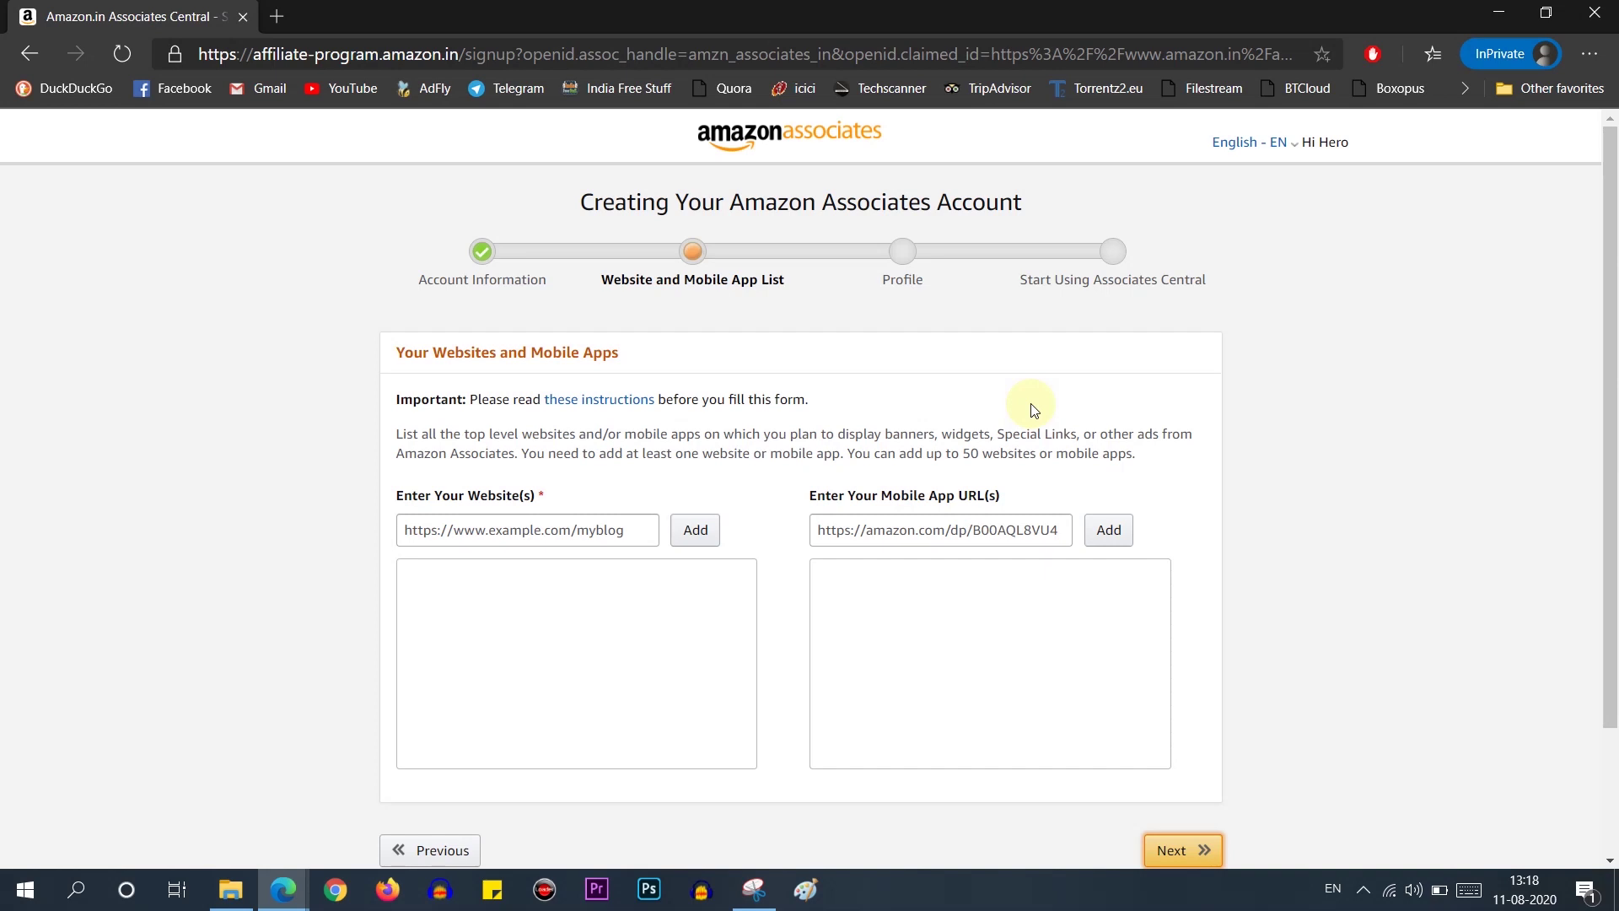
Step: Add techscanner.in and t.me/dealsjunction to the websites list
{"action": "left_click", "coordinate": [593, 533]}
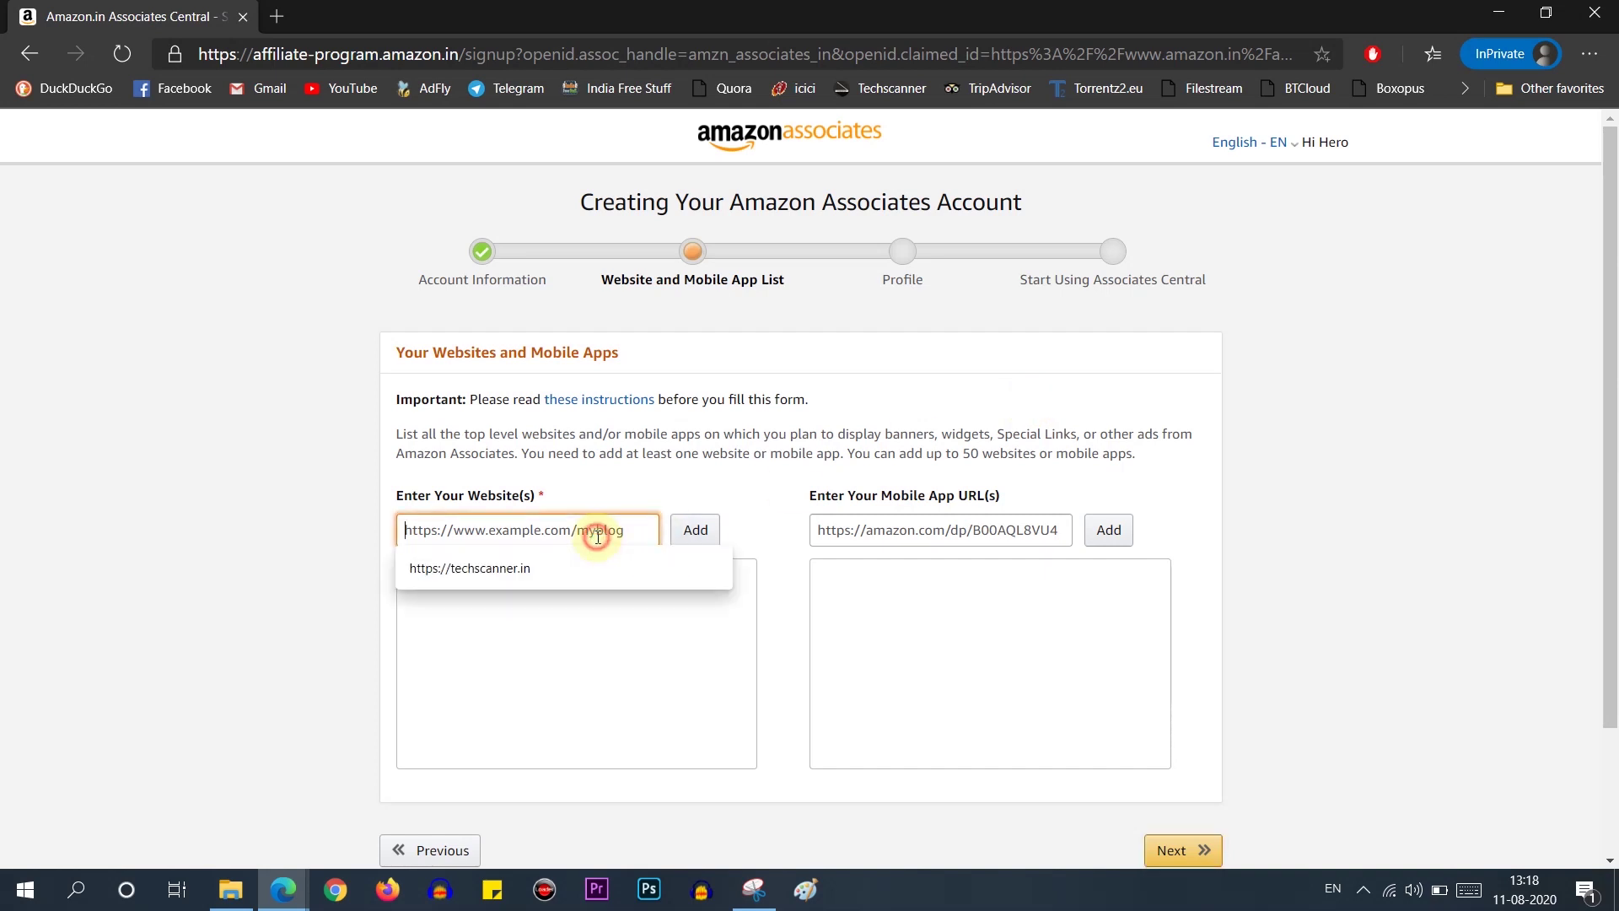
{"action": "left_click", "coordinate": [517, 574]}
{"action": "left_click", "coordinate": [709, 538]}
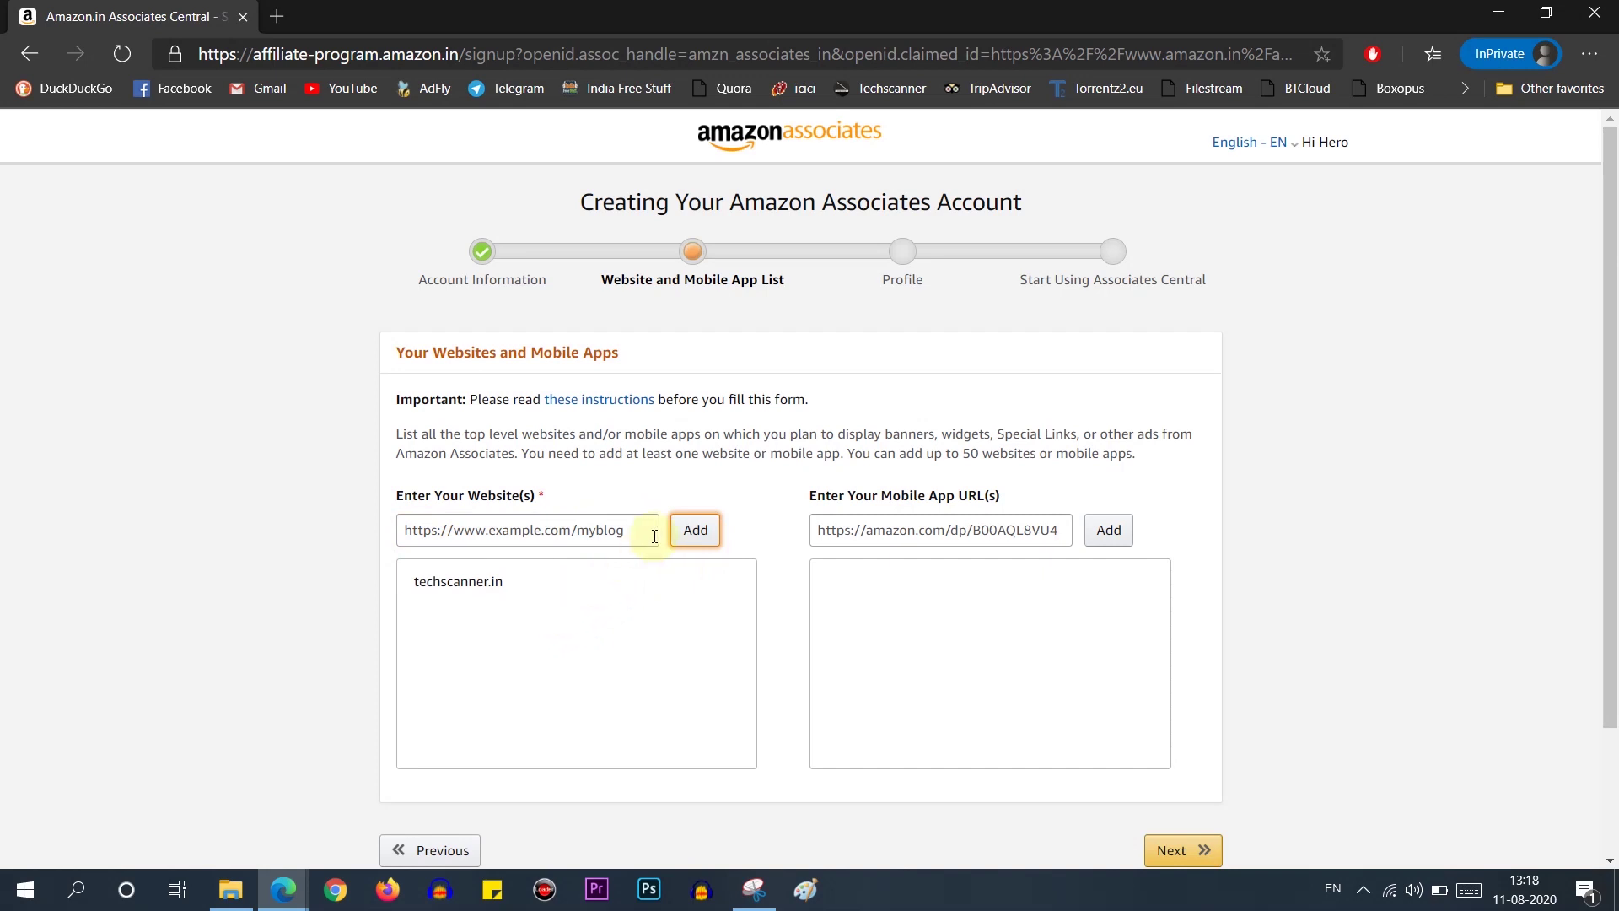
{"action": "left_click", "coordinate": [618, 533]}
{"action": "type", "text": "htttps:/"}
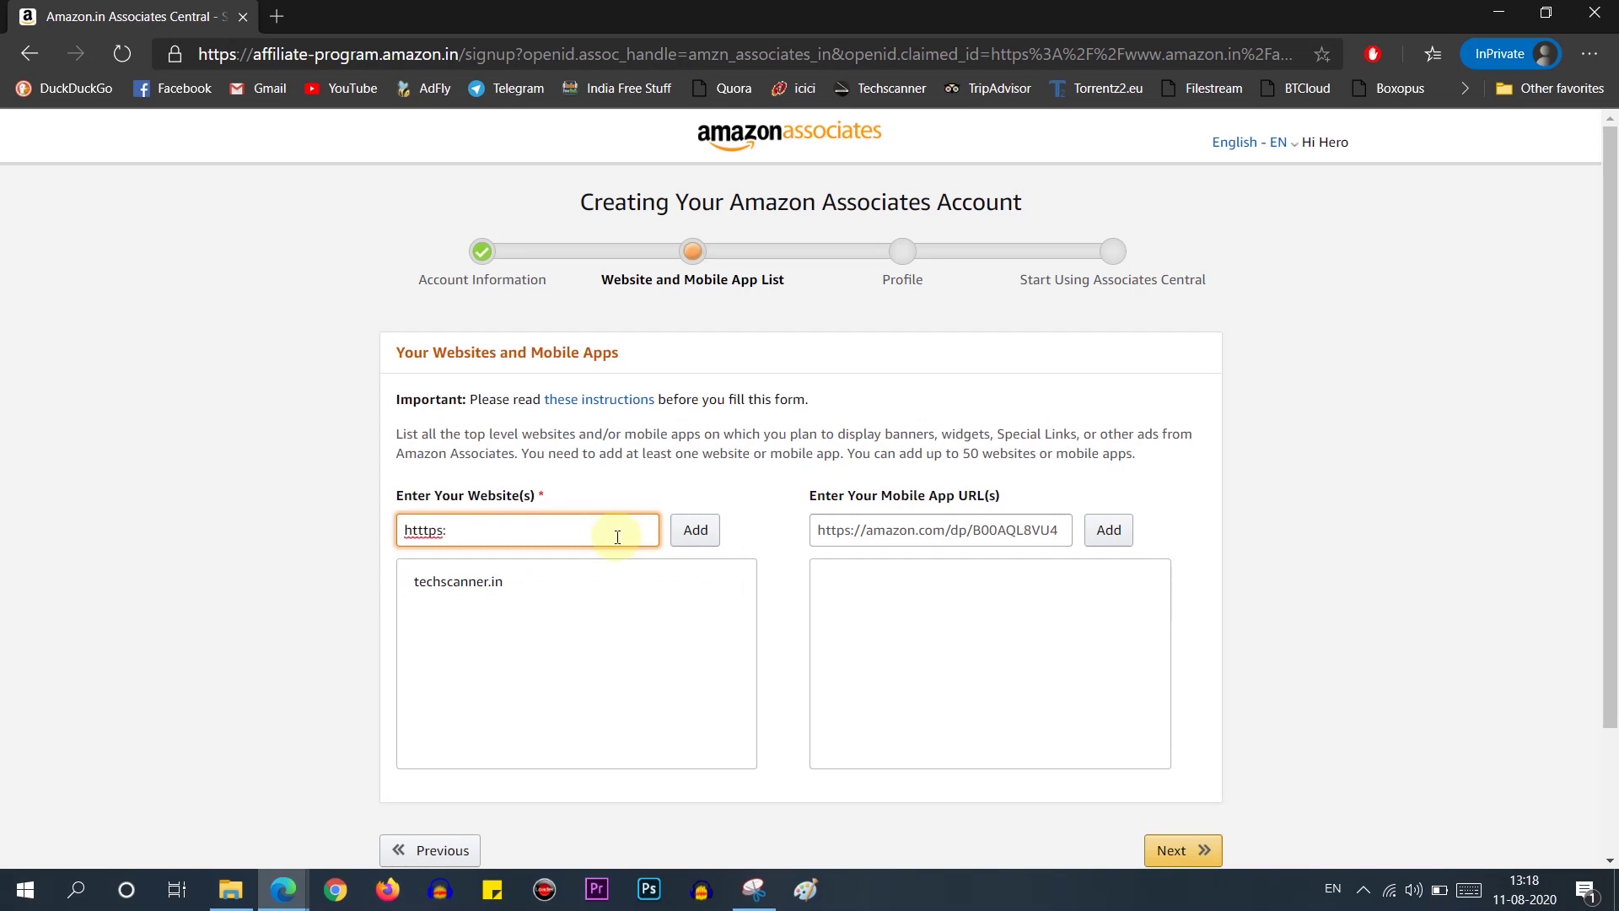
{"action": "type", "text": "/t.me/dealsjunction"}
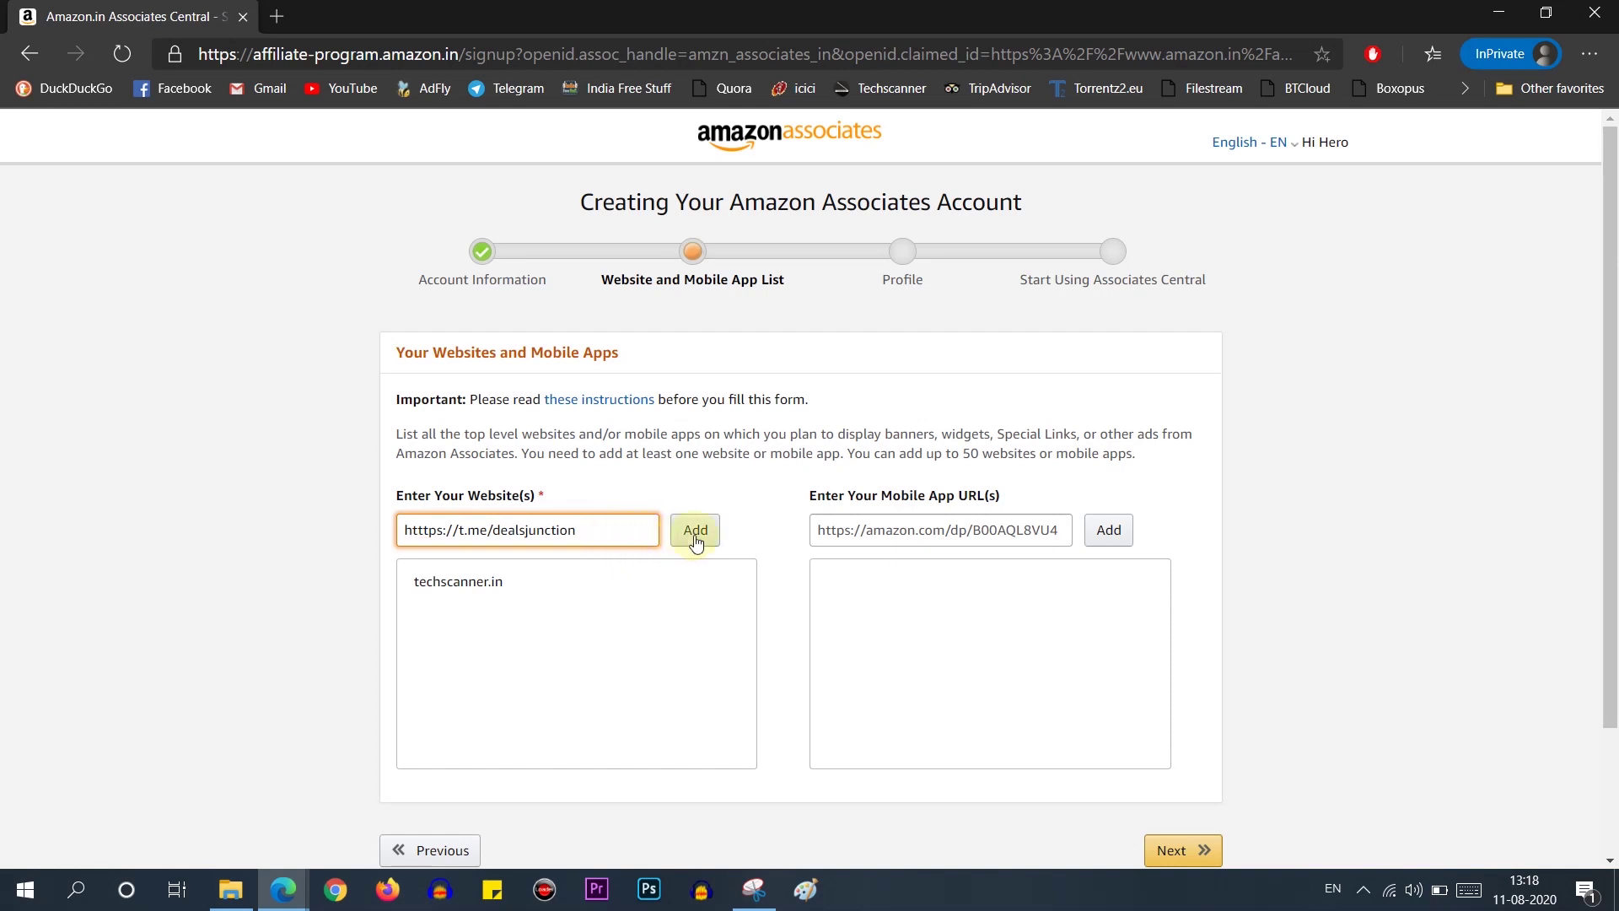
{"action": "left_click", "coordinate": [695, 531]}
{"action": "left_click", "coordinate": [533, 531]}
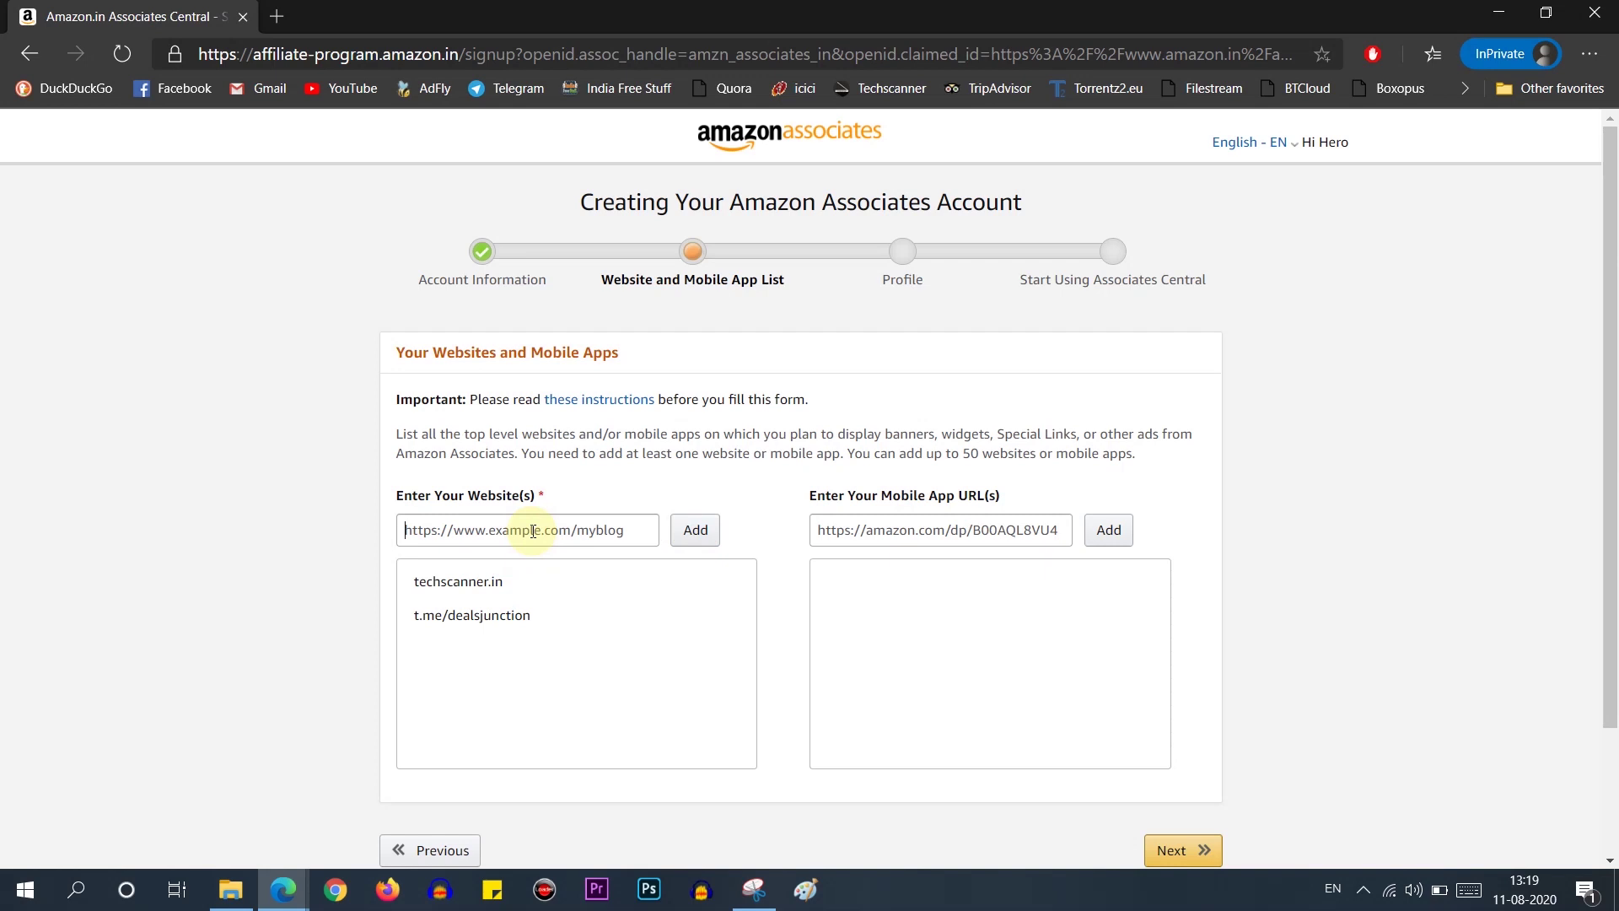
Step: Add youtube.com/techincognito and facebook.com/dealsjunctionindian to the websites list
{"action": "type", "text": "youtu"}
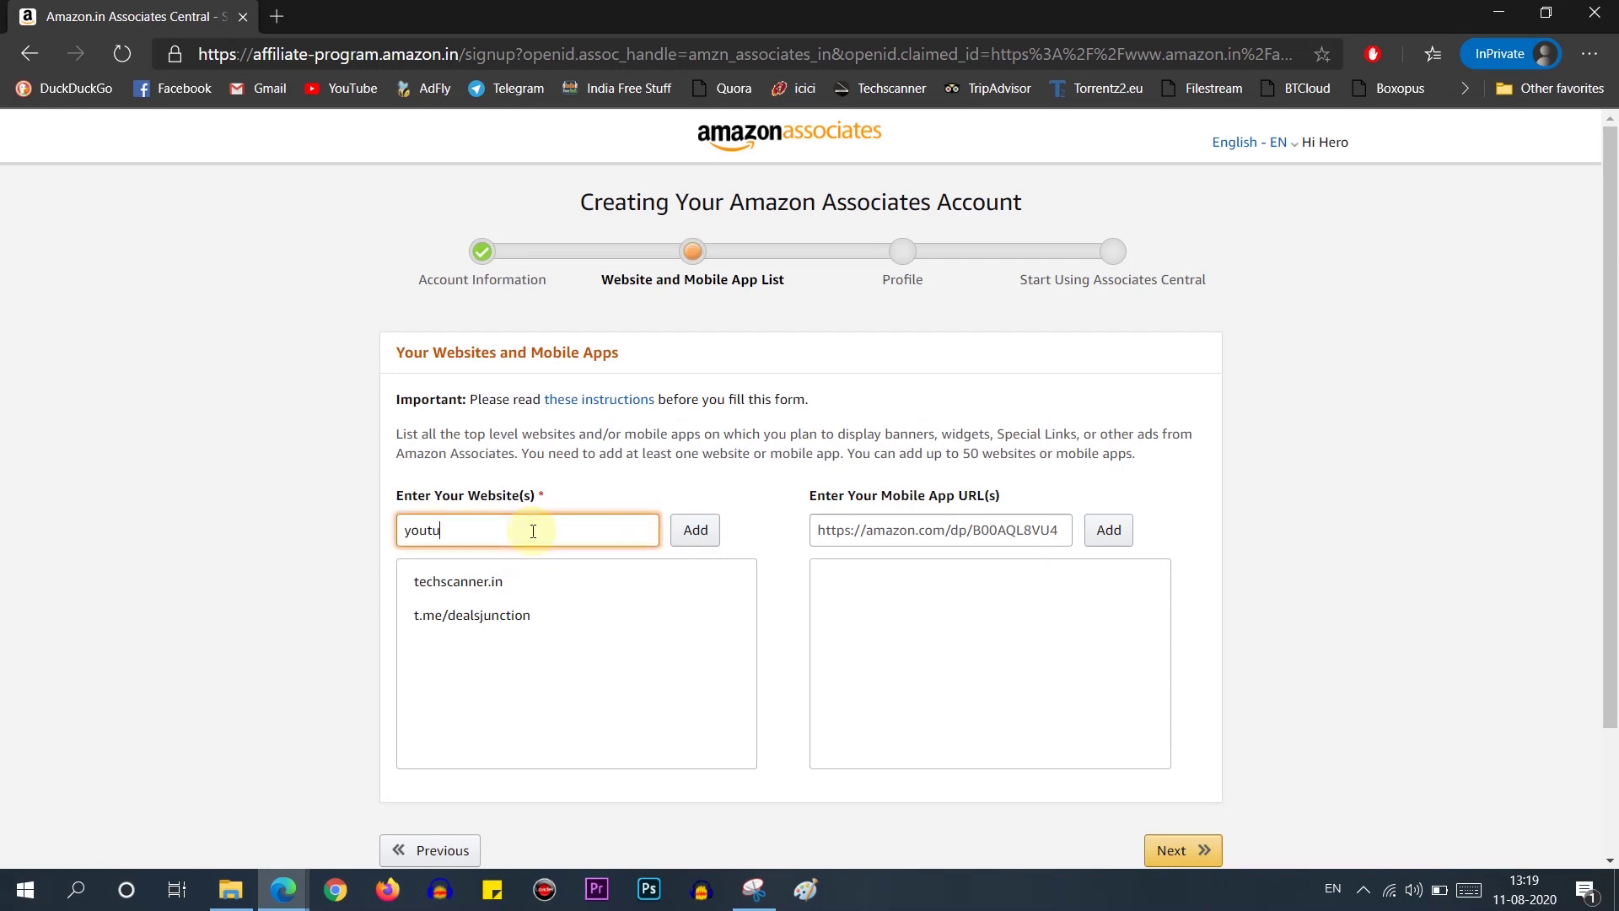
{"action": "type", "text": "be.com/techincognito"}
{"action": "left_click", "coordinate": [691, 531]}
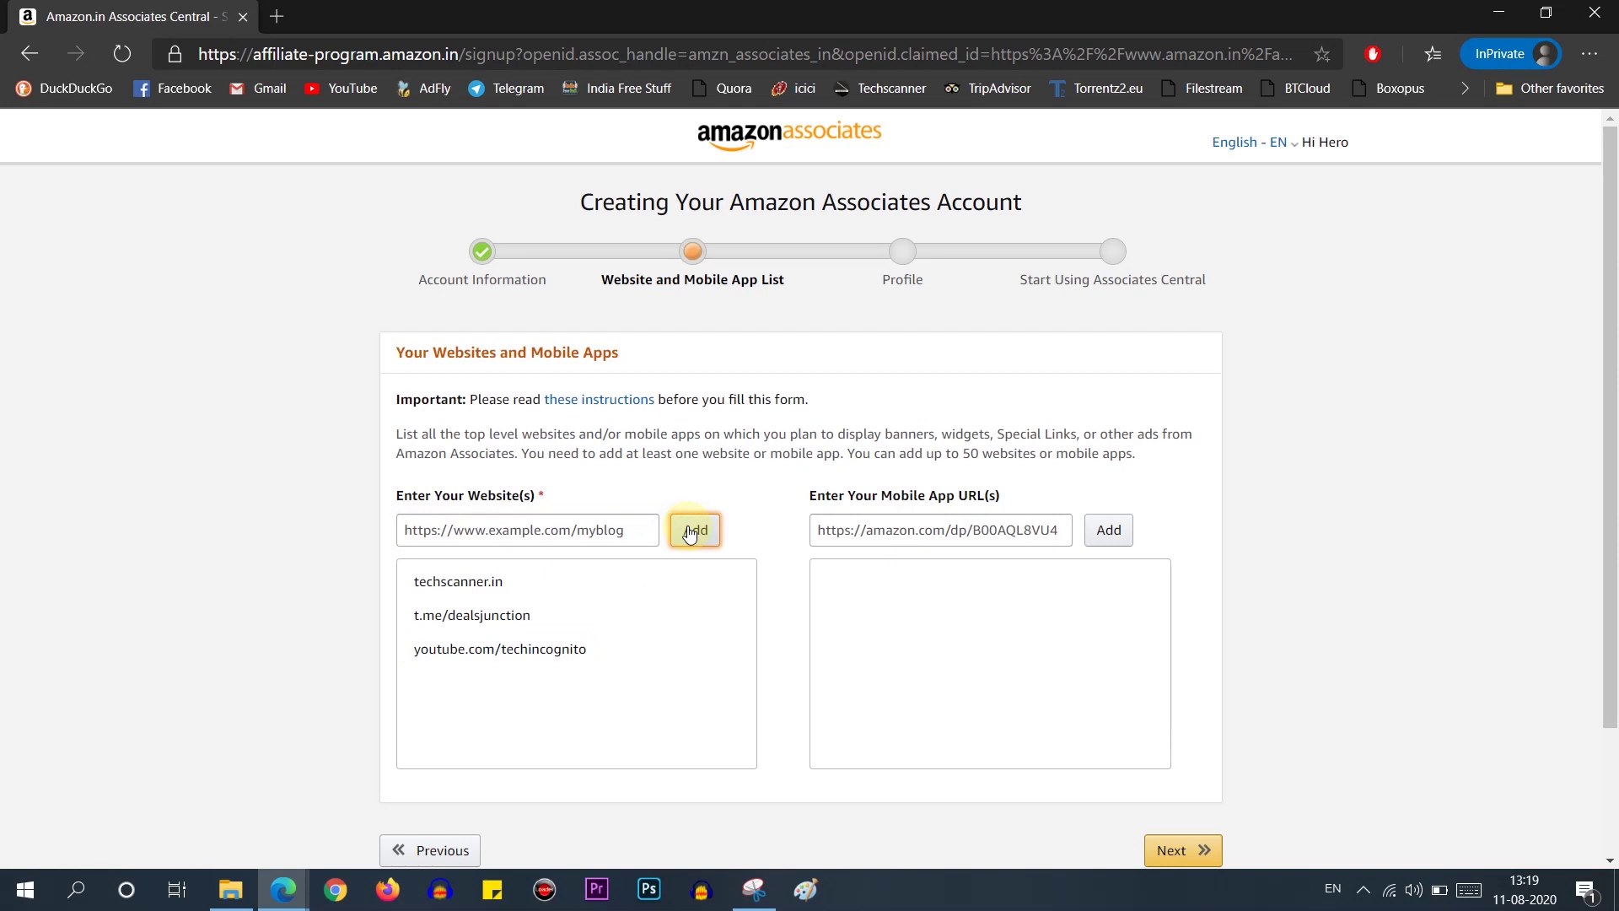
{"action": "left_click", "coordinate": [490, 528]}
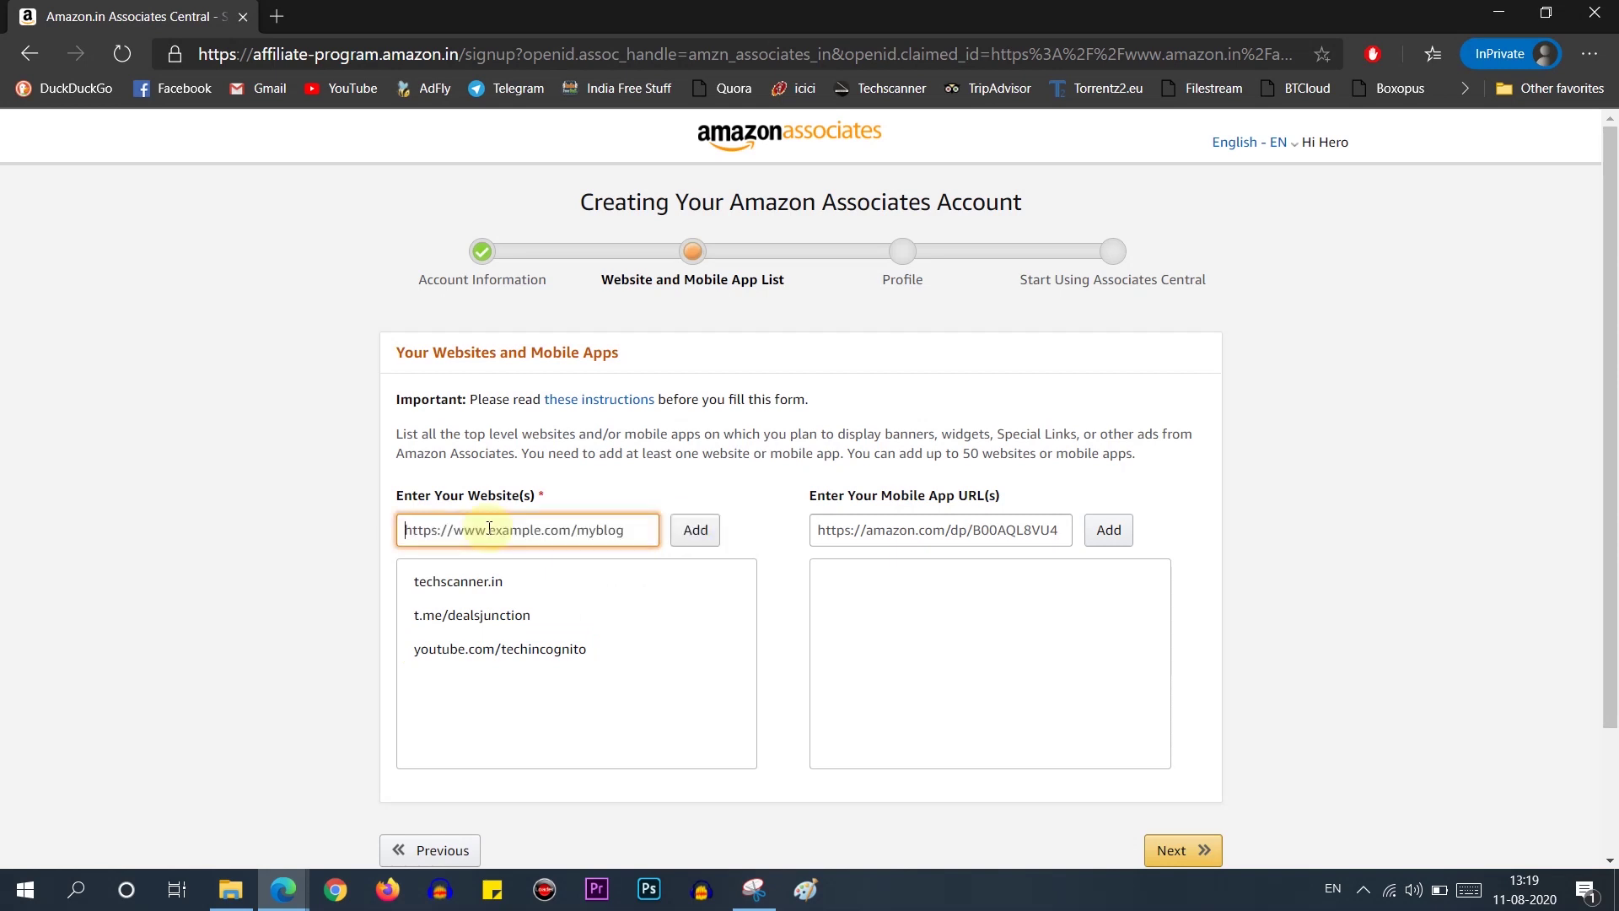
{"action": "type", "text": "facebook.com/dealsjunctionindian"}
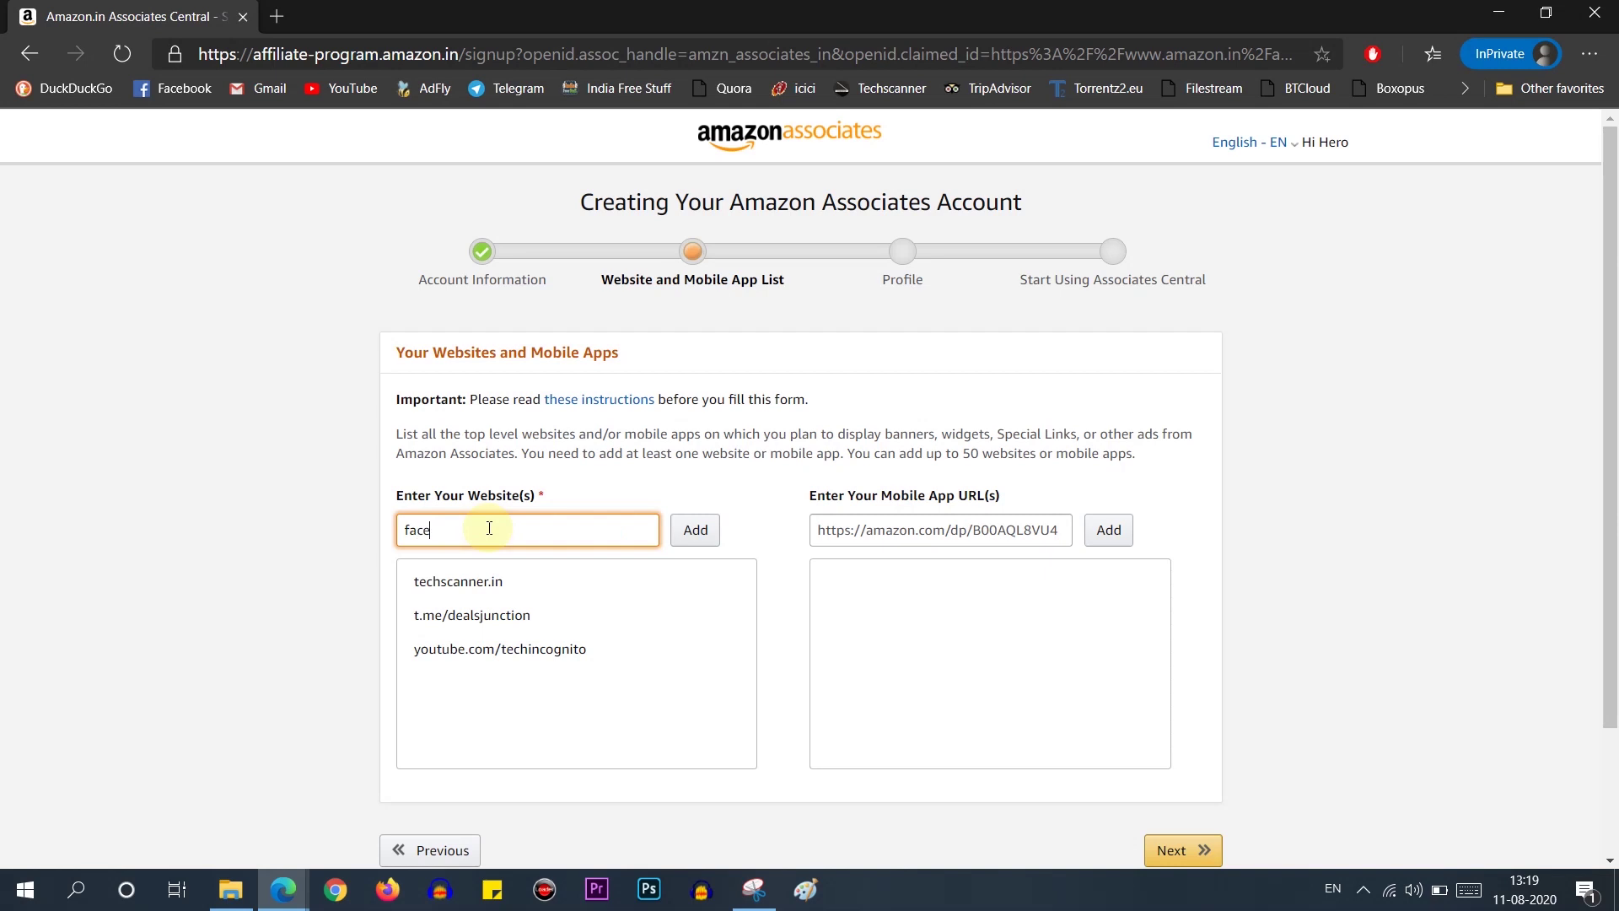
{"action": "left_click", "coordinate": [700, 534]}
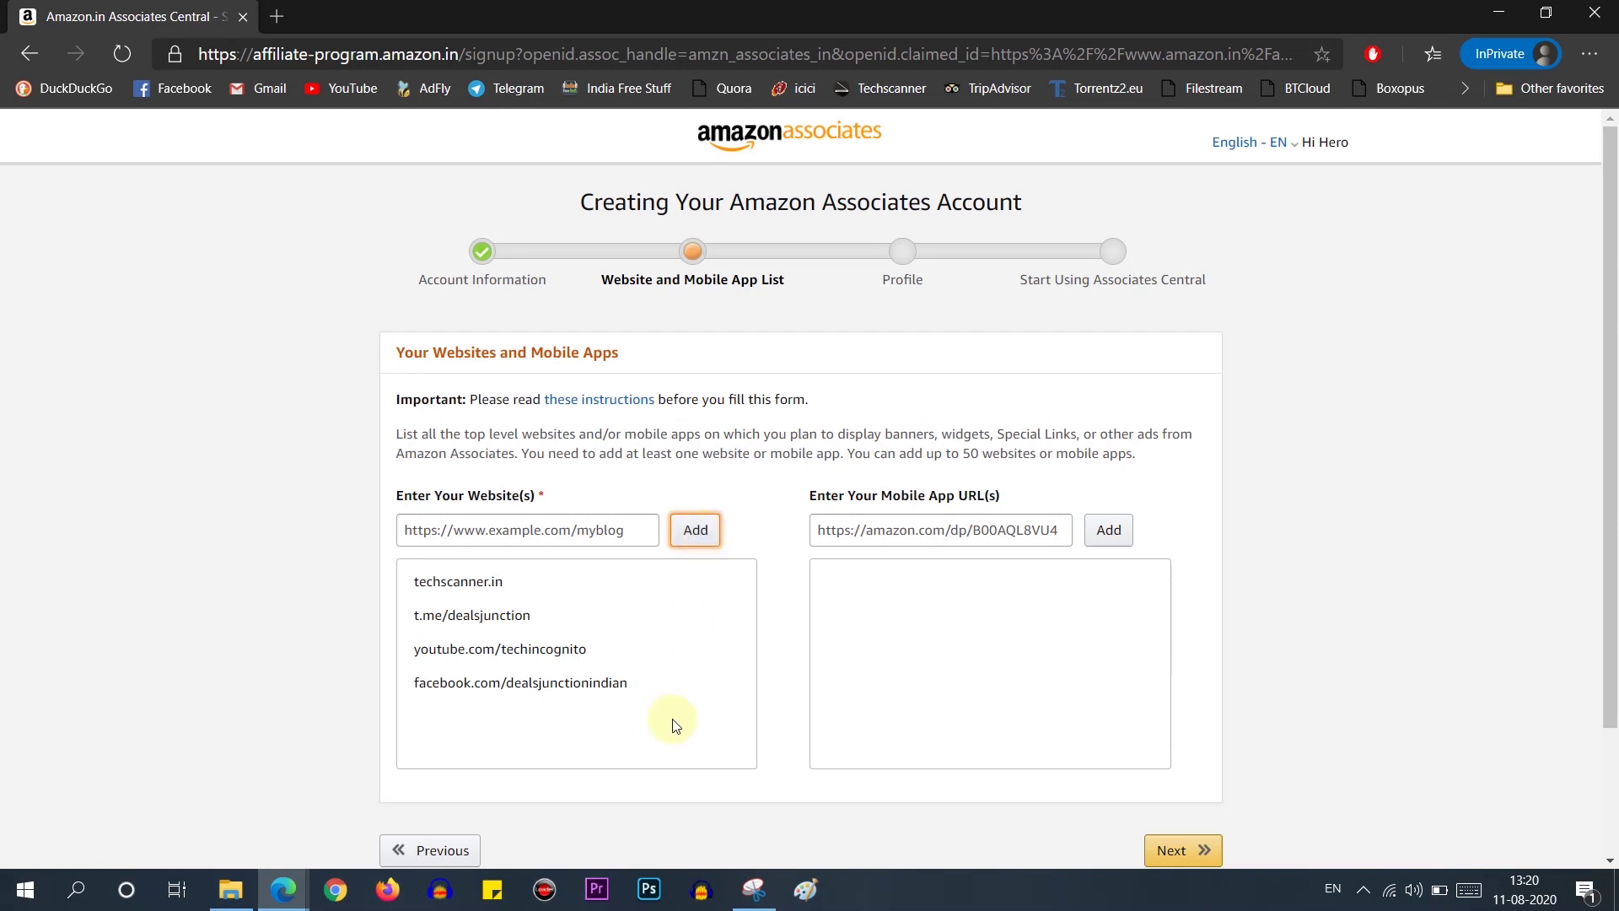
{"action": "scroll", "coordinate": [675, 724], "scroll_direction": "down", "scroll_amount": 2}
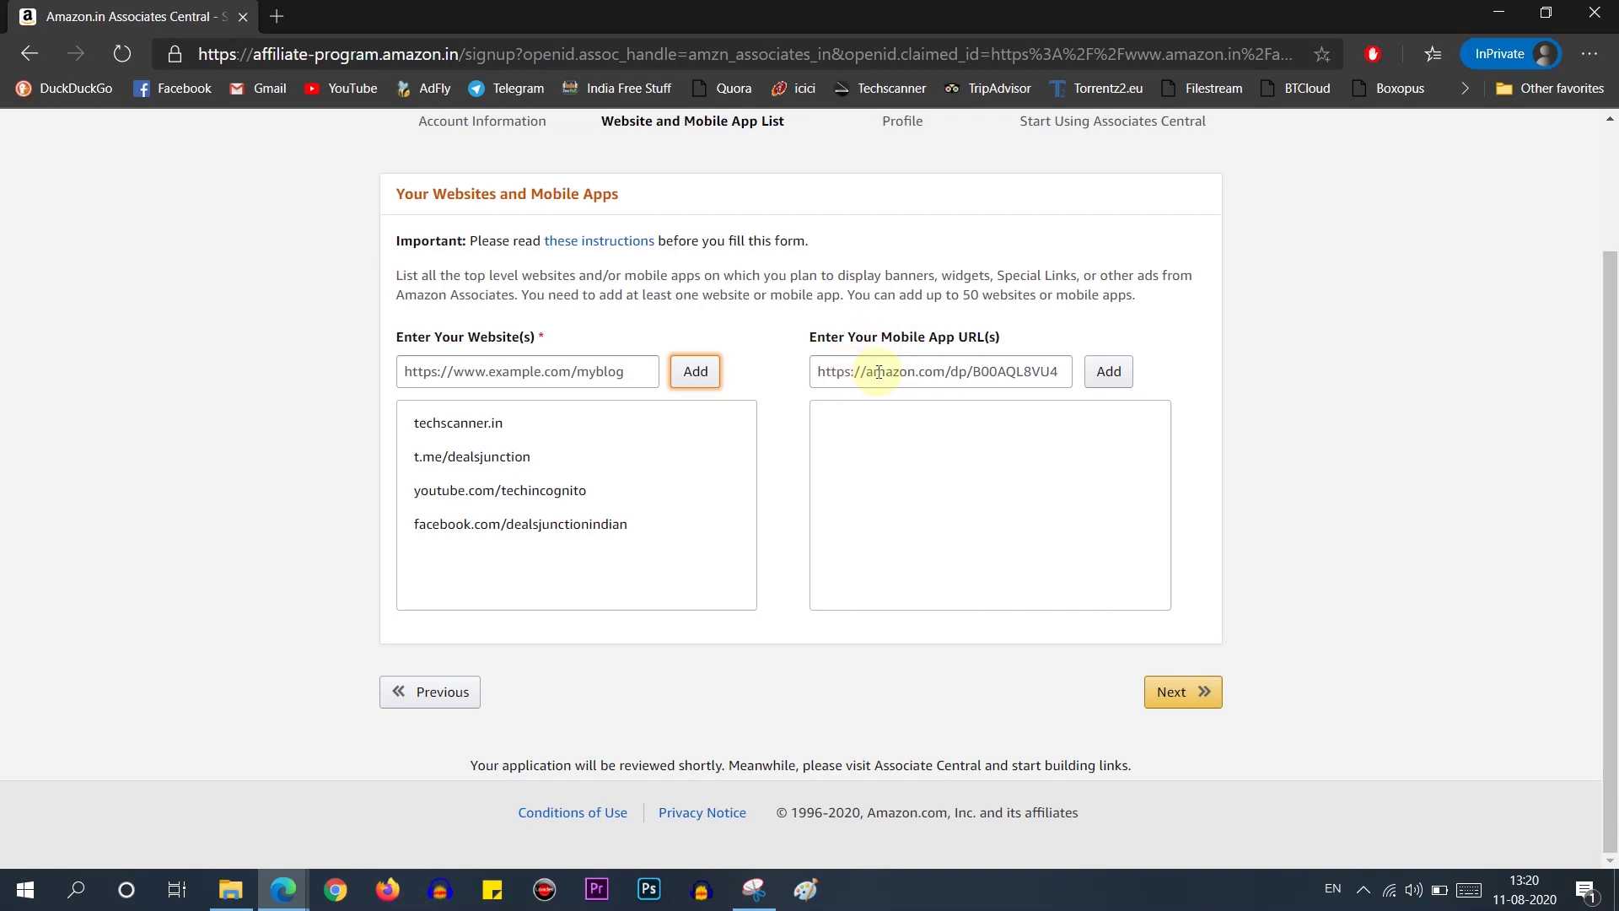
Step: Set store ID 'heropanti' and describe the site as 'my website is related to deals and coupons'
{"action": "left_click", "coordinate": [1206, 697]}
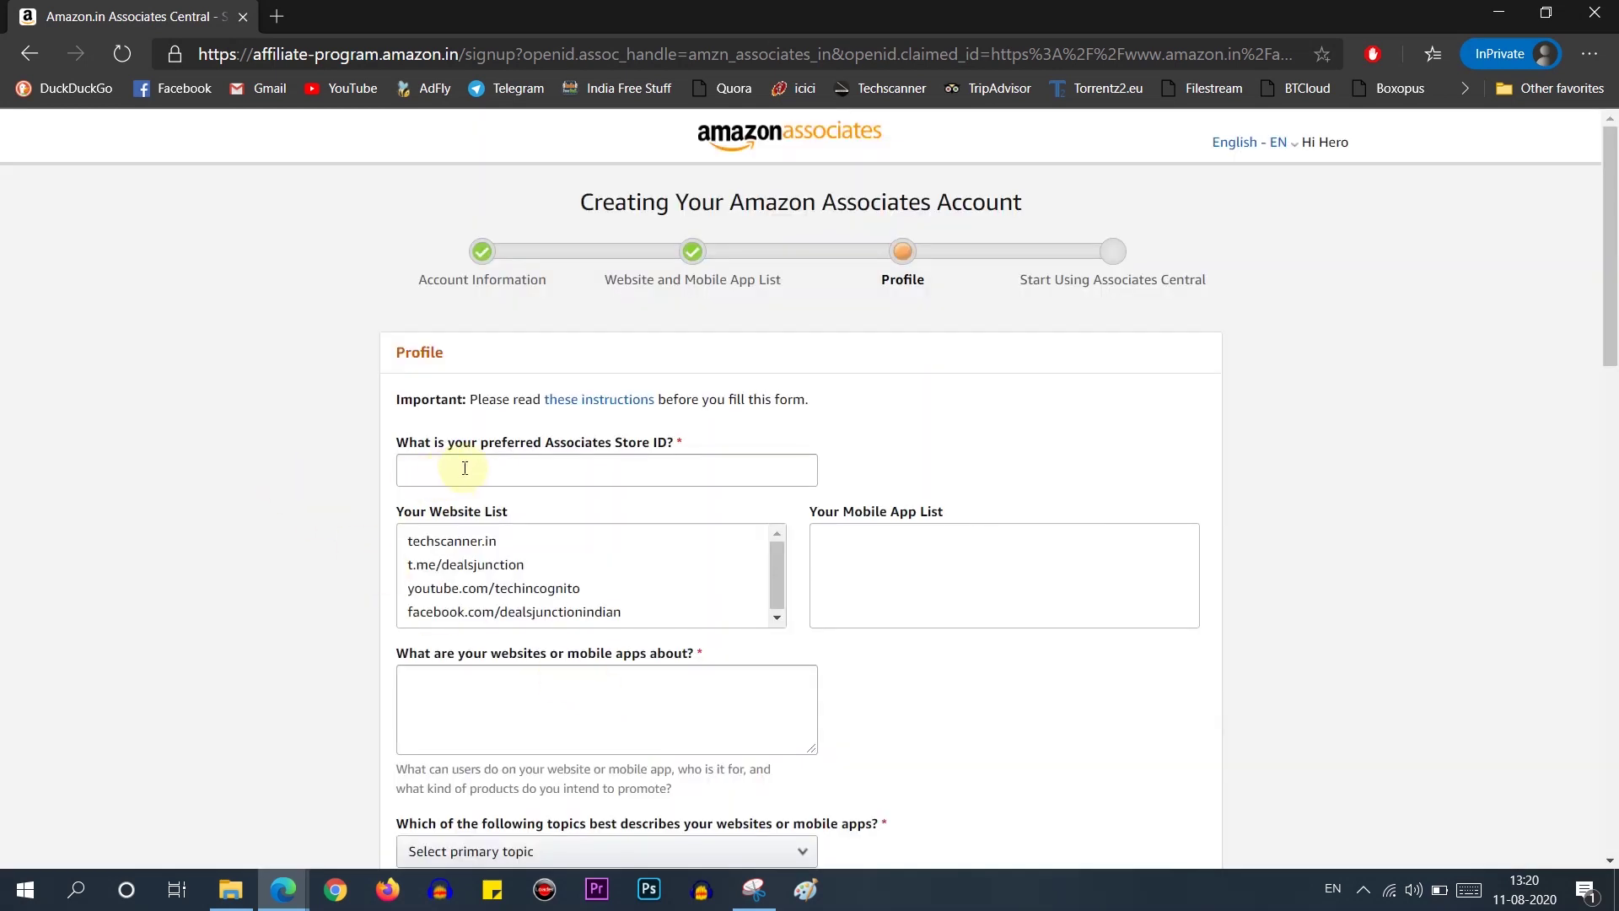
{"action": "left_click", "coordinate": [464, 468]}
{"action": "type", "text": "heropanti"}
{"action": "left_click", "coordinate": [263, 622]}
{"action": "left_click", "coordinate": [419, 688]}
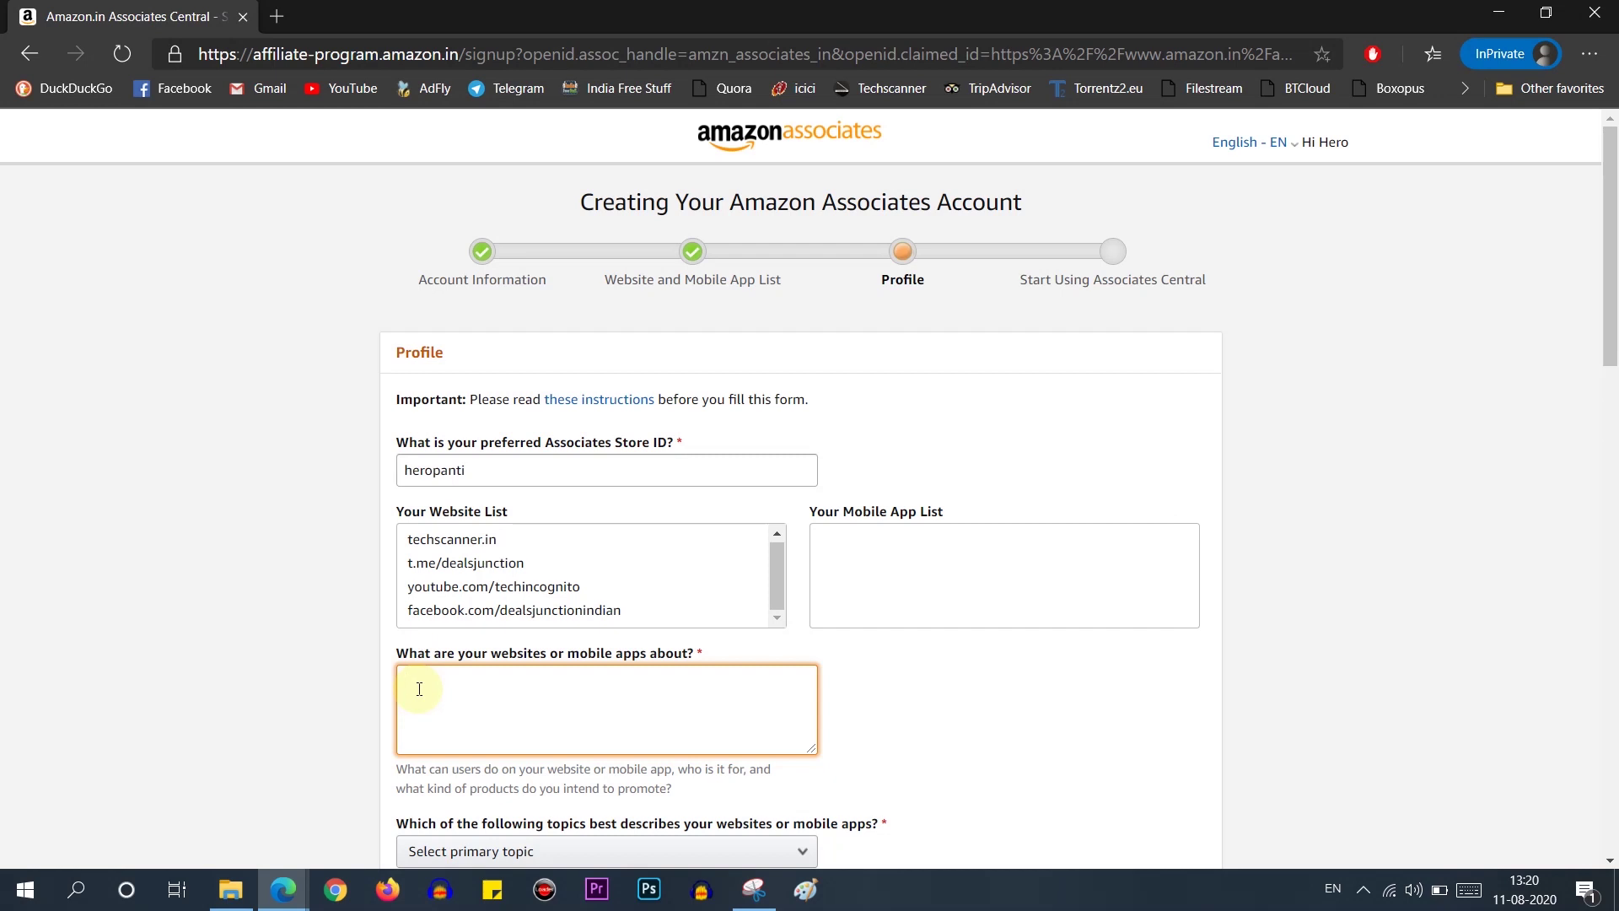
{"action": "type", "text": "my website is related to deals and coupons."}
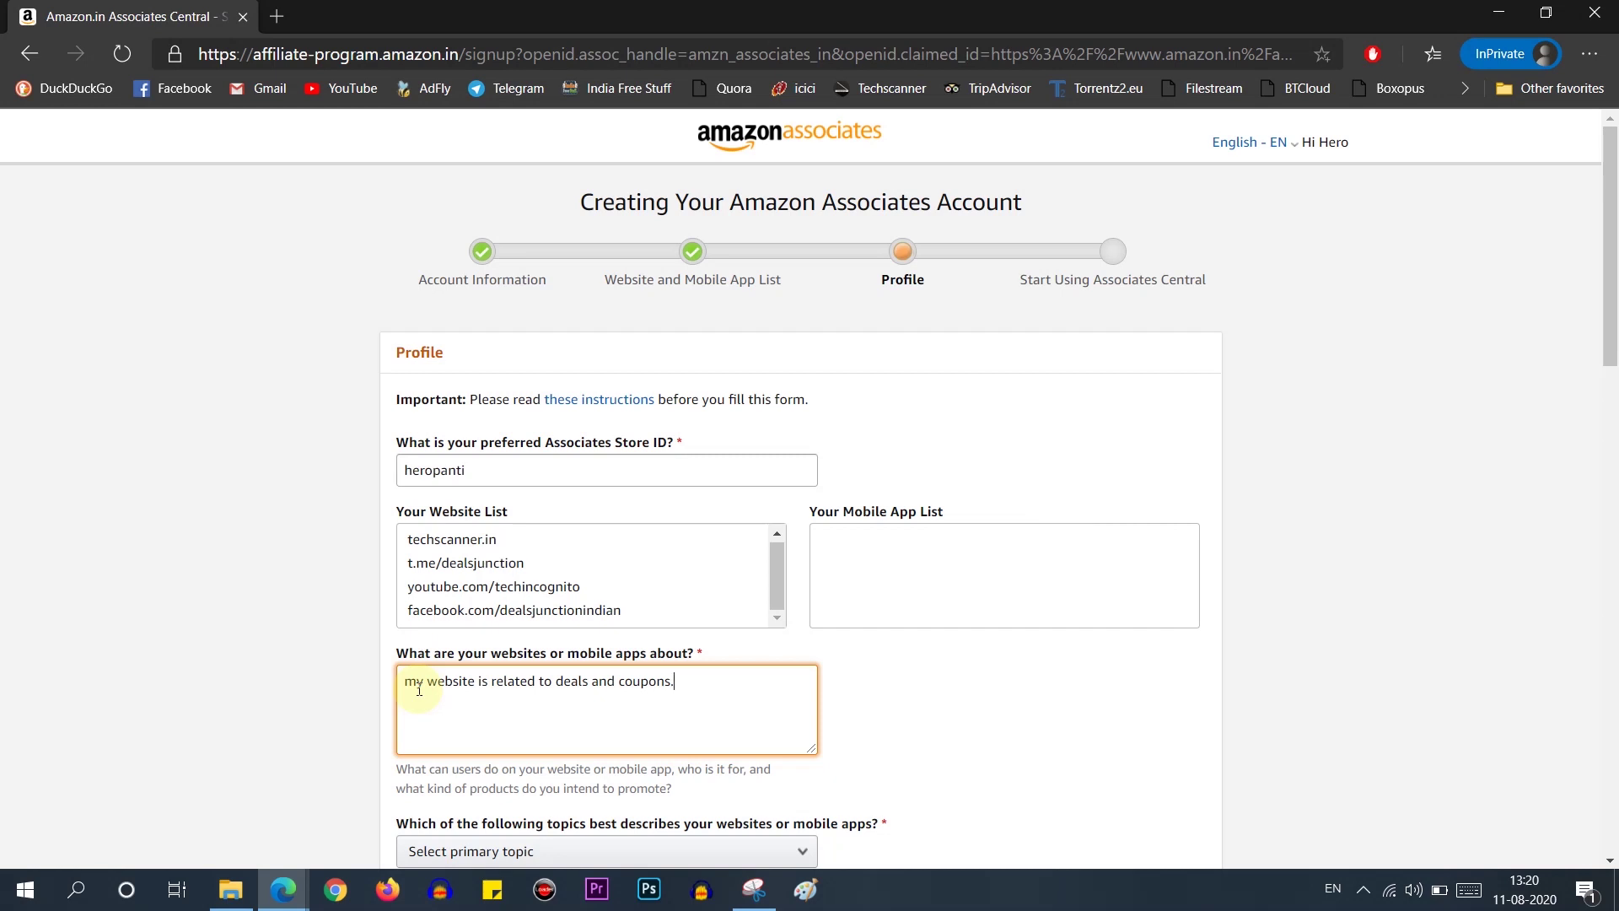
Step: Choose Finance/Politics/Government and Manufacturer / Publisher / Author / Artist as topics
{"action": "scroll", "coordinate": [339, 724], "scroll_direction": "down", "scroll_amount": 3}
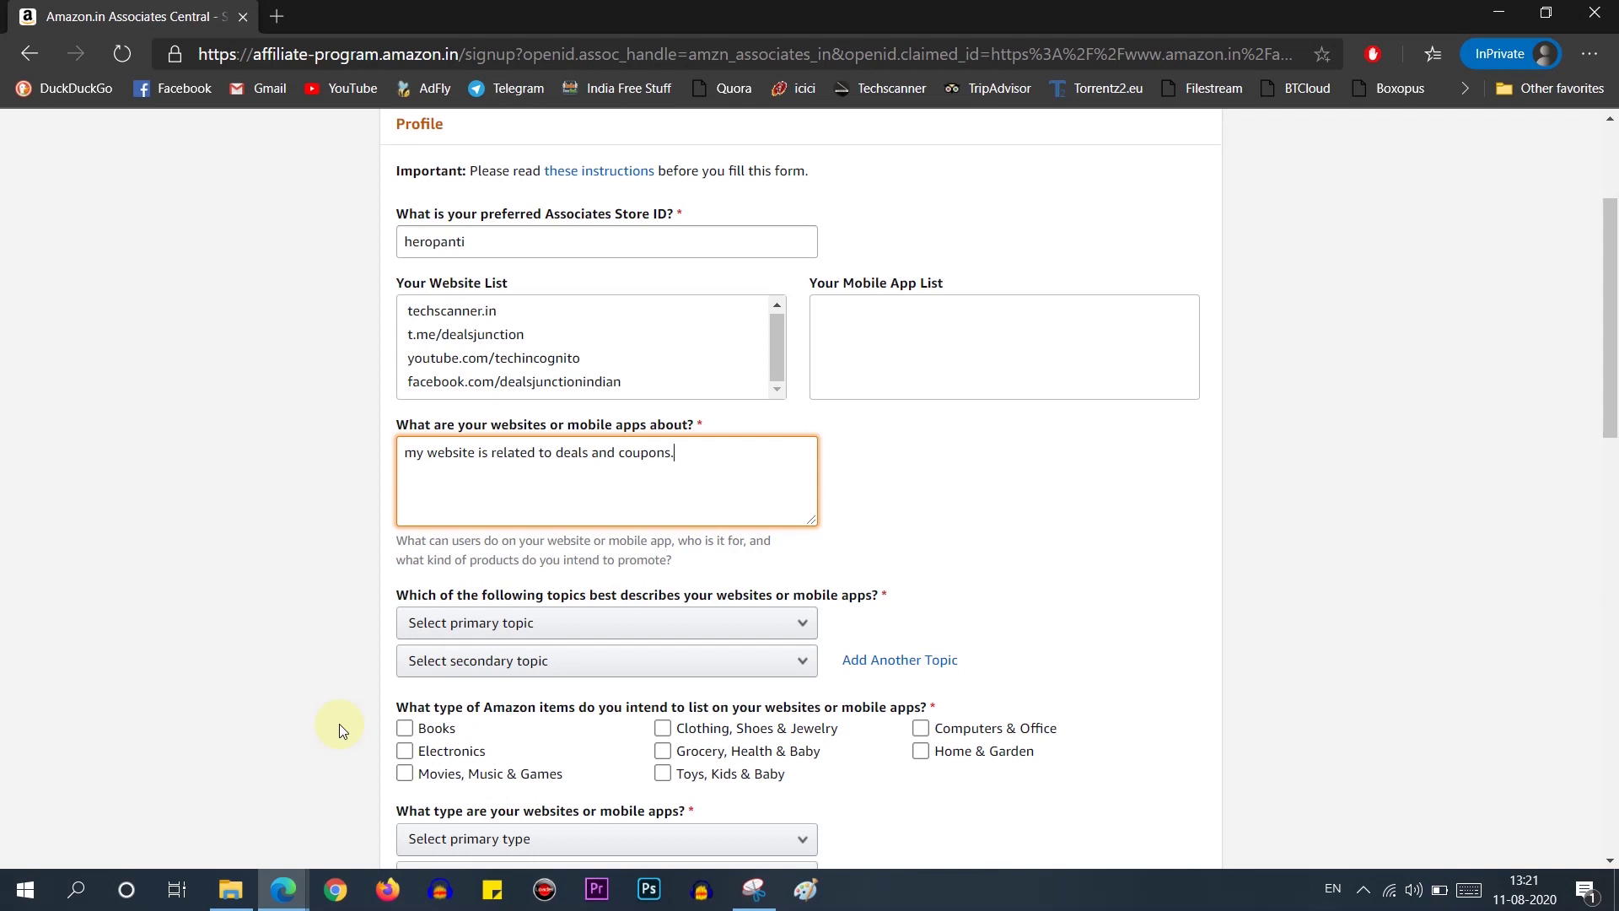
{"action": "scroll", "coordinate": [339, 724], "scroll_direction": "down", "scroll_amount": 3}
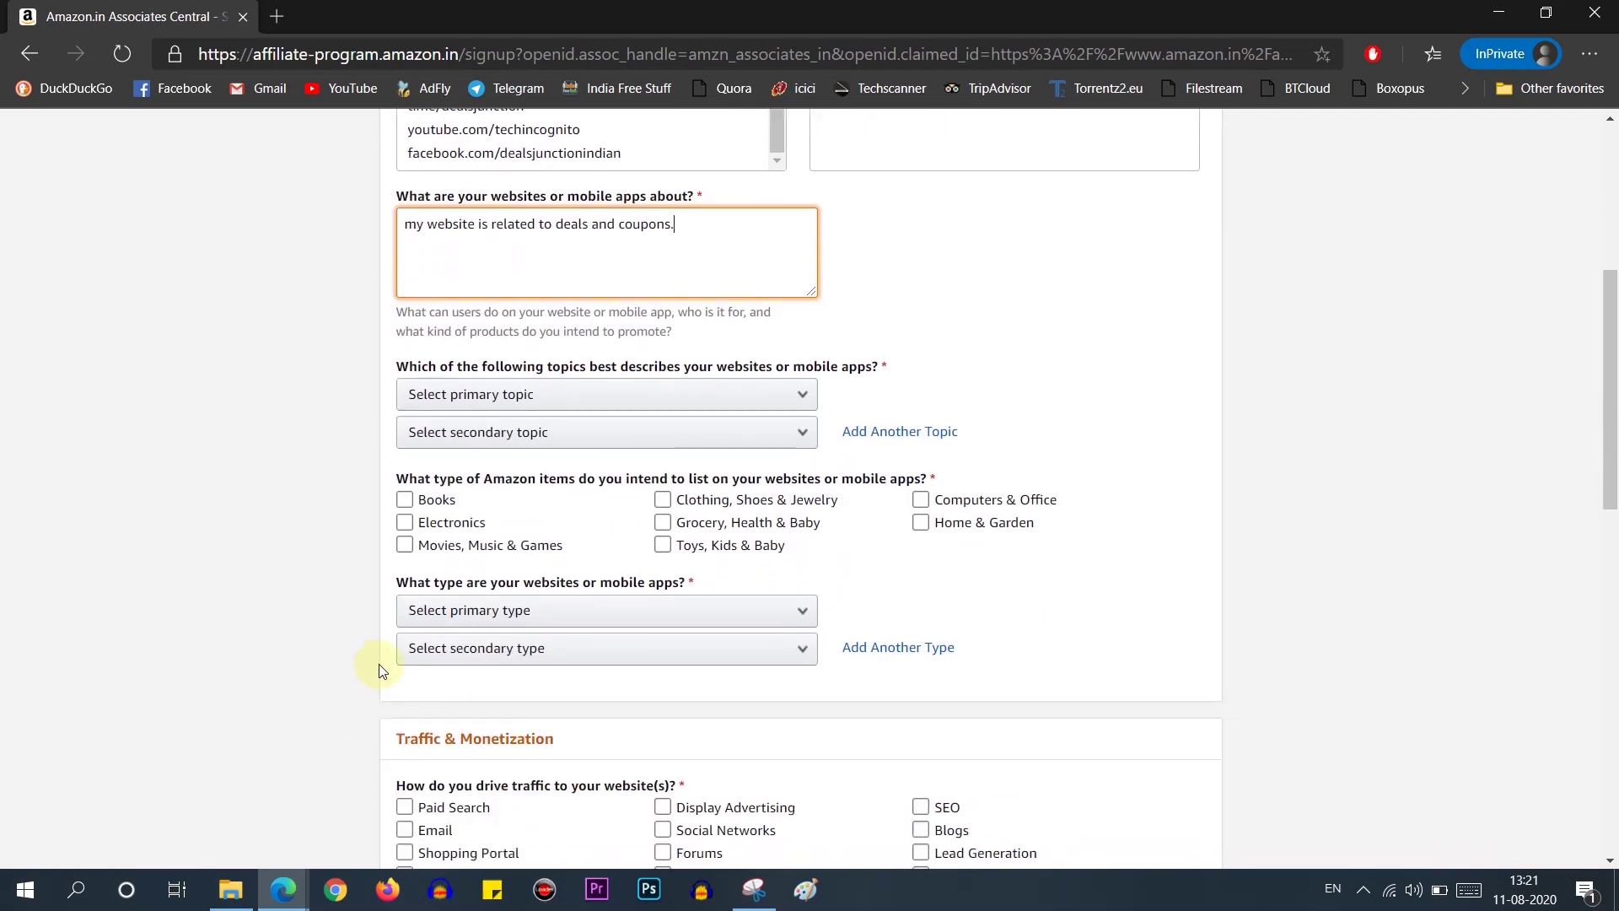
{"action": "left_click", "coordinate": [552, 397]}
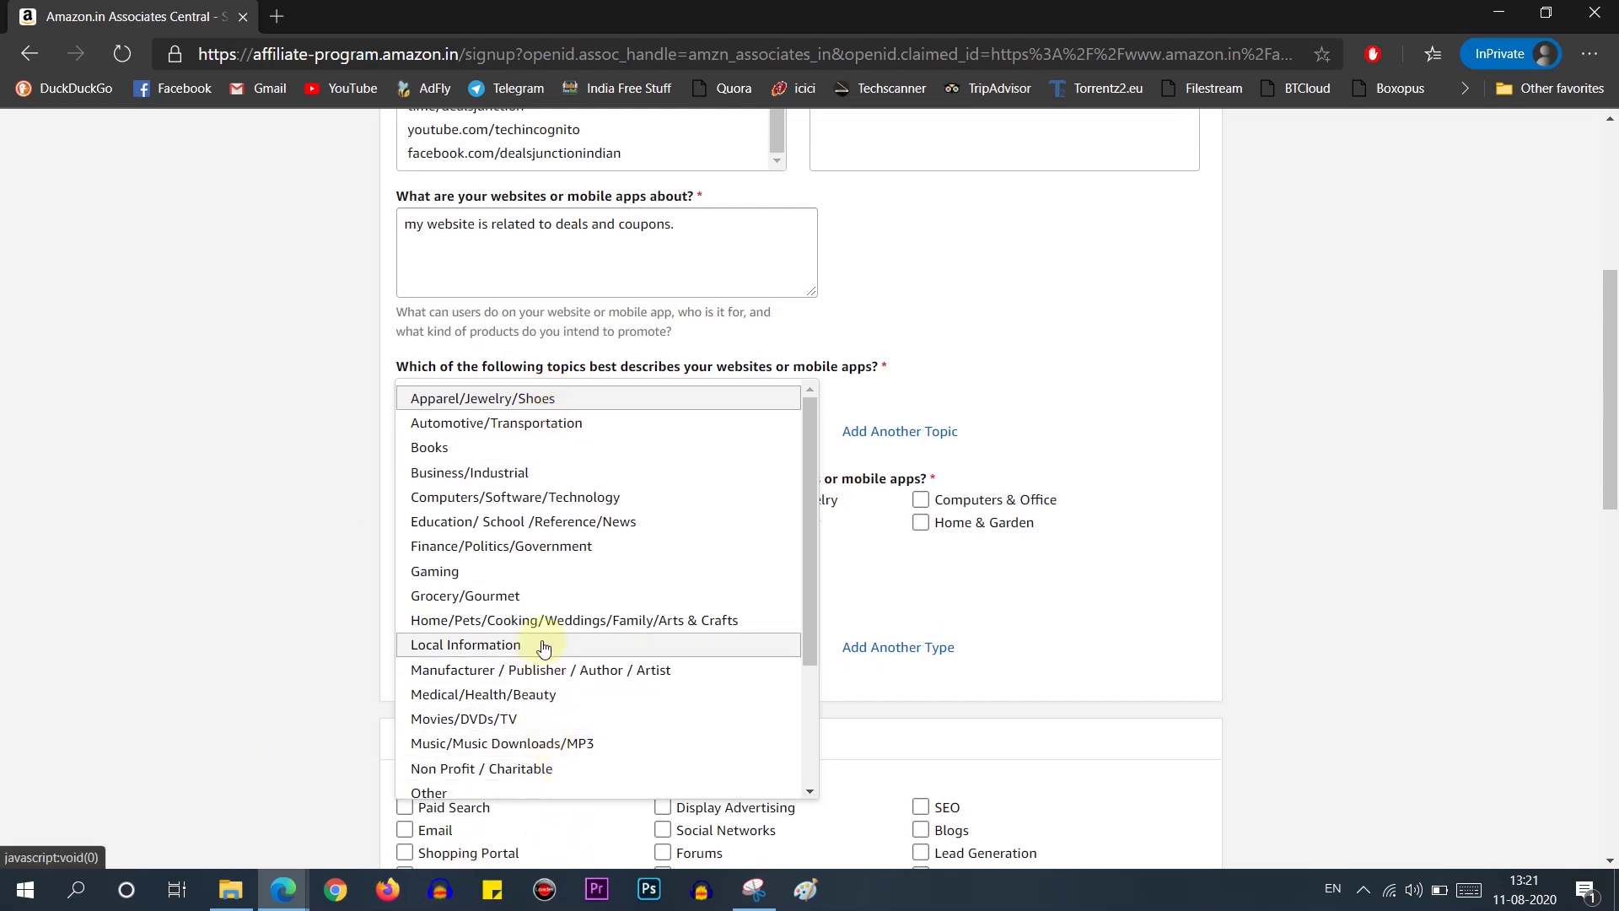
{"action": "left_click", "coordinate": [522, 547]}
{"action": "left_click", "coordinate": [472, 432]}
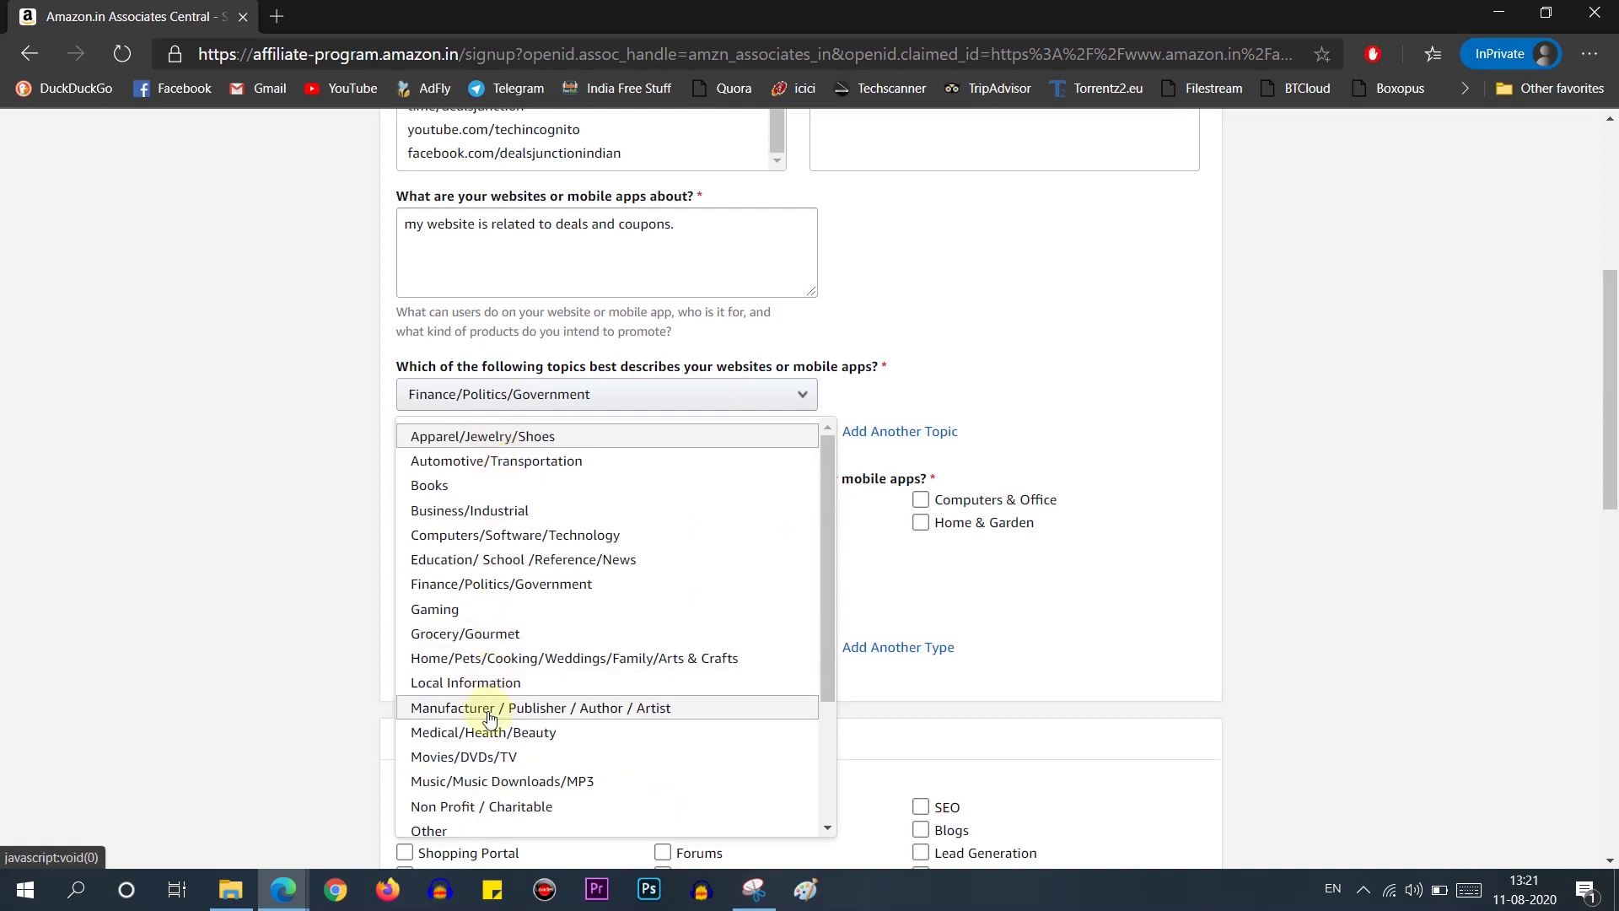
{"action": "left_click", "coordinate": [487, 710]}
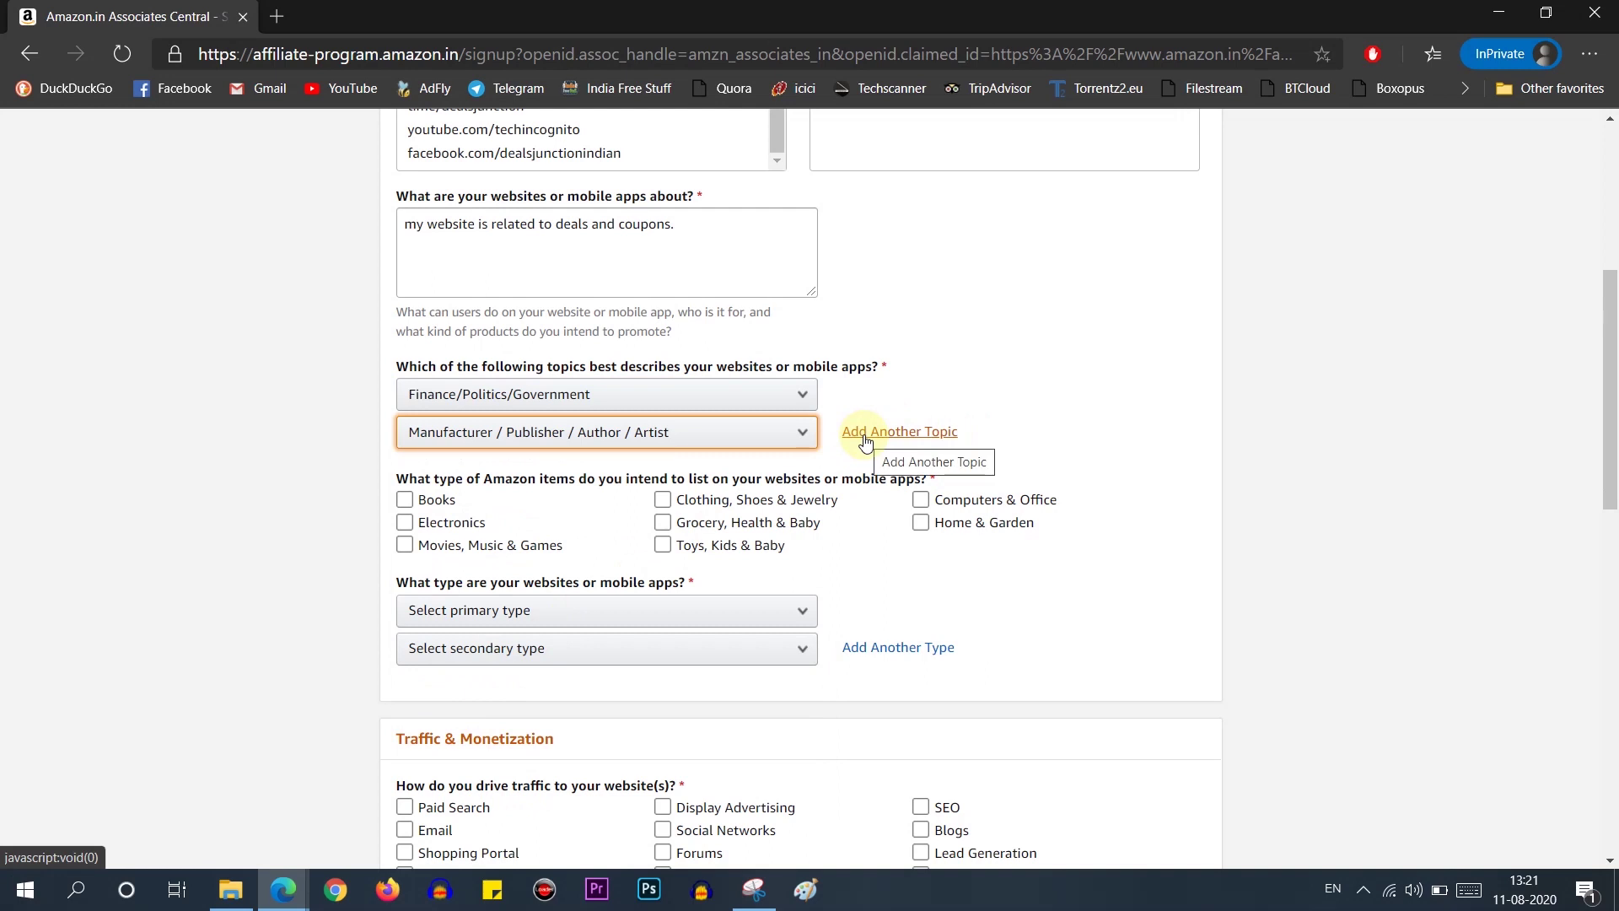
{"action": "left_click", "coordinate": [906, 432]}
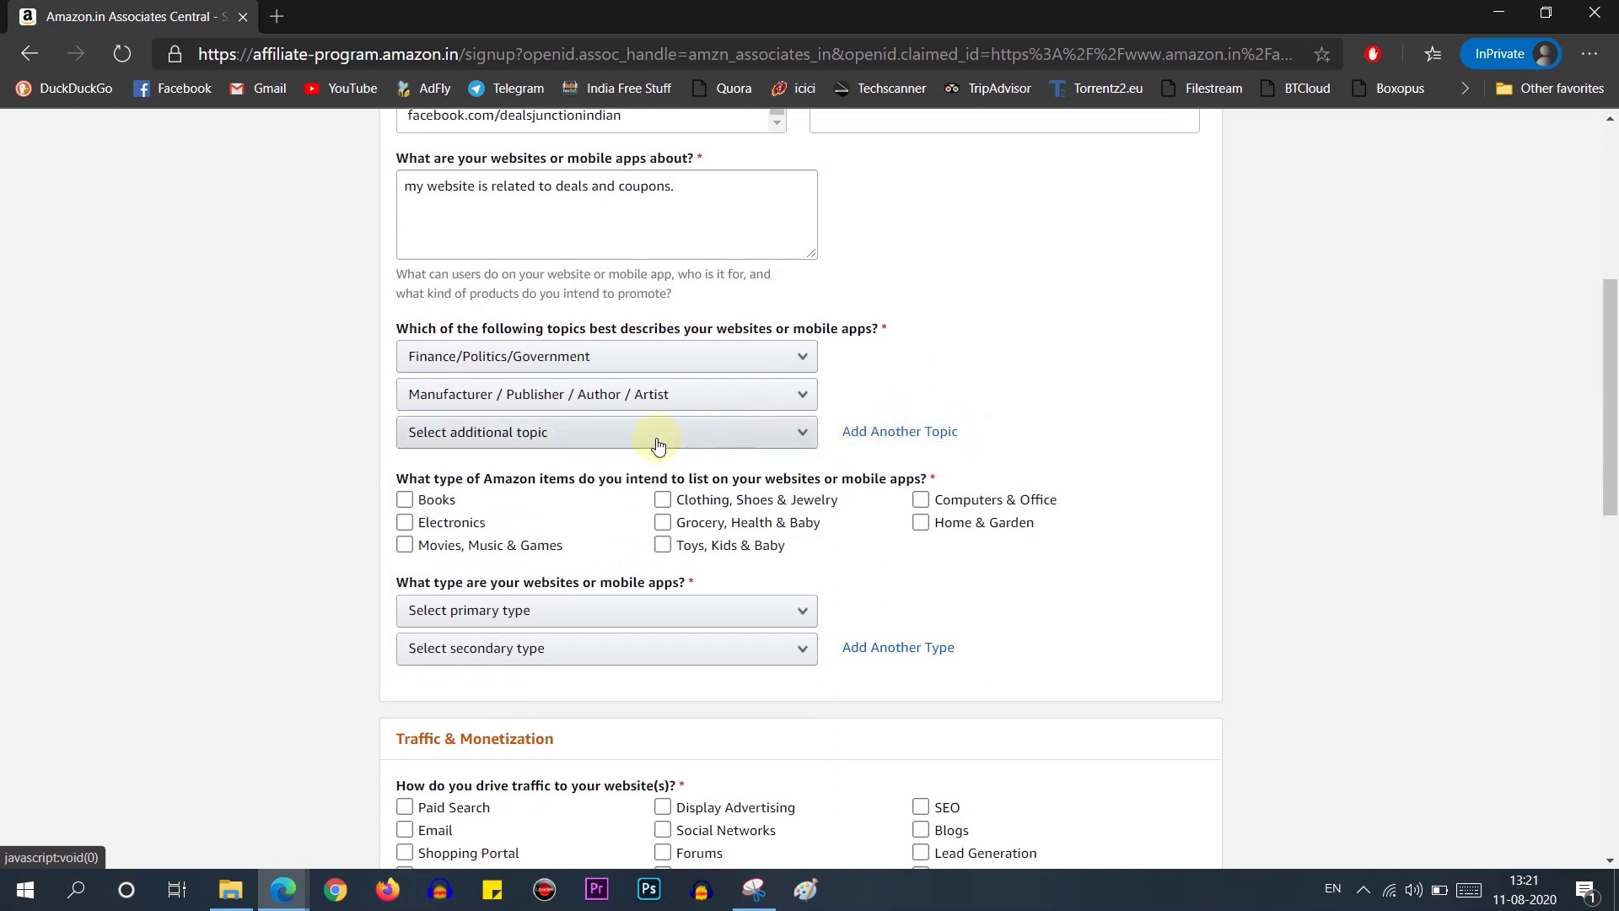
Step: Tick all eight item categories, from Books through Computers & Office
{"action": "left_click", "coordinate": [405, 499]}
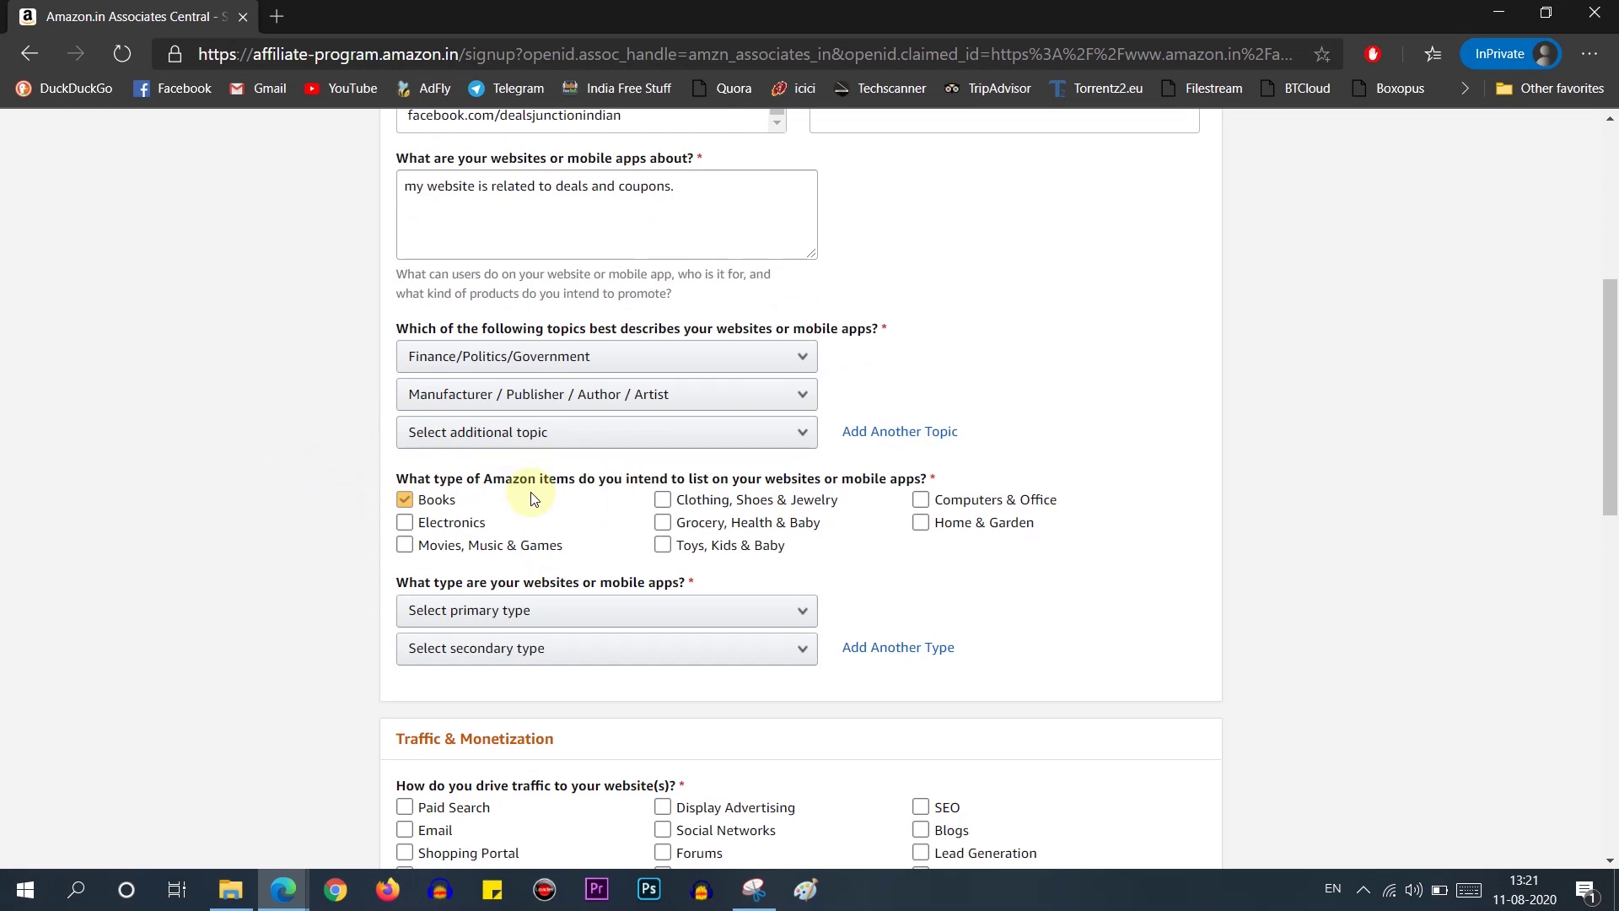
{"action": "left_click", "coordinate": [409, 545]}
{"action": "left_click", "coordinate": [433, 522]}
{"action": "left_click", "coordinate": [663, 499]}
{"action": "left_click", "coordinate": [663, 522]}
{"action": "left_click", "coordinate": [665, 544]}
{"action": "left_click", "coordinate": [920, 522]}
{"action": "left_click", "coordinate": [920, 499]}
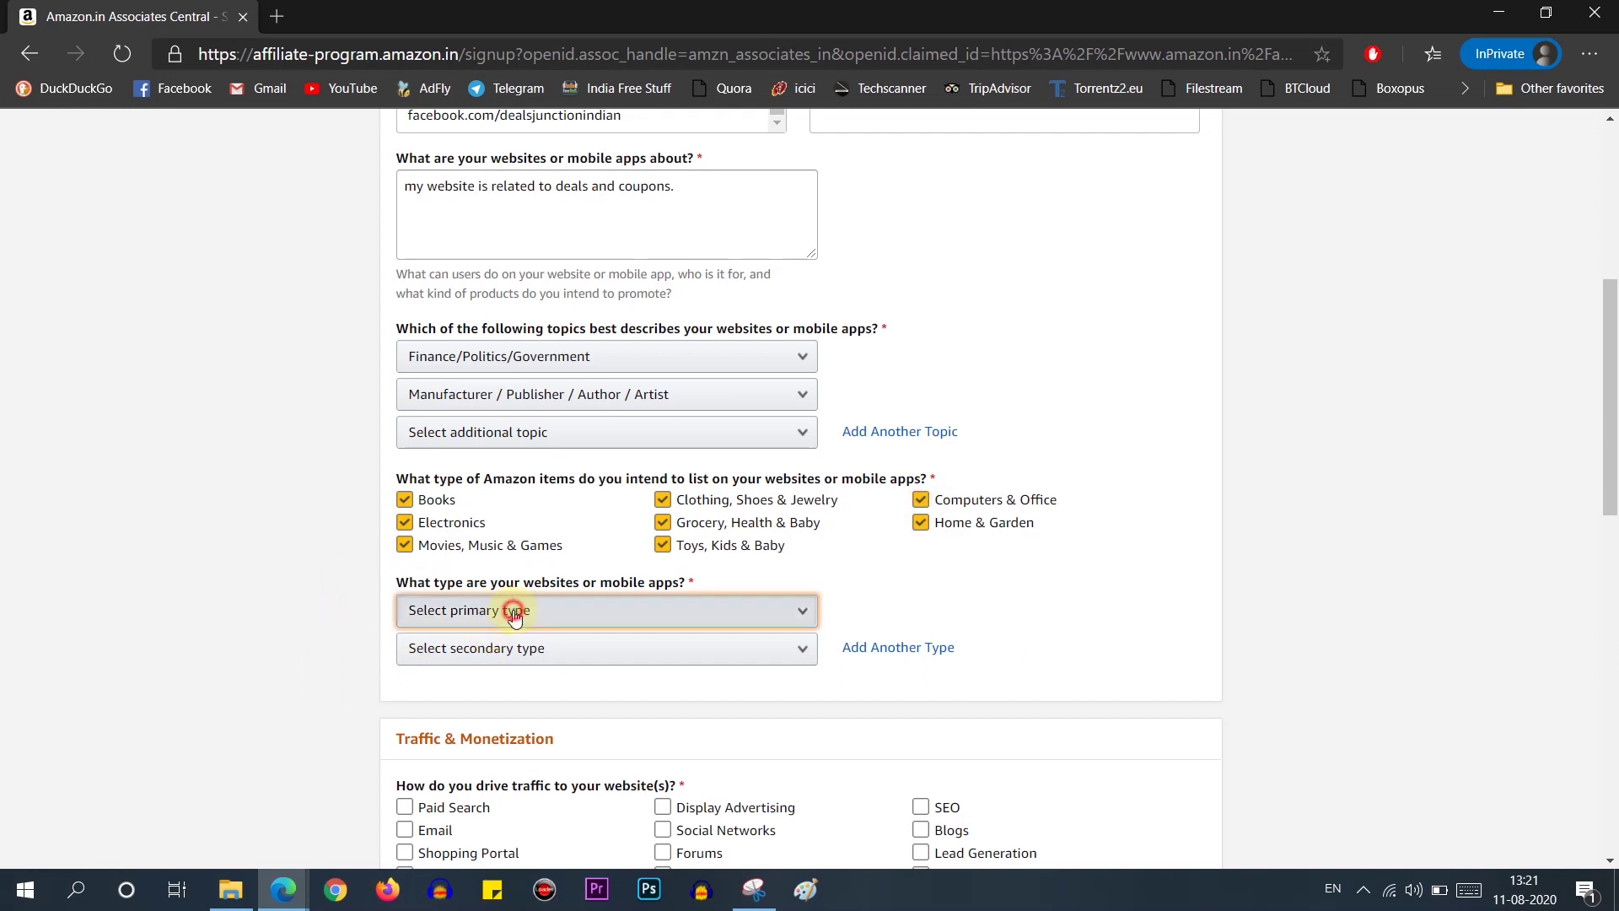
Step: Set both primary and secondary website type to Coupons or Deals Website
{"action": "left_click", "coordinate": [460, 610]}
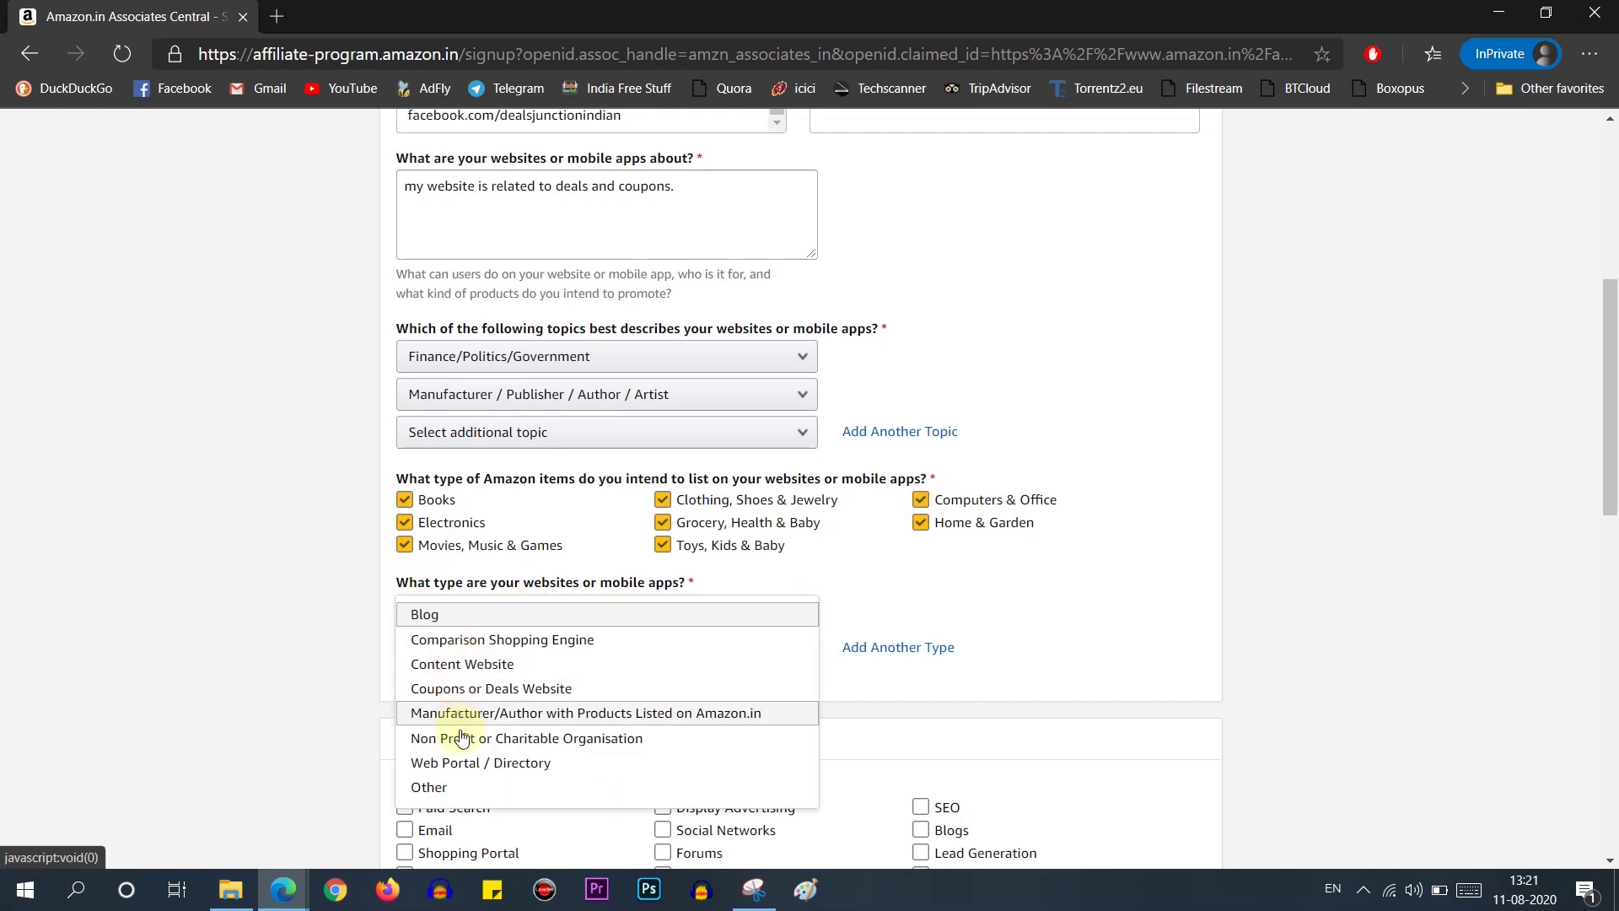
{"action": "left_click", "coordinate": [472, 699]}
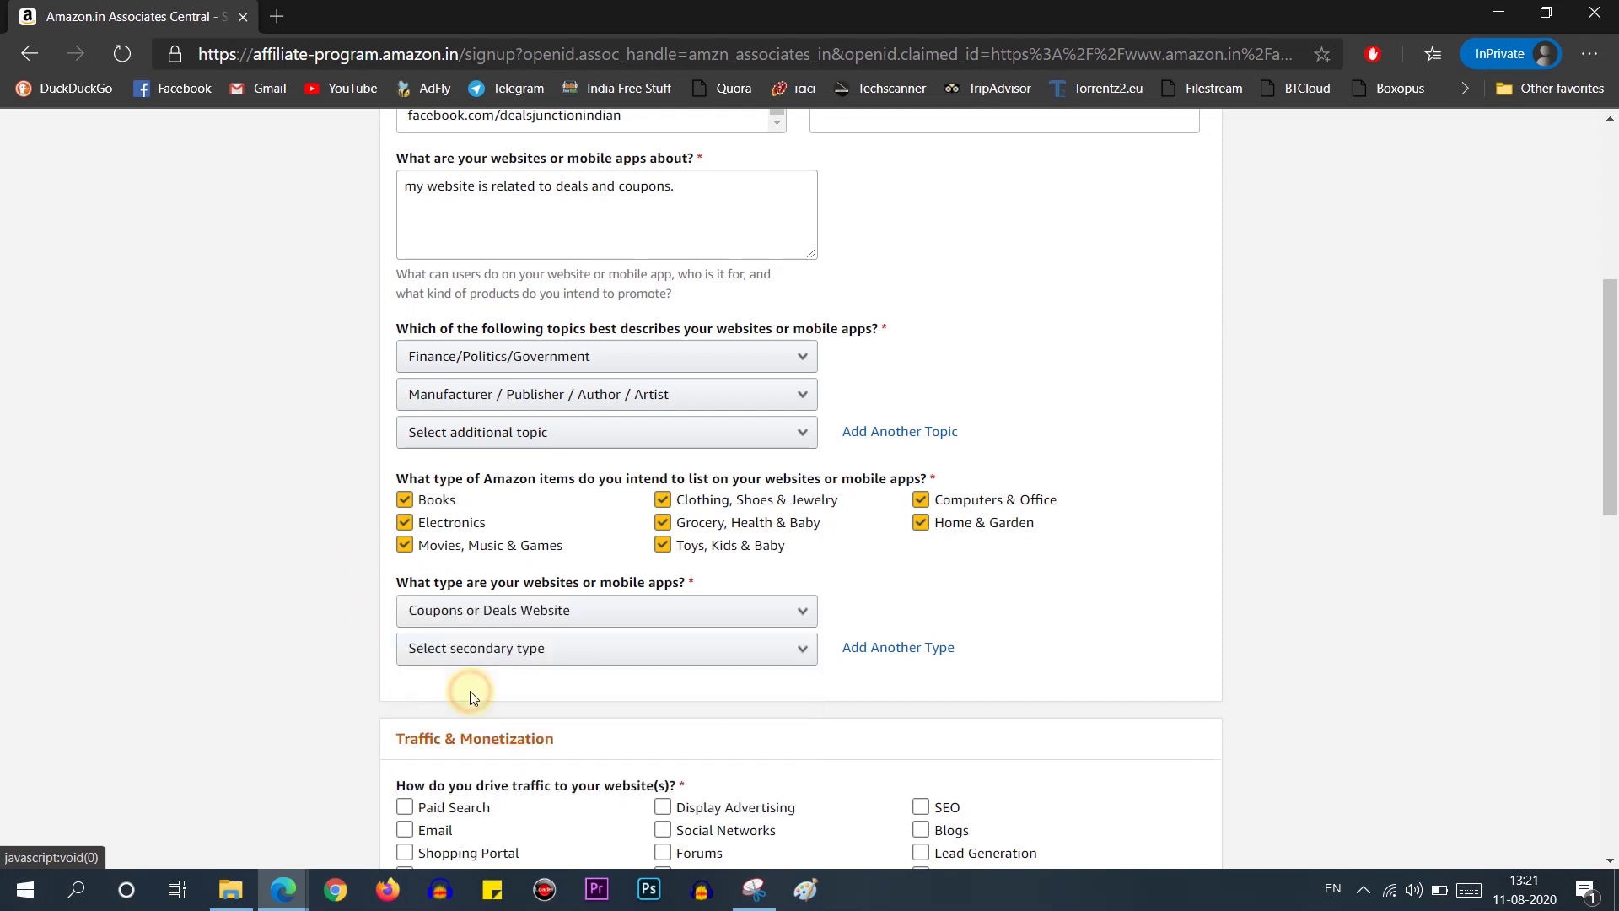
{"action": "left_click", "coordinate": [486, 655]}
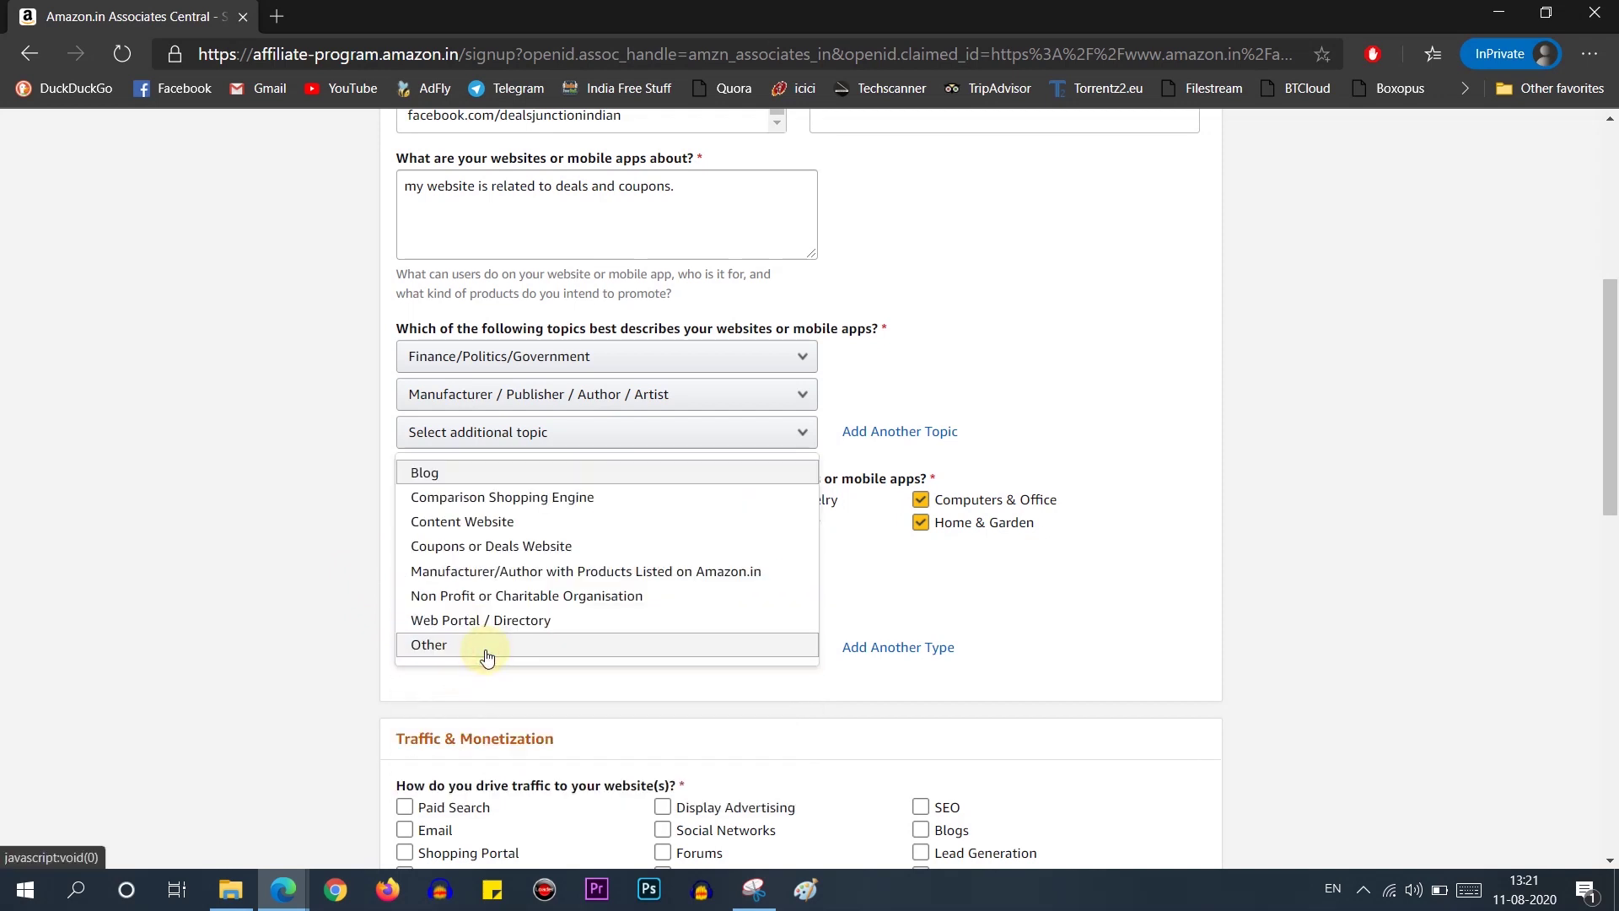
{"action": "left_click", "coordinate": [518, 554]}
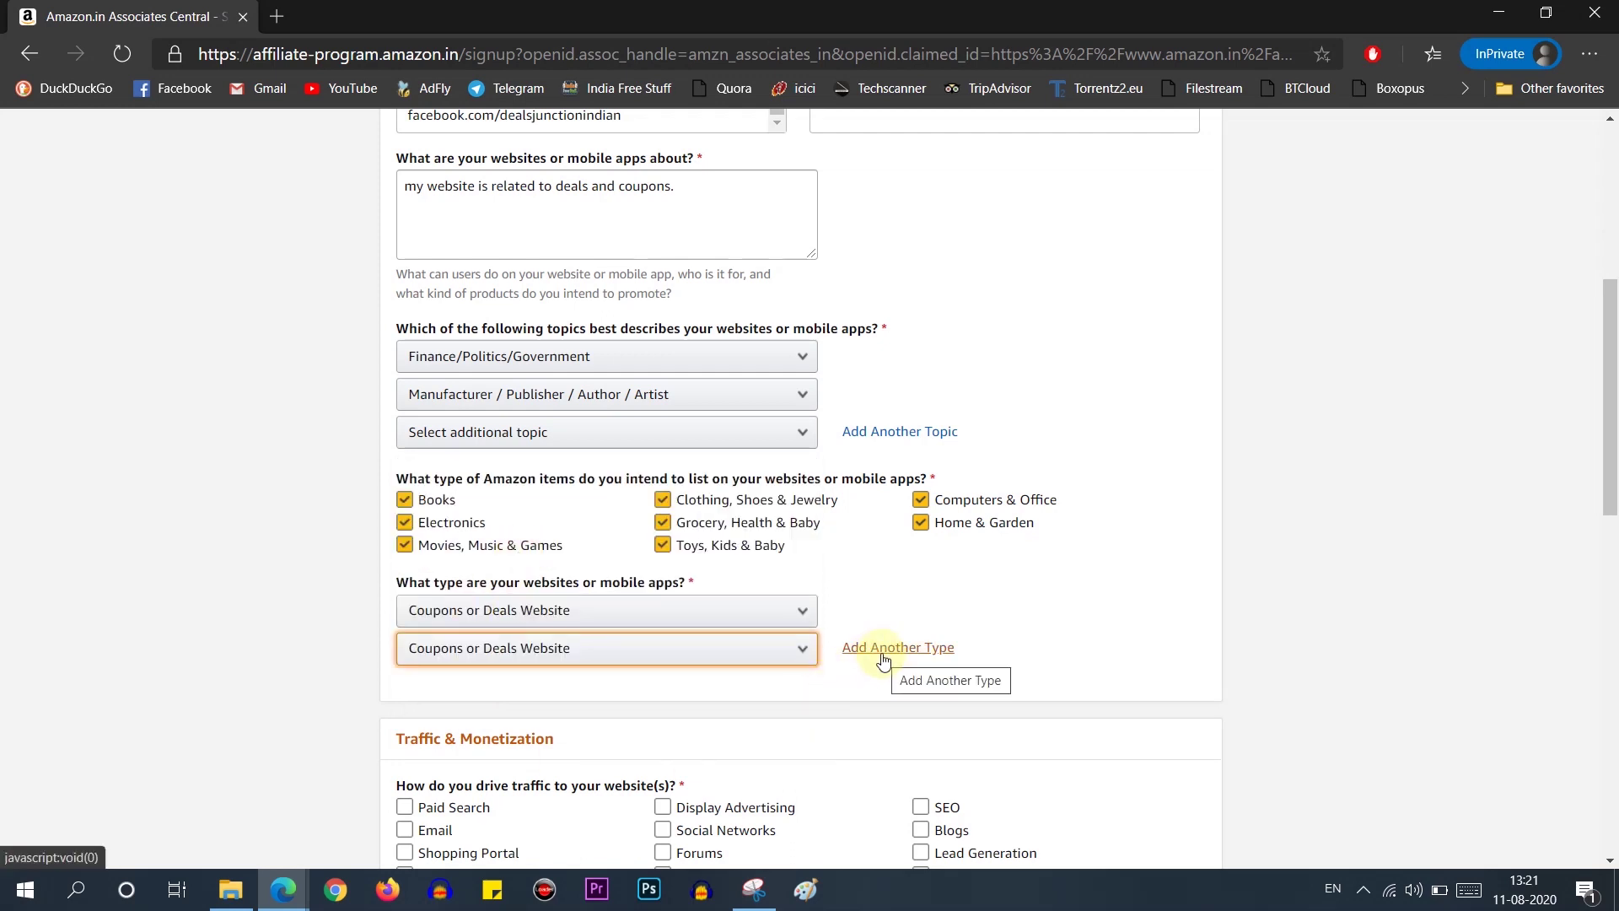
Step: Tick every traffic source, including Paid Search, Email, Social Networks, SEO, Blogs and Lead Generation
{"action": "scroll", "coordinate": [871, 625], "scroll_direction": "down", "scroll_amount": 3}
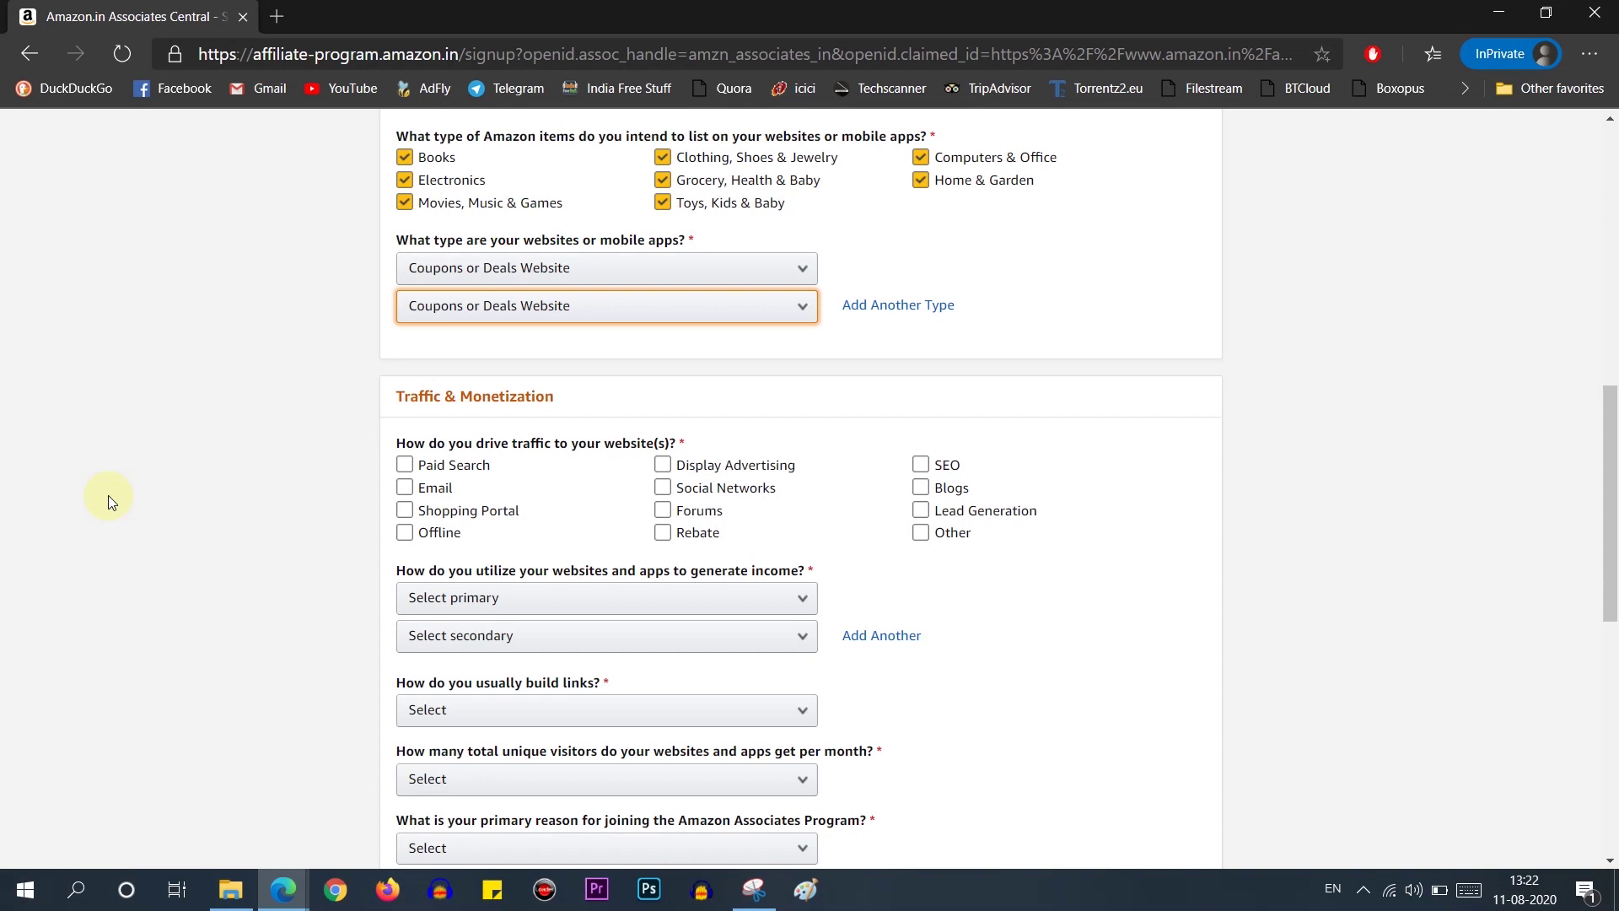
{"action": "left_click", "coordinate": [426, 465]}
{"action": "left_click", "coordinate": [445, 489]}
{"action": "left_click", "coordinate": [447, 510]}
{"action": "left_click", "coordinate": [442, 533]}
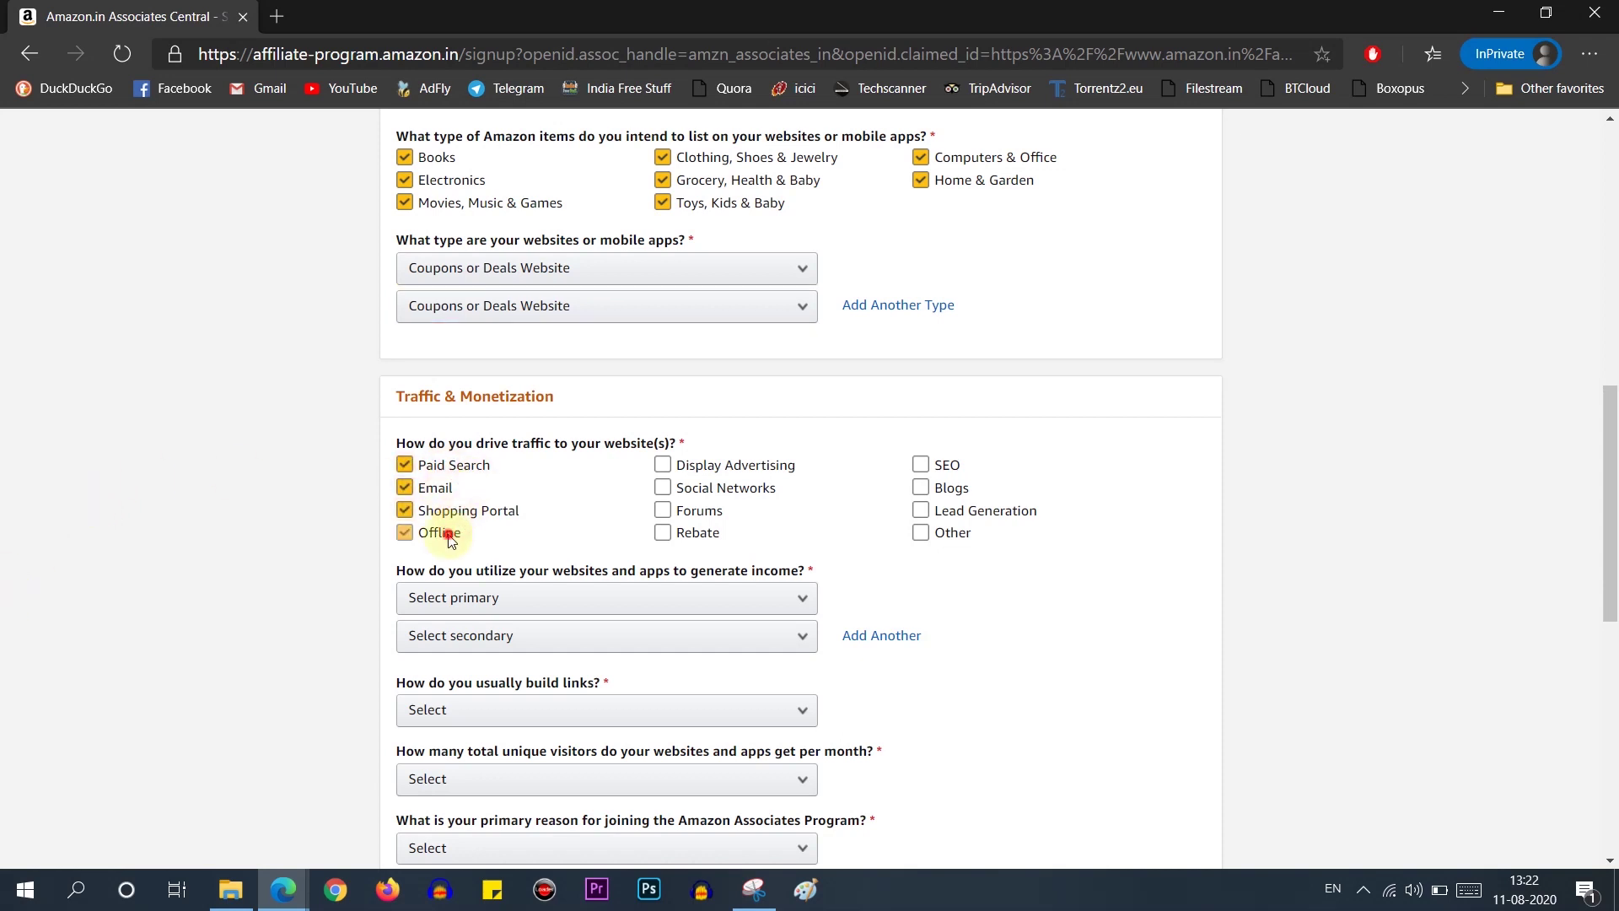
{"action": "left_click", "coordinate": [663, 531]}
{"action": "left_click", "coordinate": [663, 511]}
{"action": "left_click", "coordinate": [663, 488]}
{"action": "left_click", "coordinate": [665, 466]}
{"action": "left_click", "coordinate": [921, 465]}
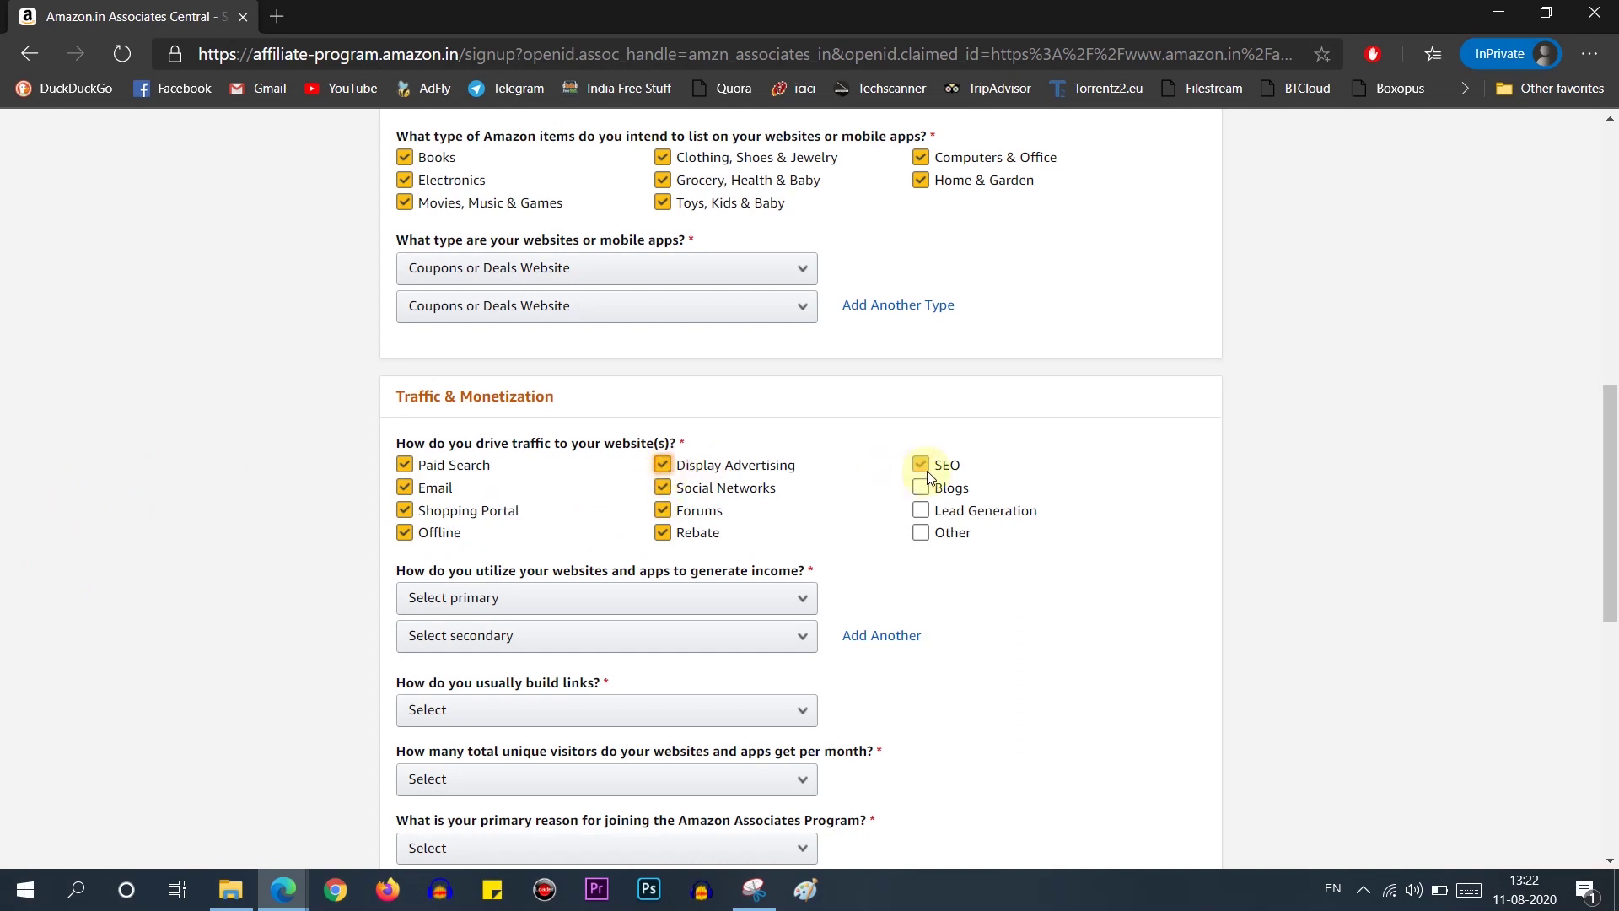
{"action": "left_click", "coordinate": [923, 488]}
{"action": "left_click", "coordinate": [921, 529]}
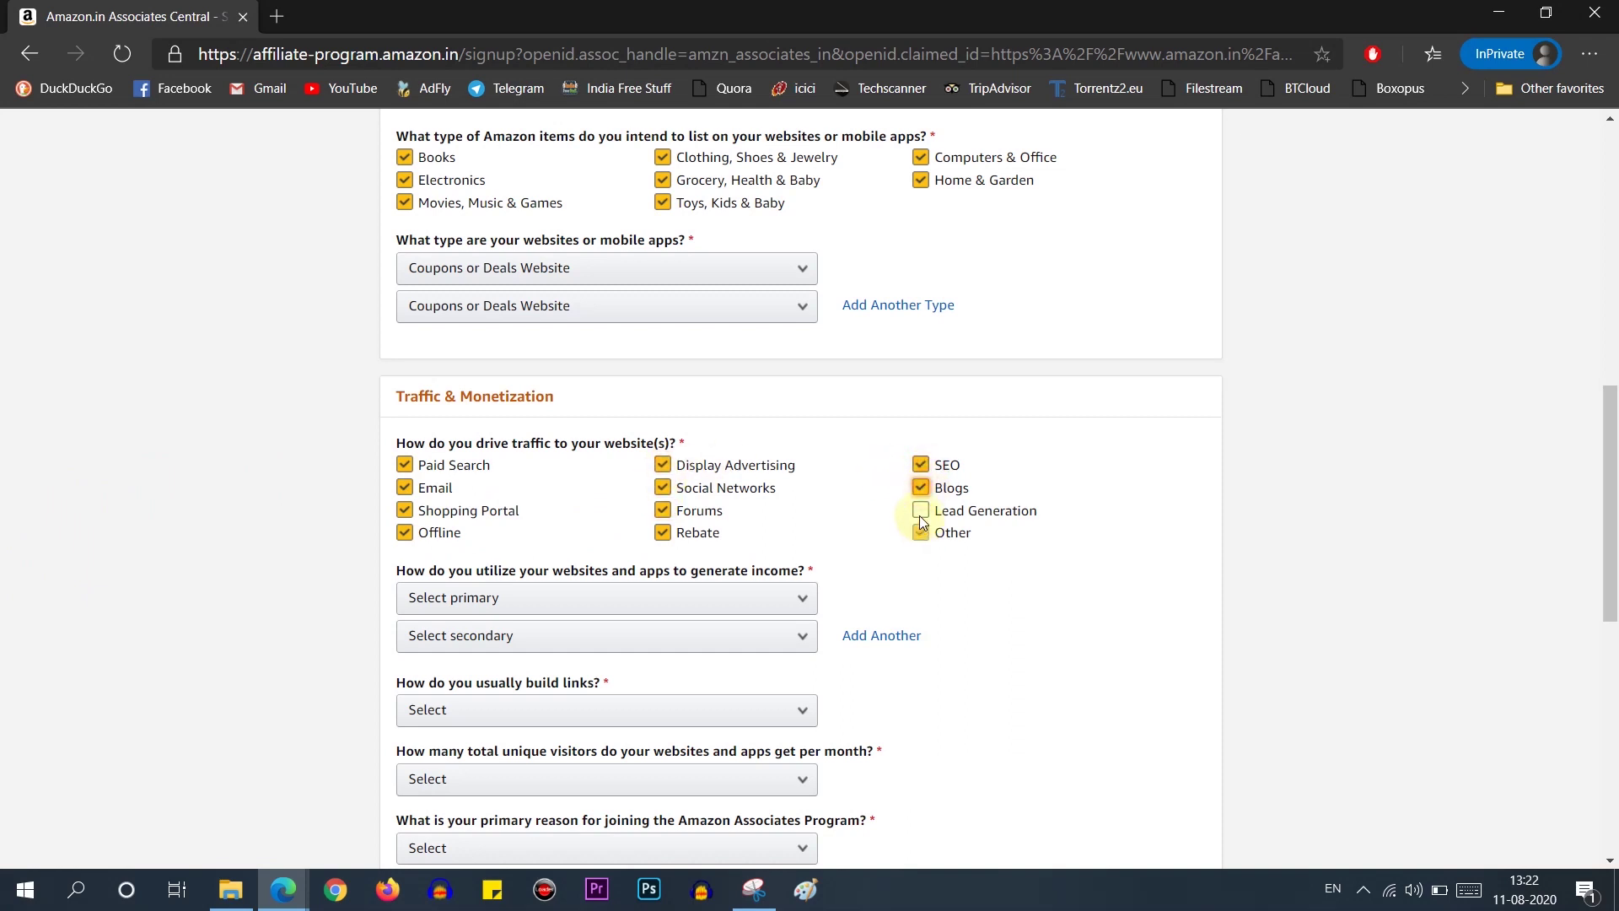
{"action": "left_click", "coordinate": [917, 533]}
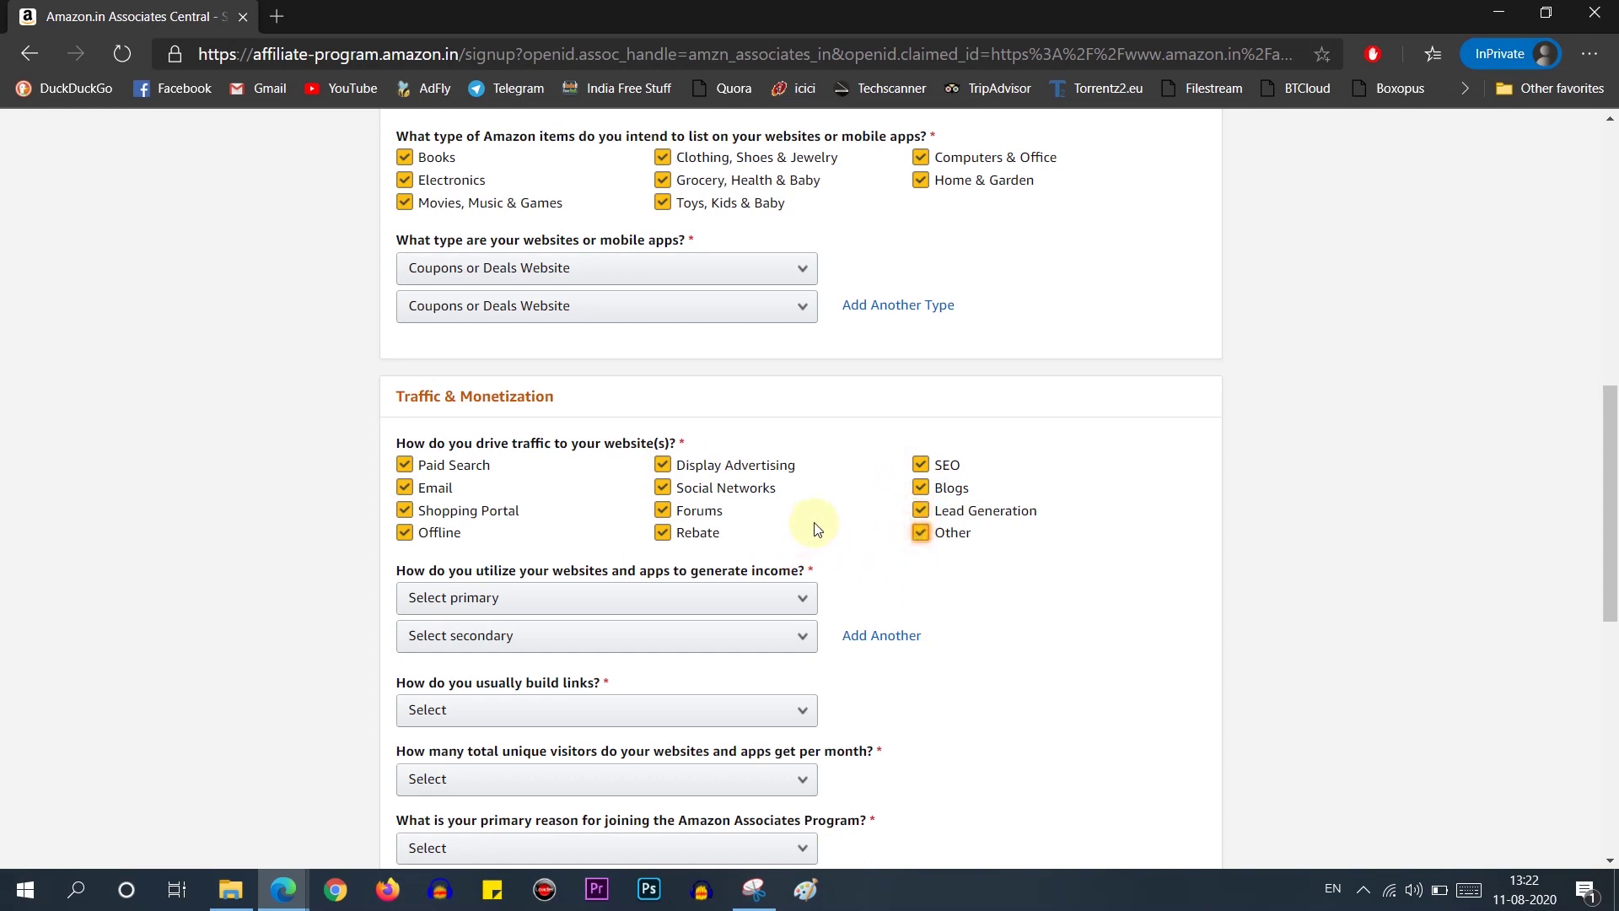
Step: Answer both income questions with 'Amazon Associates is the only monetization I use'
{"action": "scroll", "coordinate": [784, 510], "scroll_direction": "down", "scroll_amount": 1}
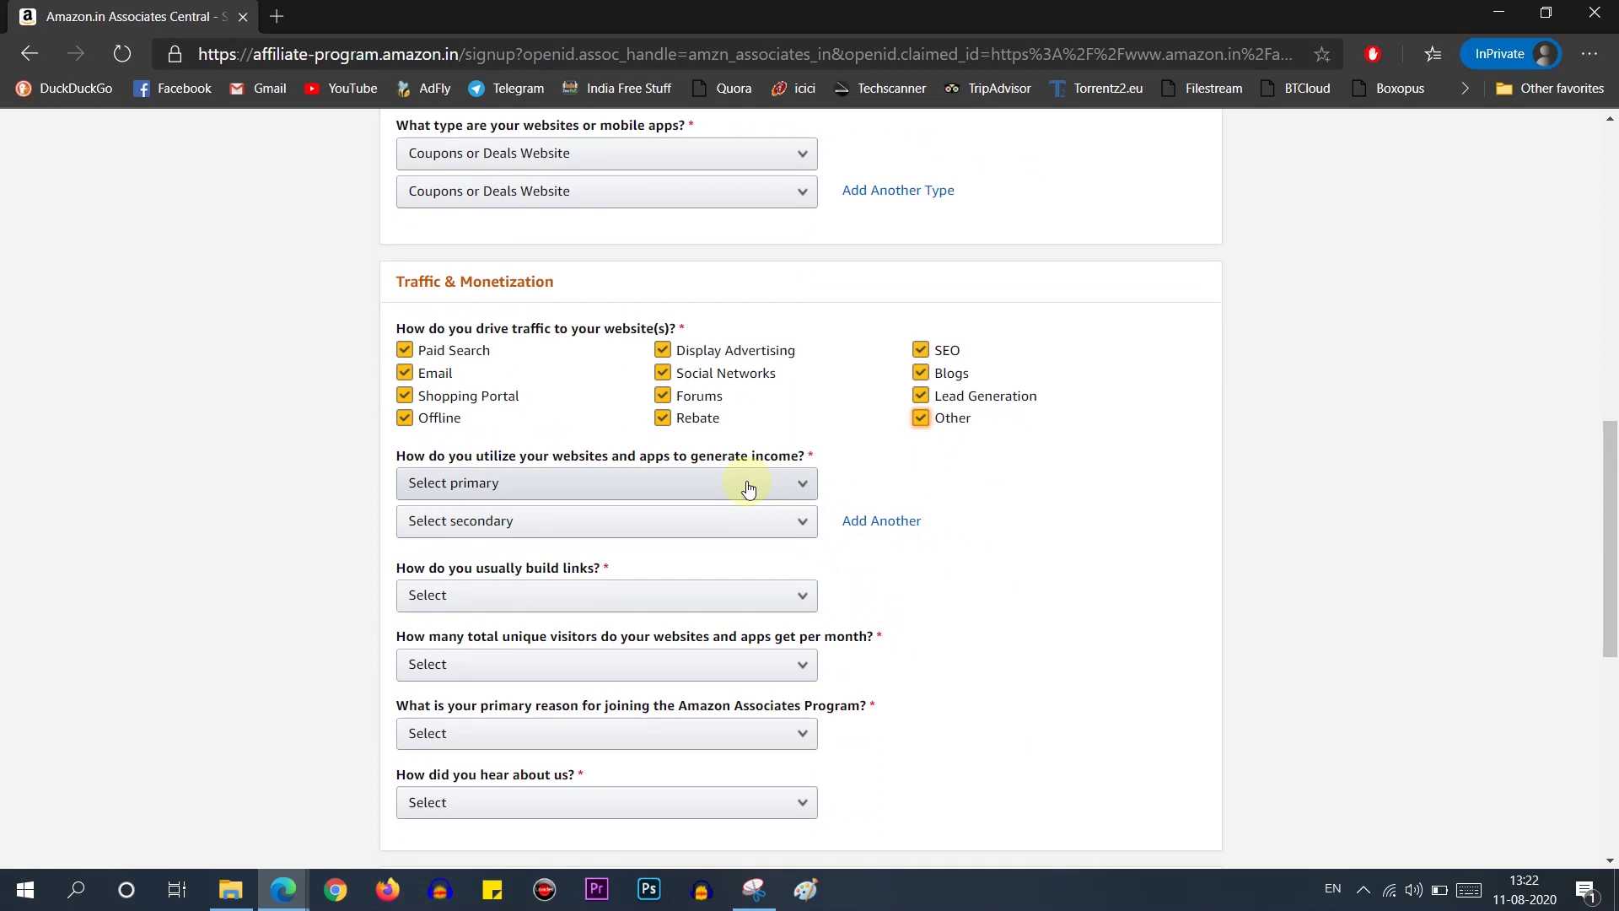
{"action": "left_click", "coordinate": [748, 486]}
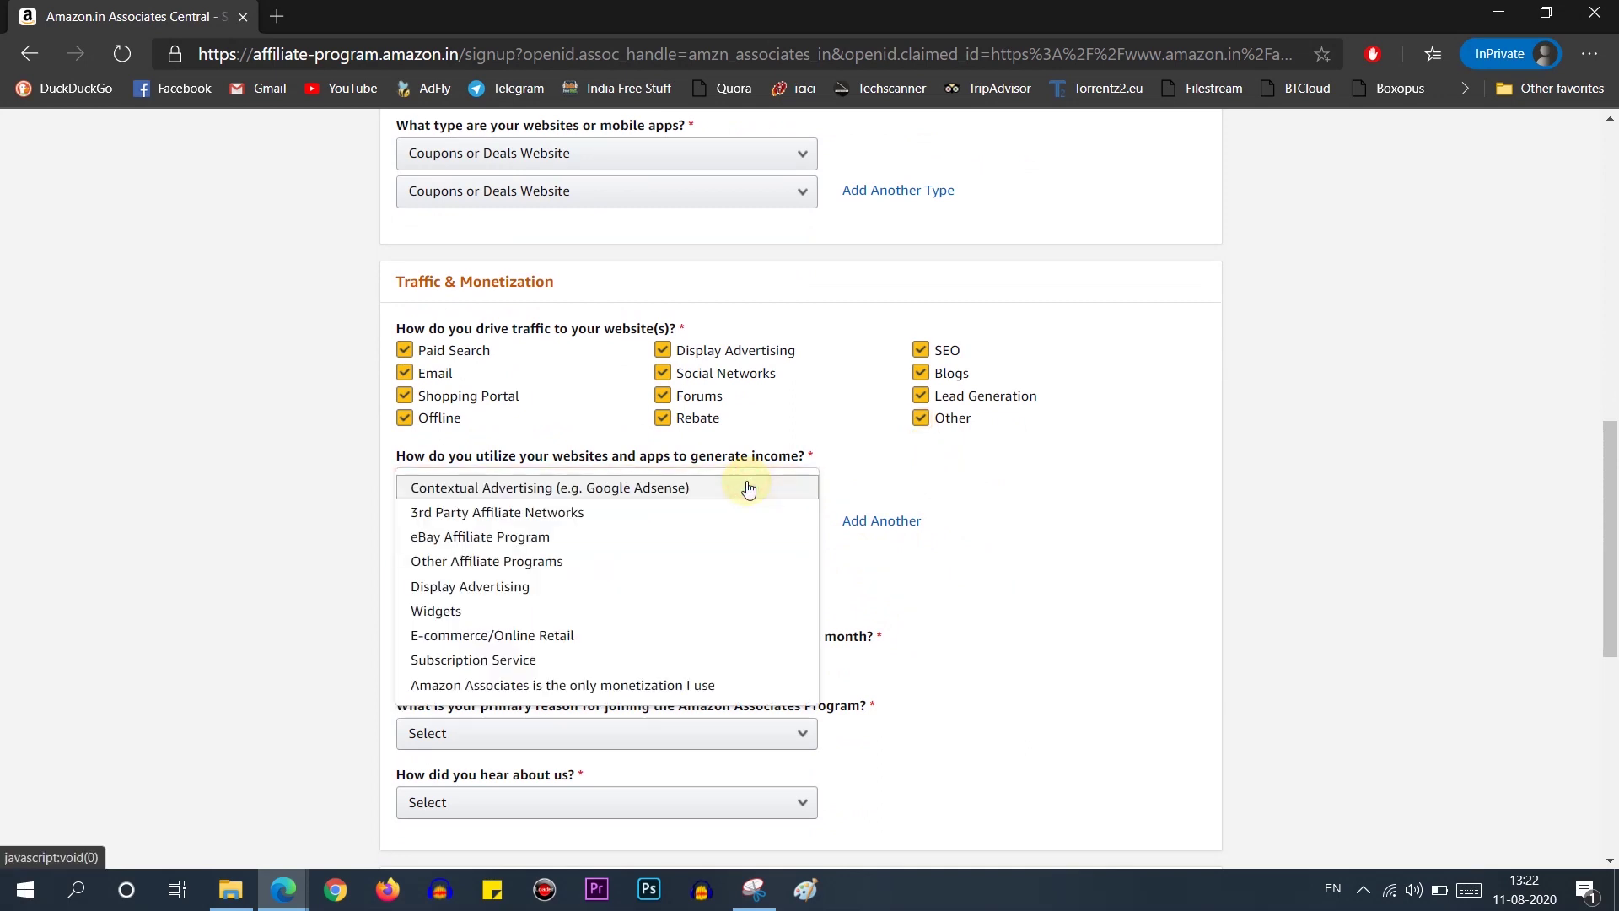
{"action": "left_click", "coordinate": [455, 687]}
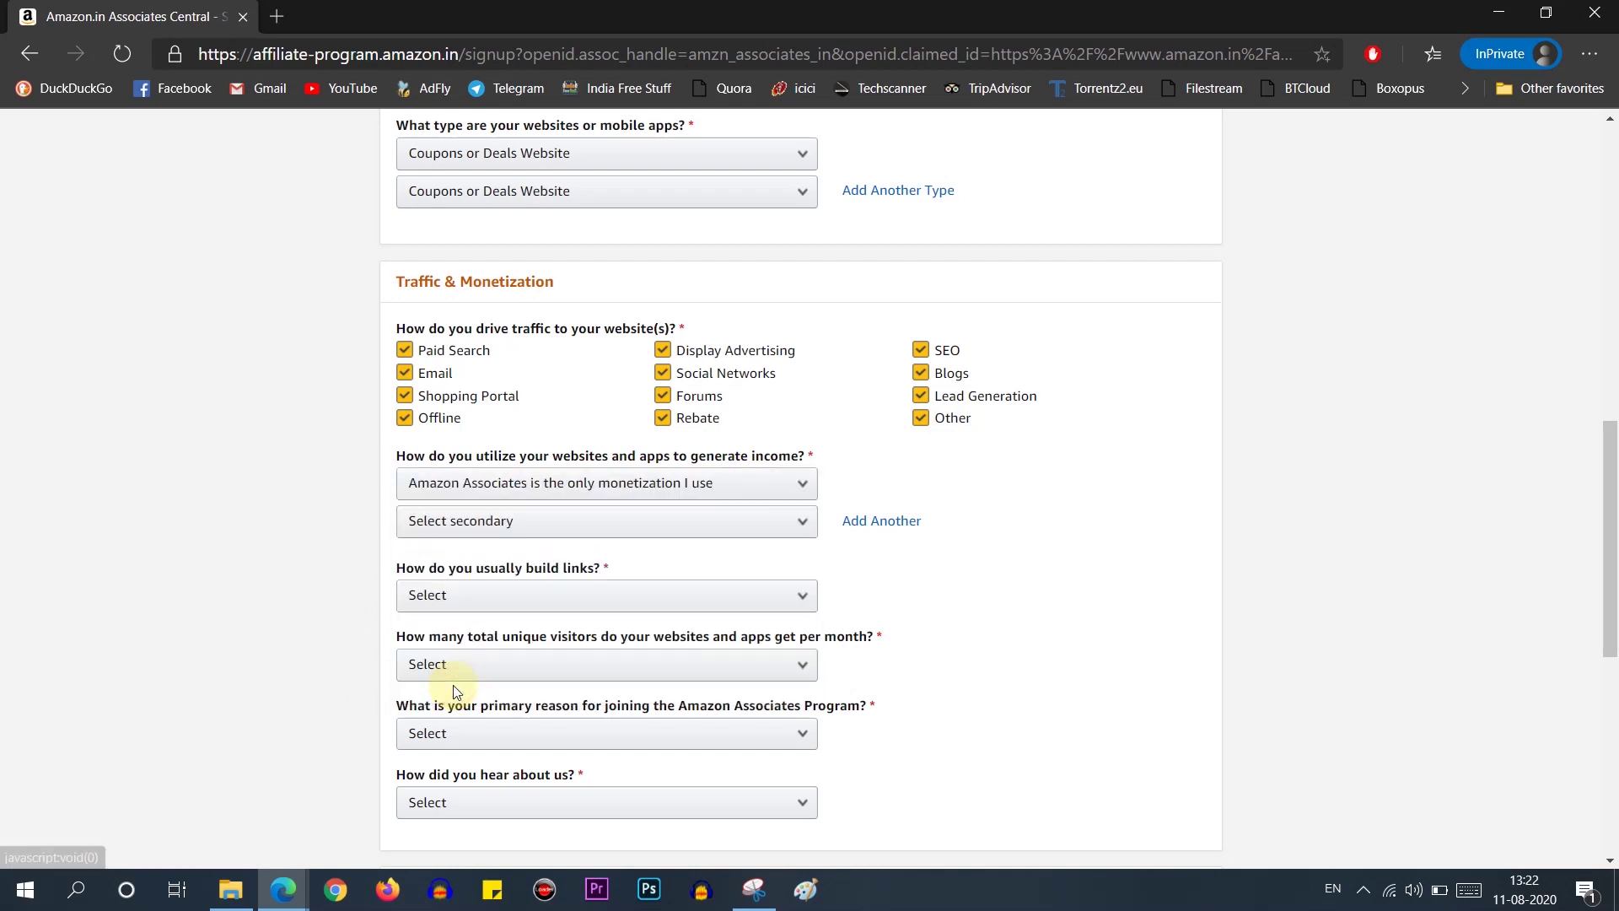
{"action": "left_click", "coordinate": [564, 524]}
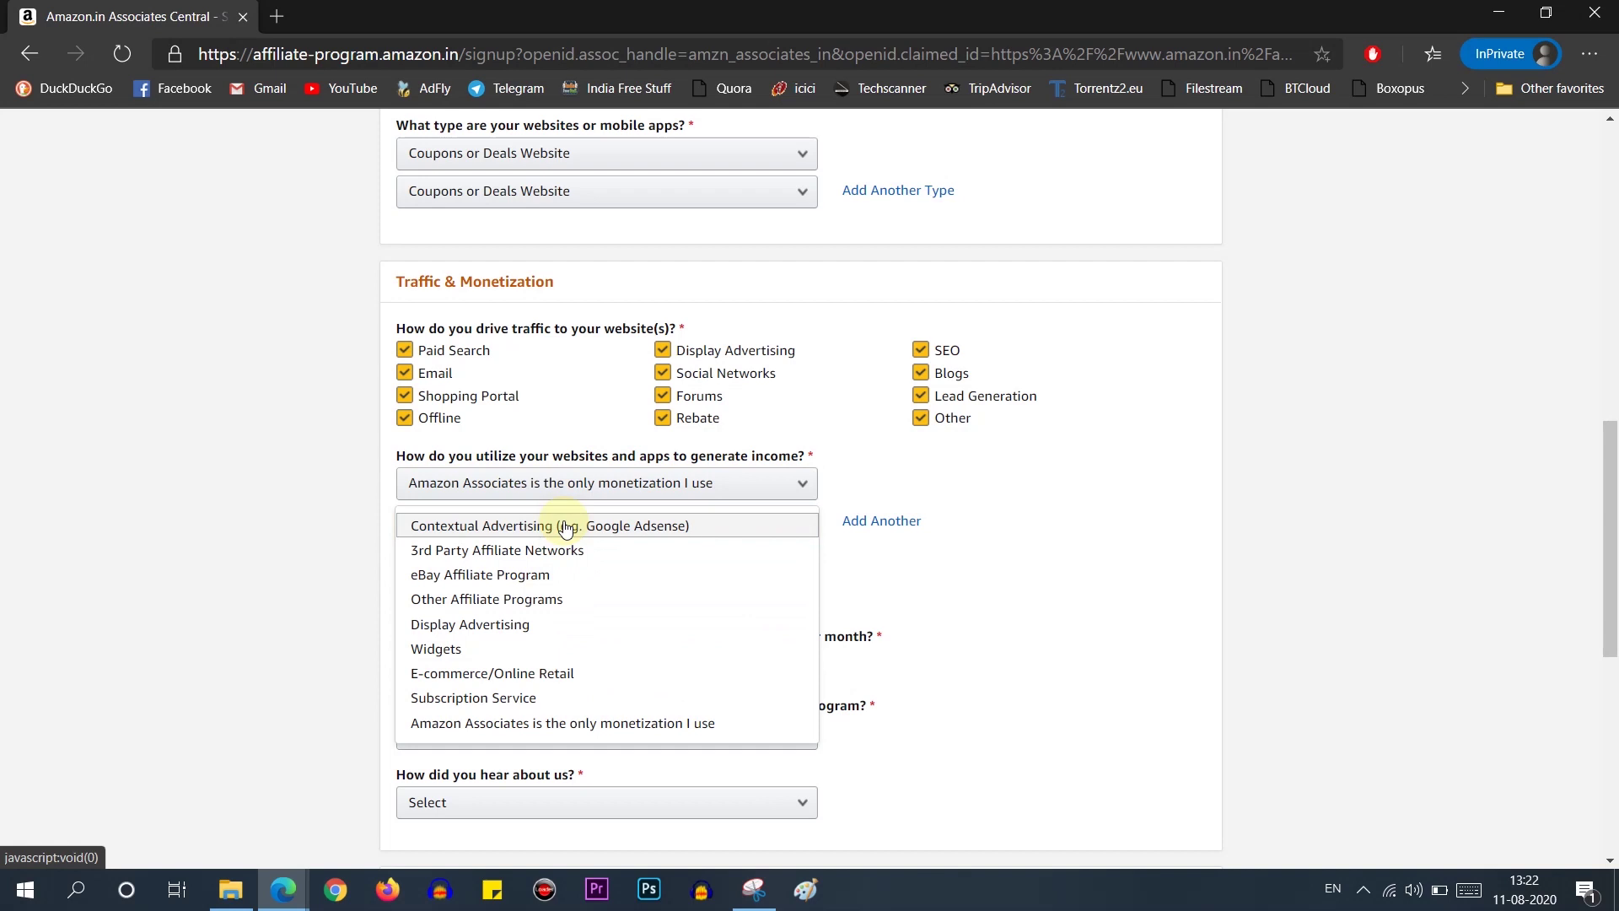
{"action": "left_click", "coordinate": [531, 722]}
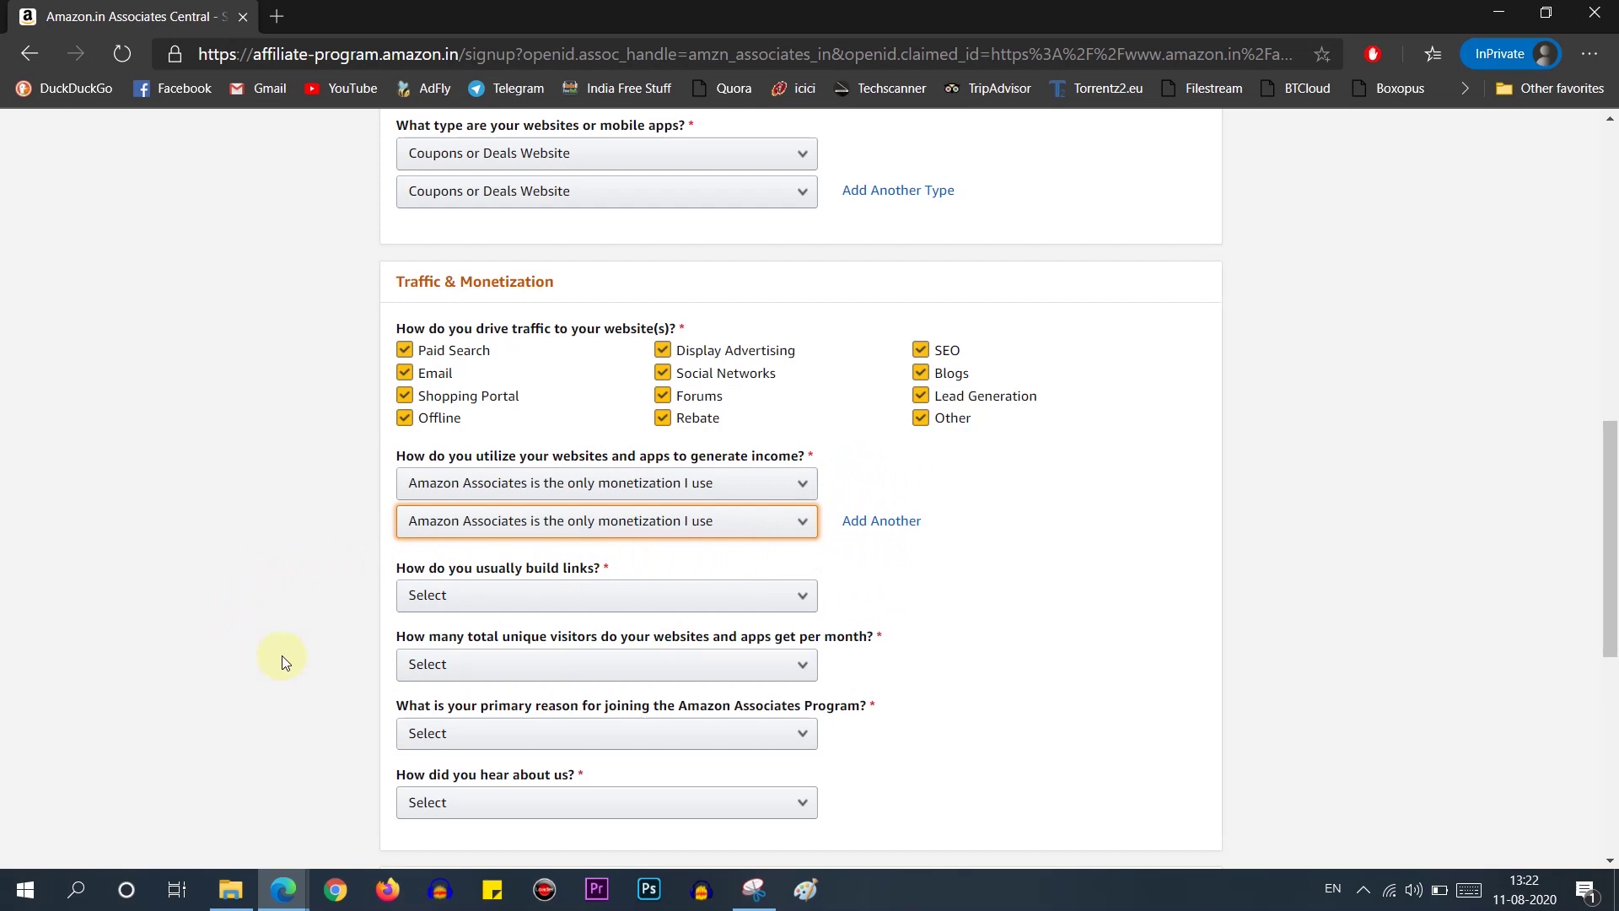
Step: Choose 'Manually via text editor' for link building and 'From 501 to 5,000' monthly visitors
{"action": "left_click", "coordinate": [605, 592]}
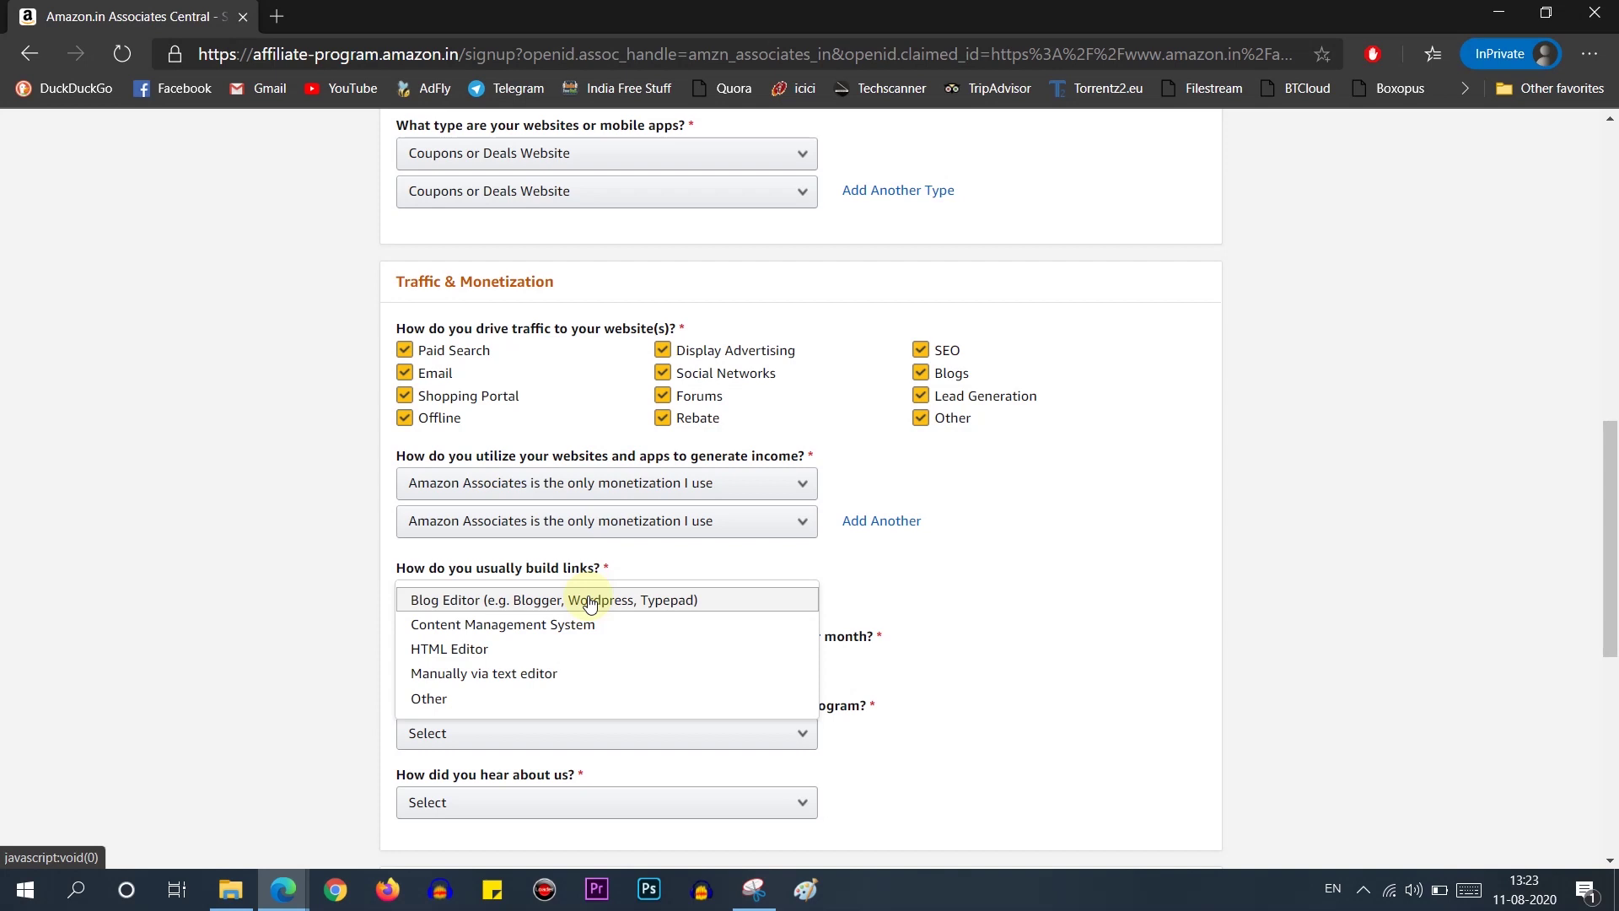
{"action": "left_click", "coordinate": [539, 674]}
{"action": "left_click", "coordinate": [448, 670]}
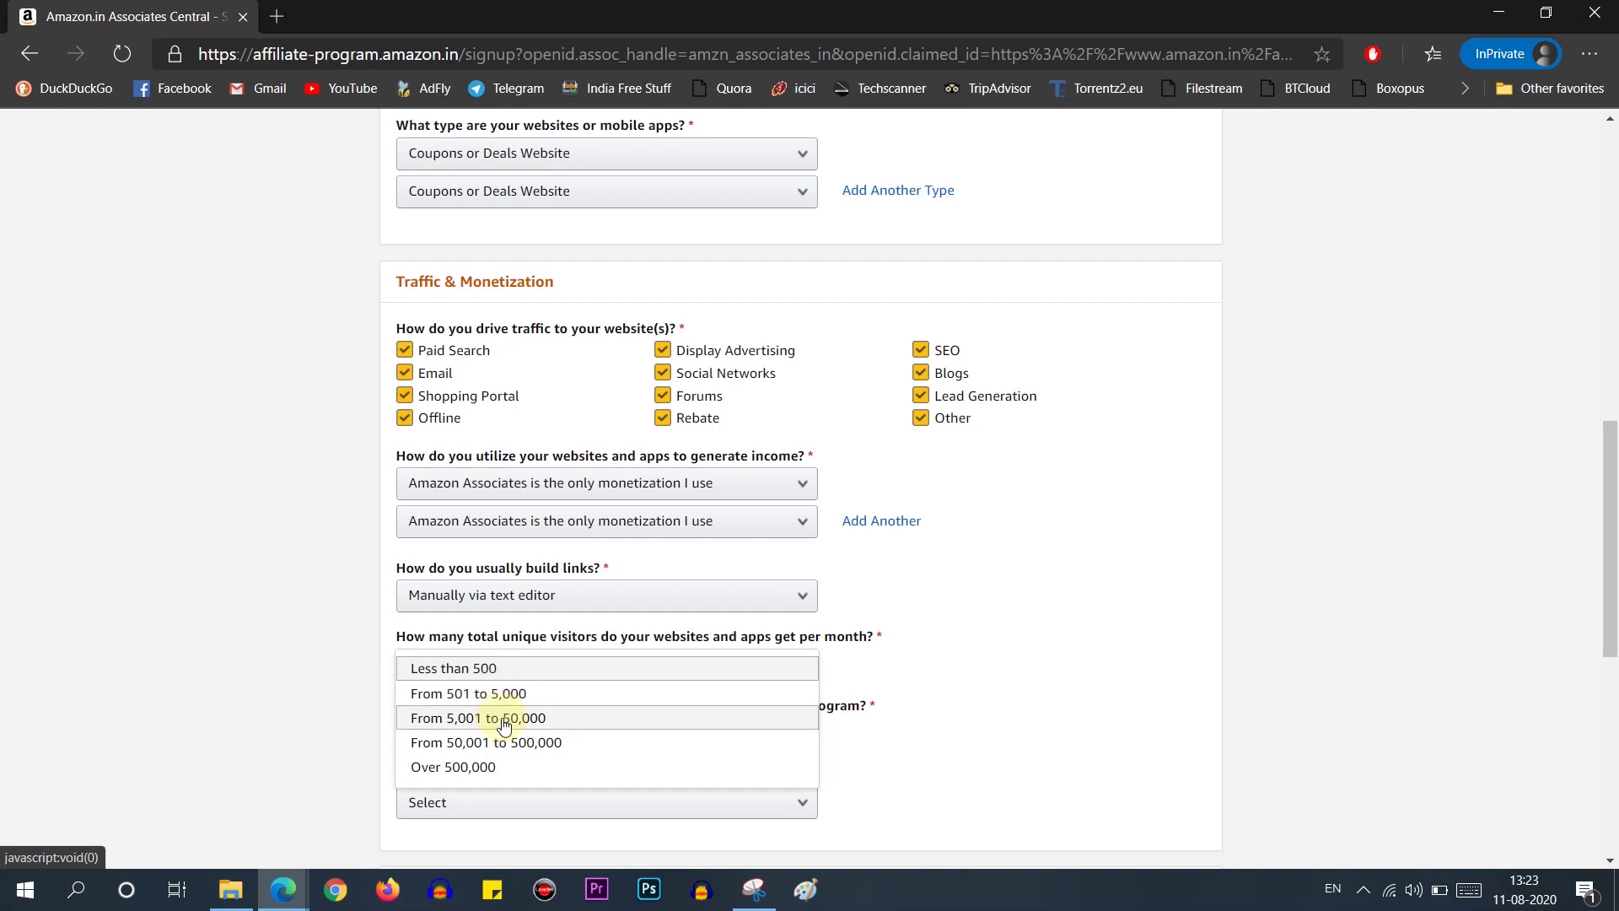
{"action": "left_click", "coordinate": [500, 694]}
Step: Select 'To monetize my site' as the joining reason and 'Online Search' as the referral source
{"action": "scroll", "coordinate": [182, 675], "scroll_direction": "down", "scroll_amount": 3}
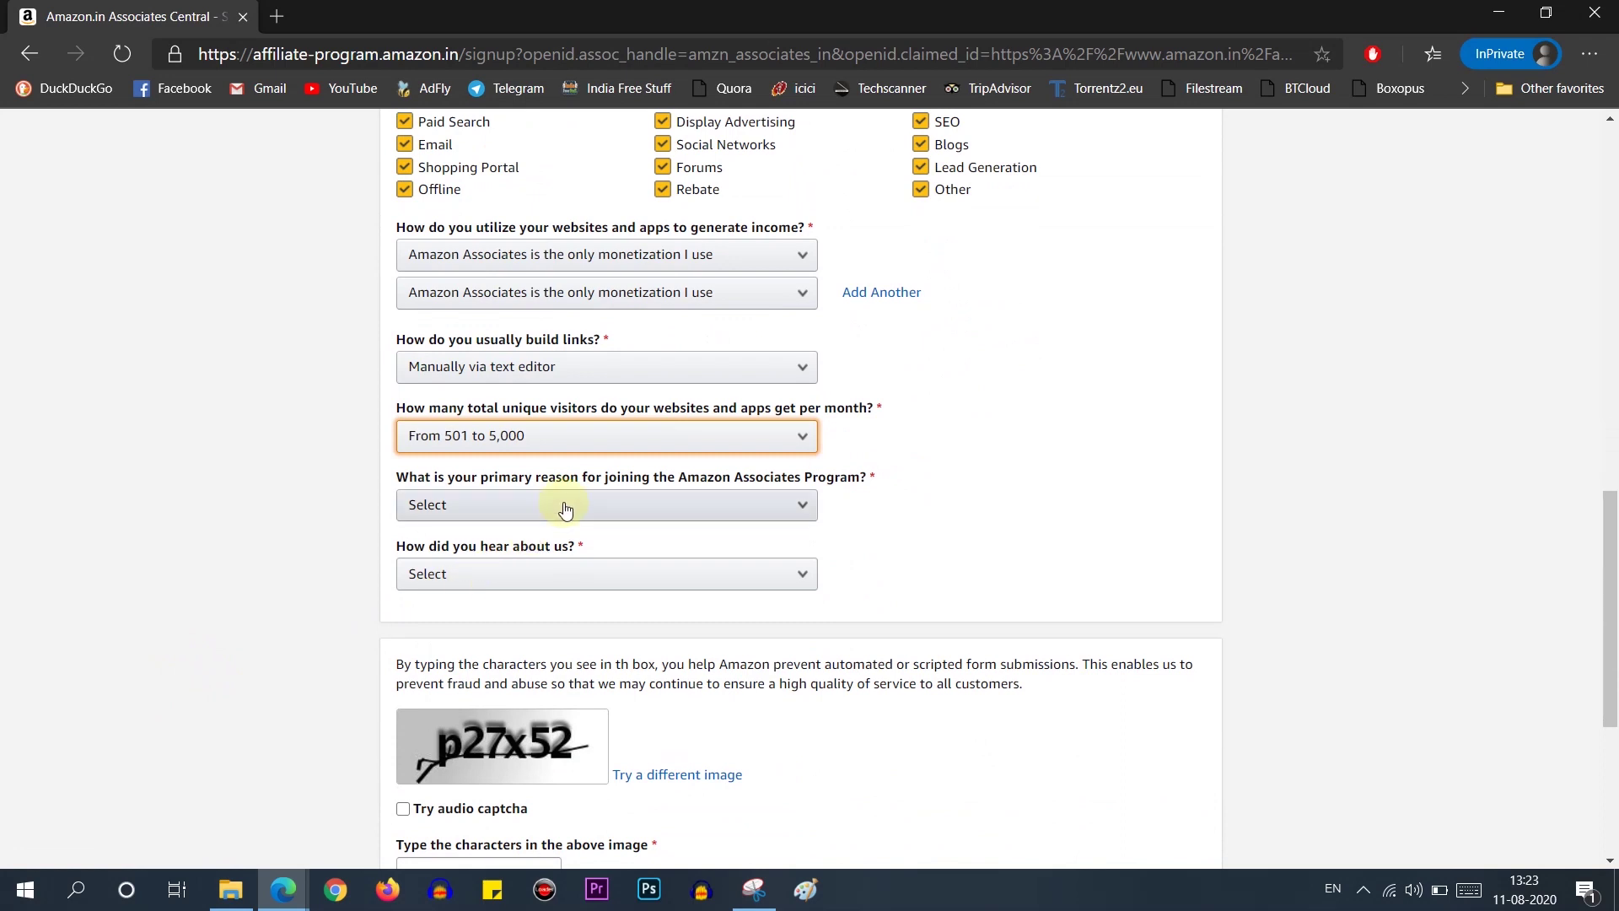
{"action": "left_click", "coordinate": [565, 506]}
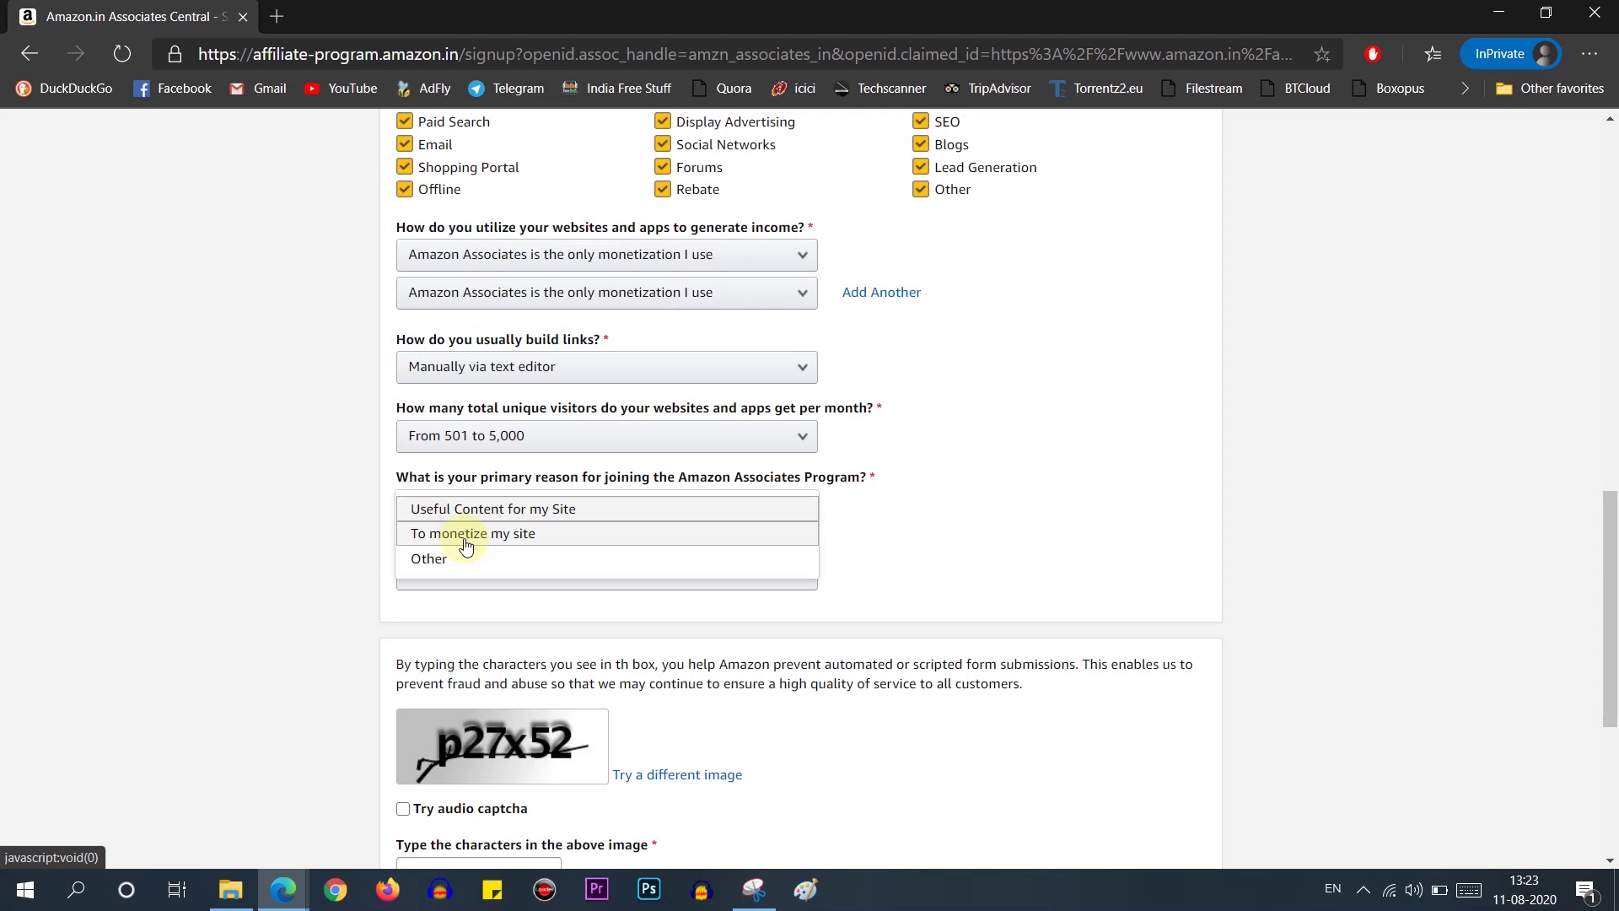
{"action": "left_click", "coordinate": [465, 540]}
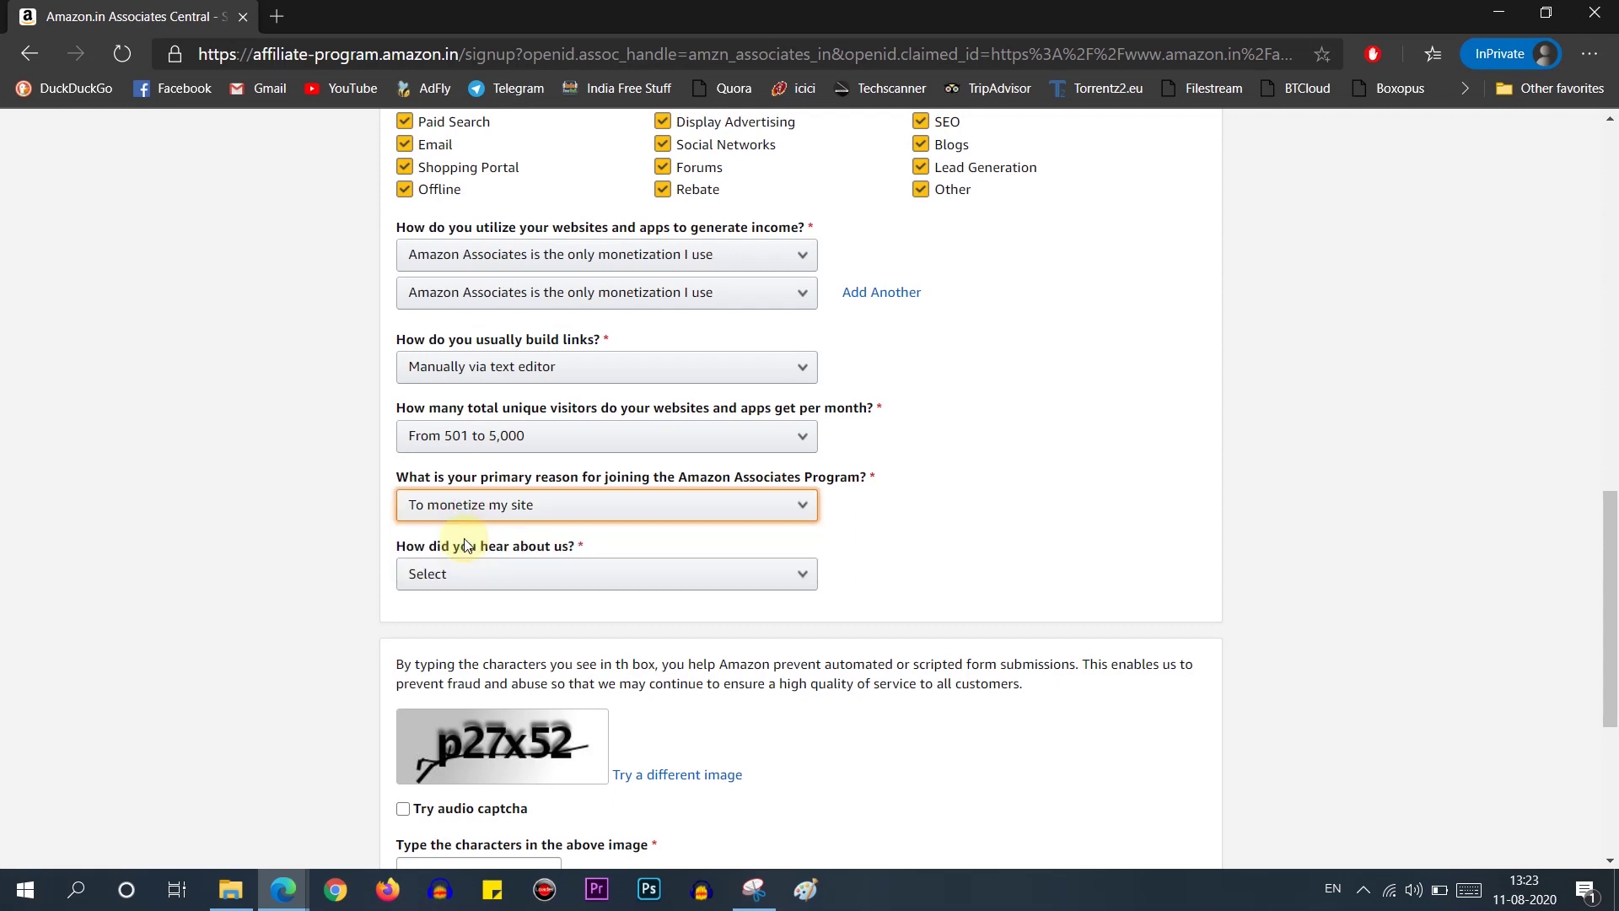
{"action": "scroll", "coordinate": [296, 614], "scroll_direction": "down", "scroll_amount": 2}
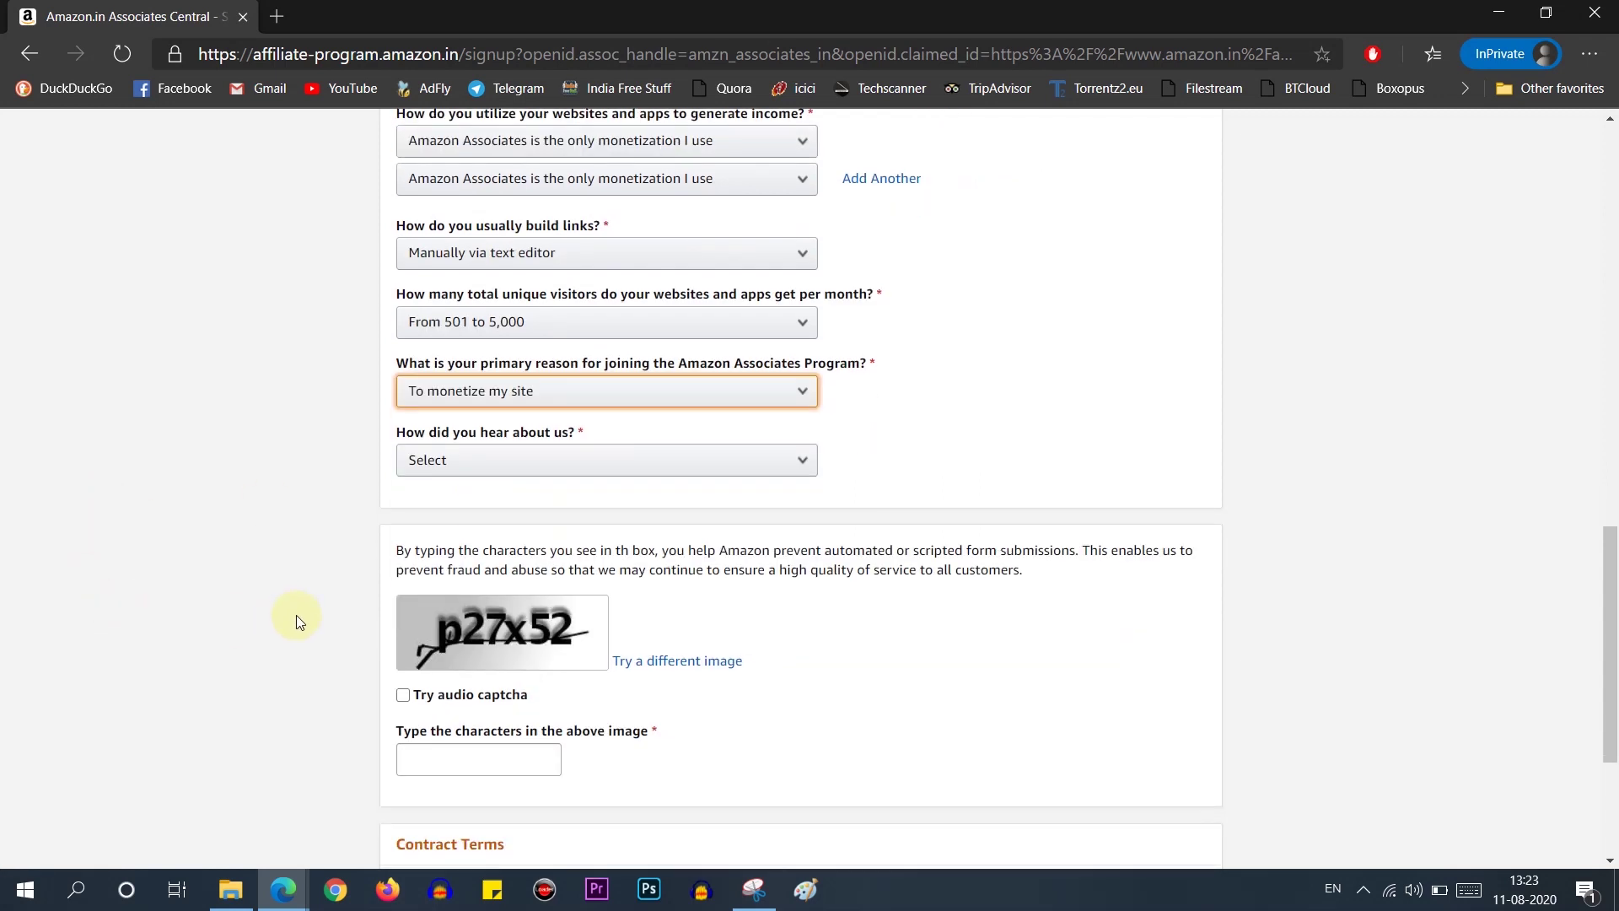
{"action": "left_click", "coordinate": [534, 476]}
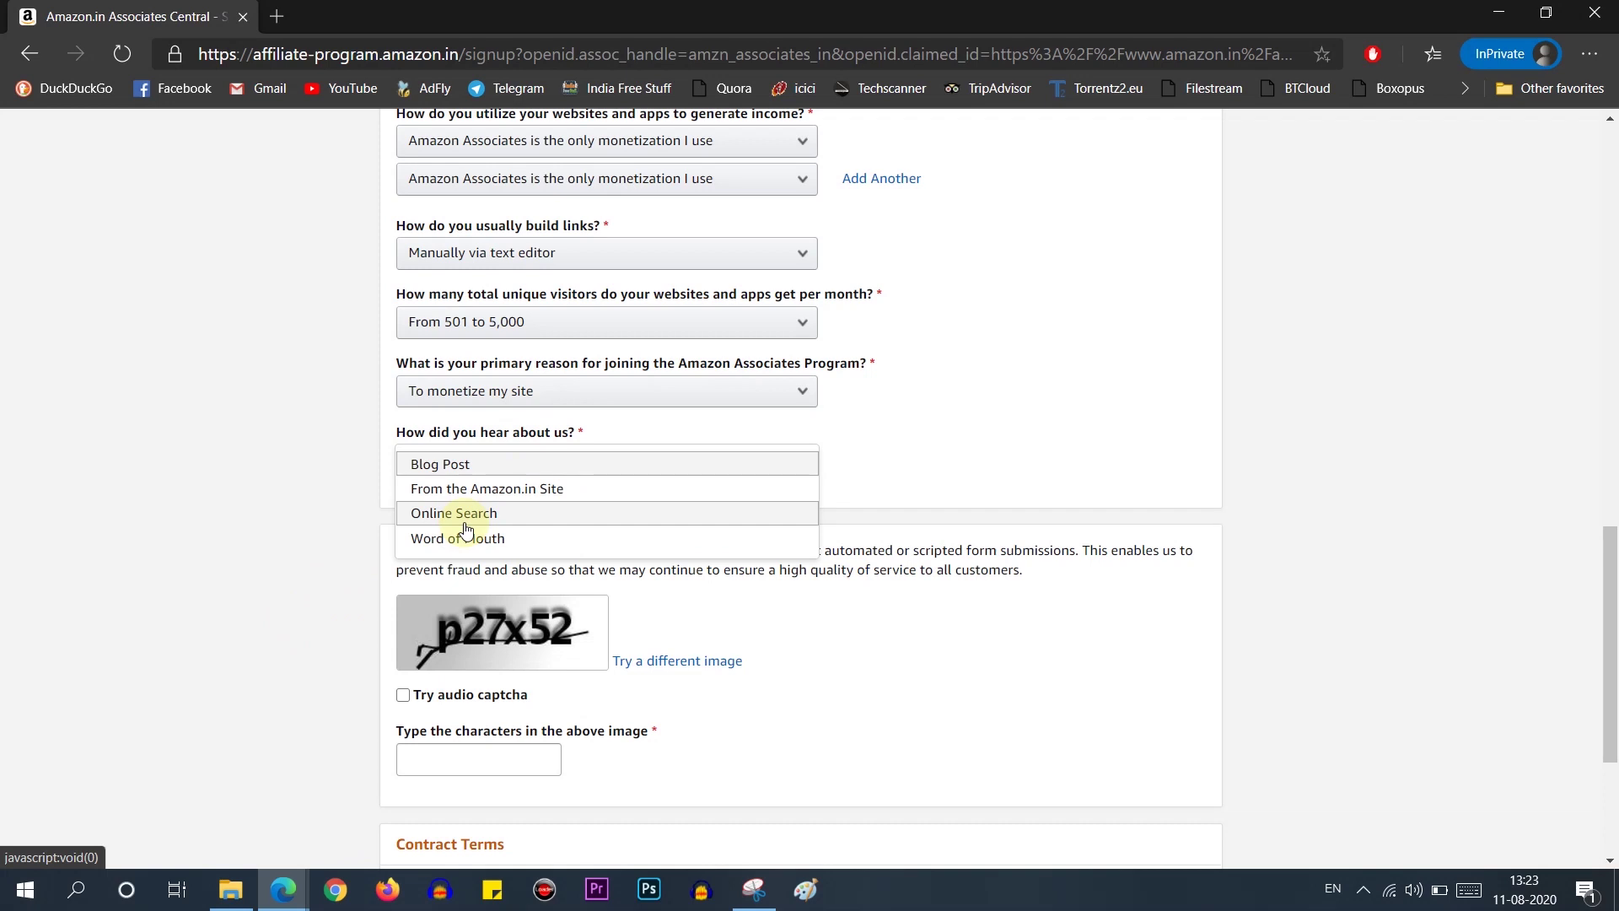
{"action": "left_click", "coordinate": [466, 521]}
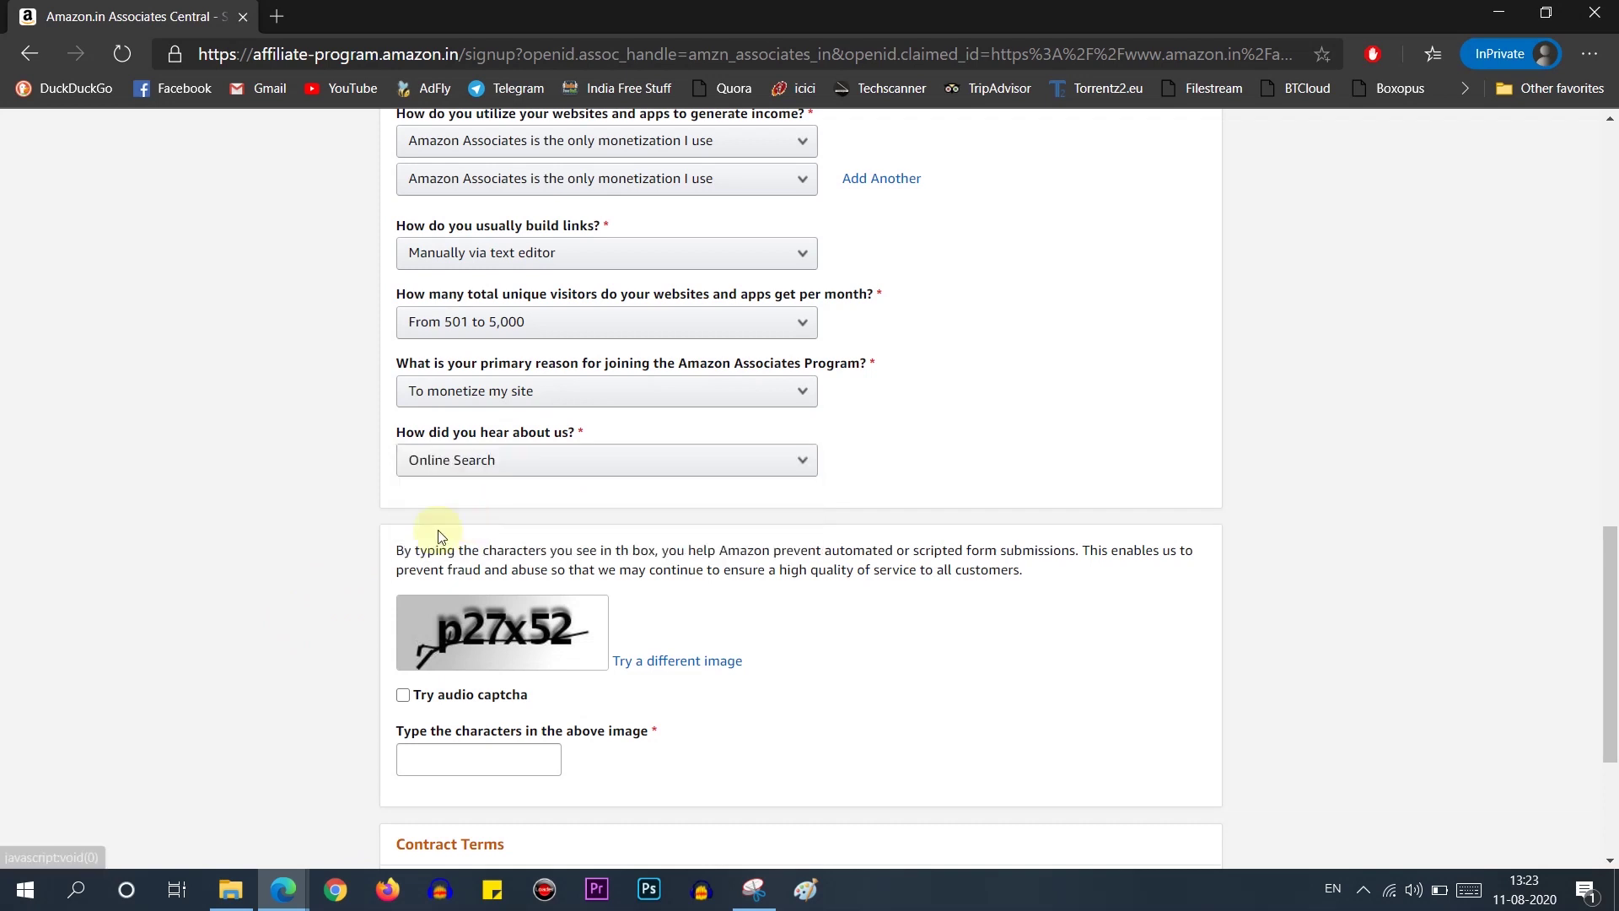
Step: Enter captcha p27x52, accept the Operating Agreement, and finish the application
{"action": "scroll", "coordinate": [303, 599], "scroll_direction": "down", "scroll_amount": 3}
{"action": "scroll", "coordinate": [334, 565], "scroll_direction": "up", "scroll_amount": 3}
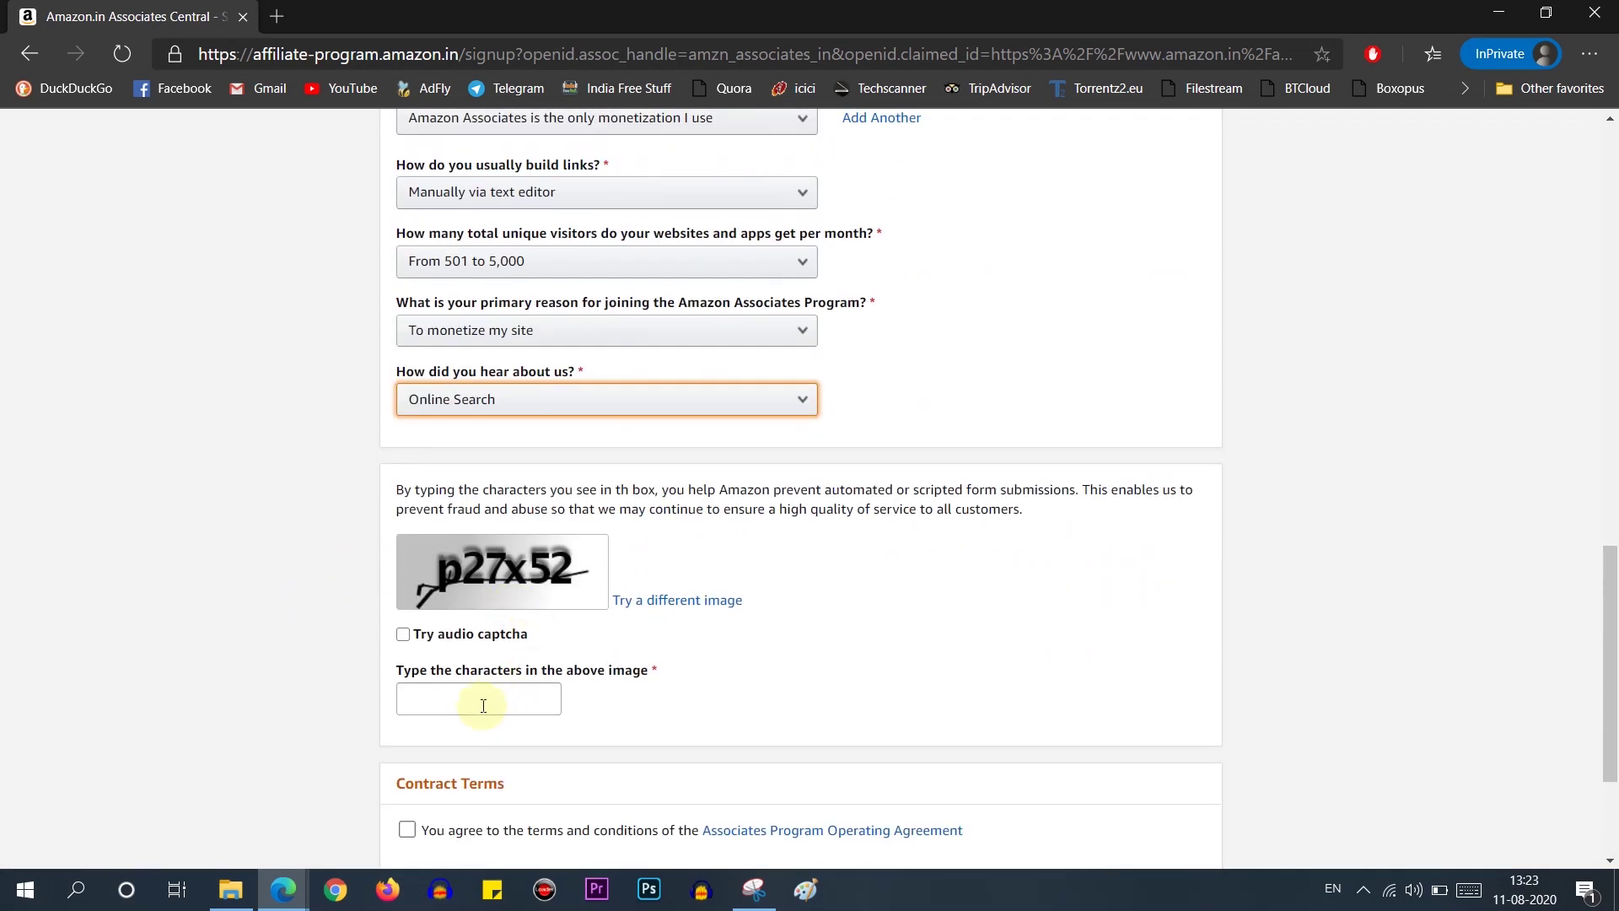
{"action": "left_click", "coordinate": [472, 697]}
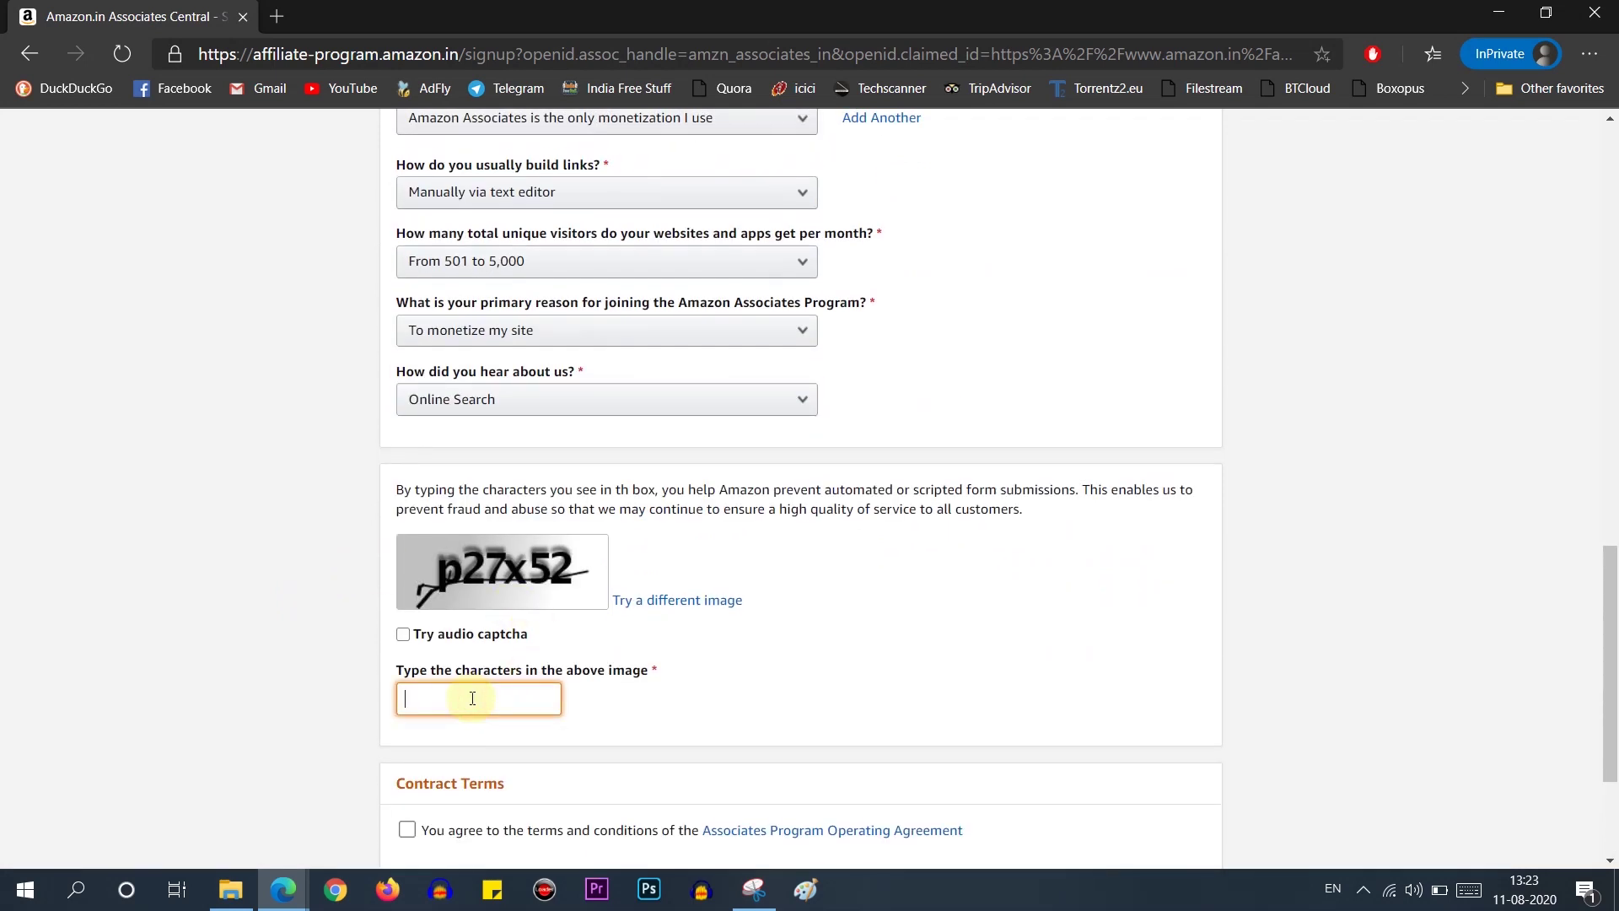
{"action": "type", "text": "p27x52"}
{"action": "scroll", "coordinate": [455, 708], "scroll_direction": "down", "scroll_amount": 1}
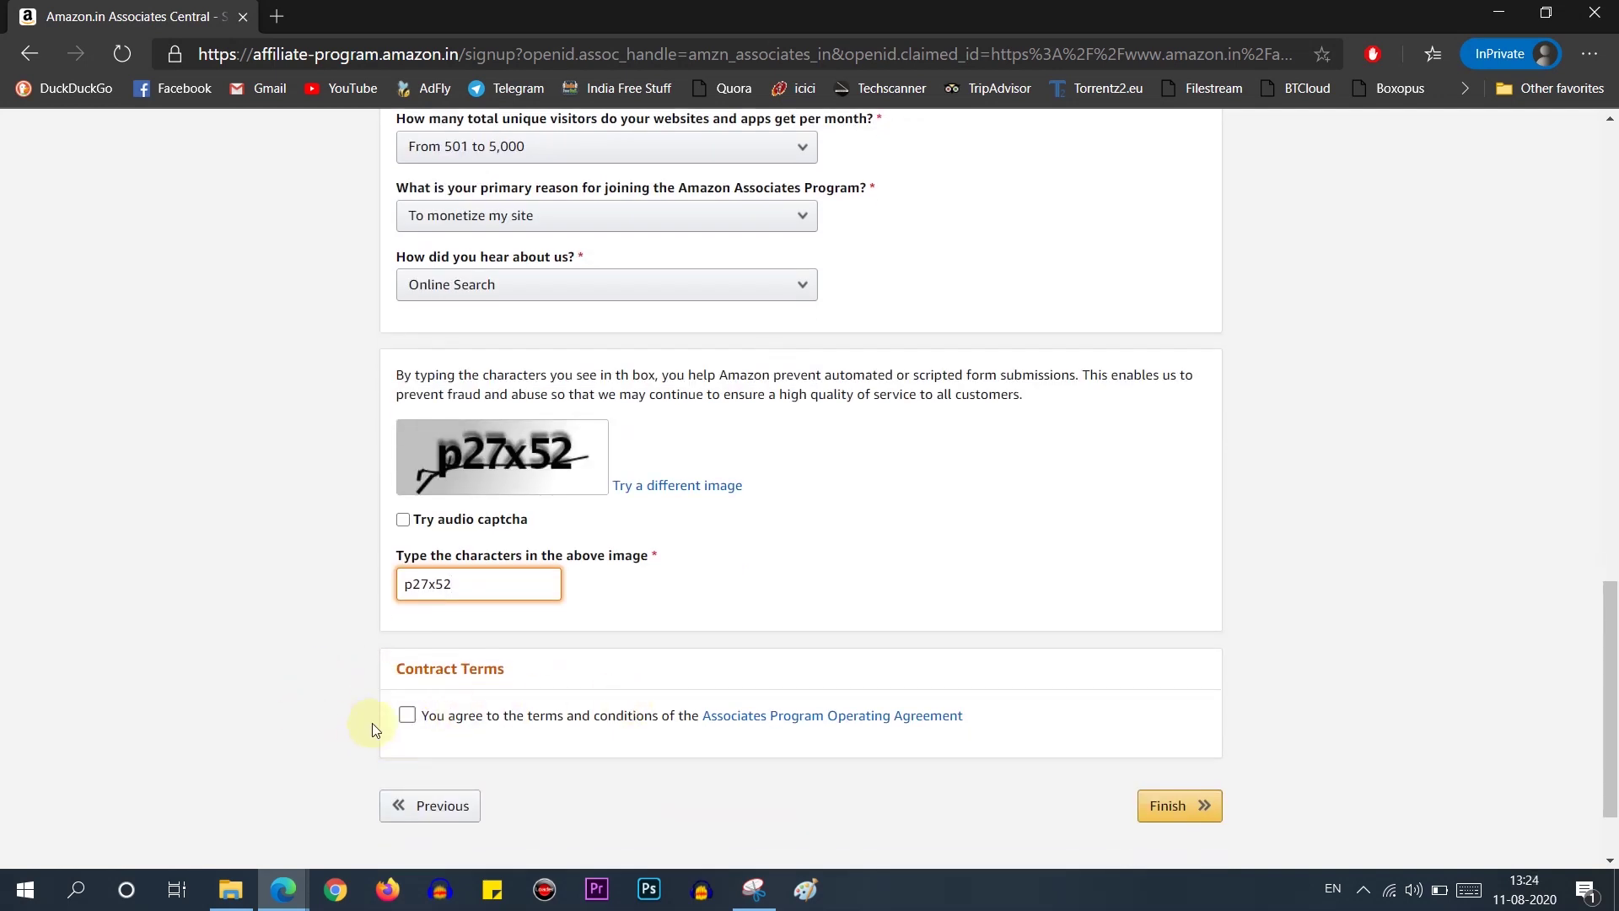
{"action": "left_click", "coordinate": [407, 714]}
{"action": "left_click", "coordinate": [1175, 806]}
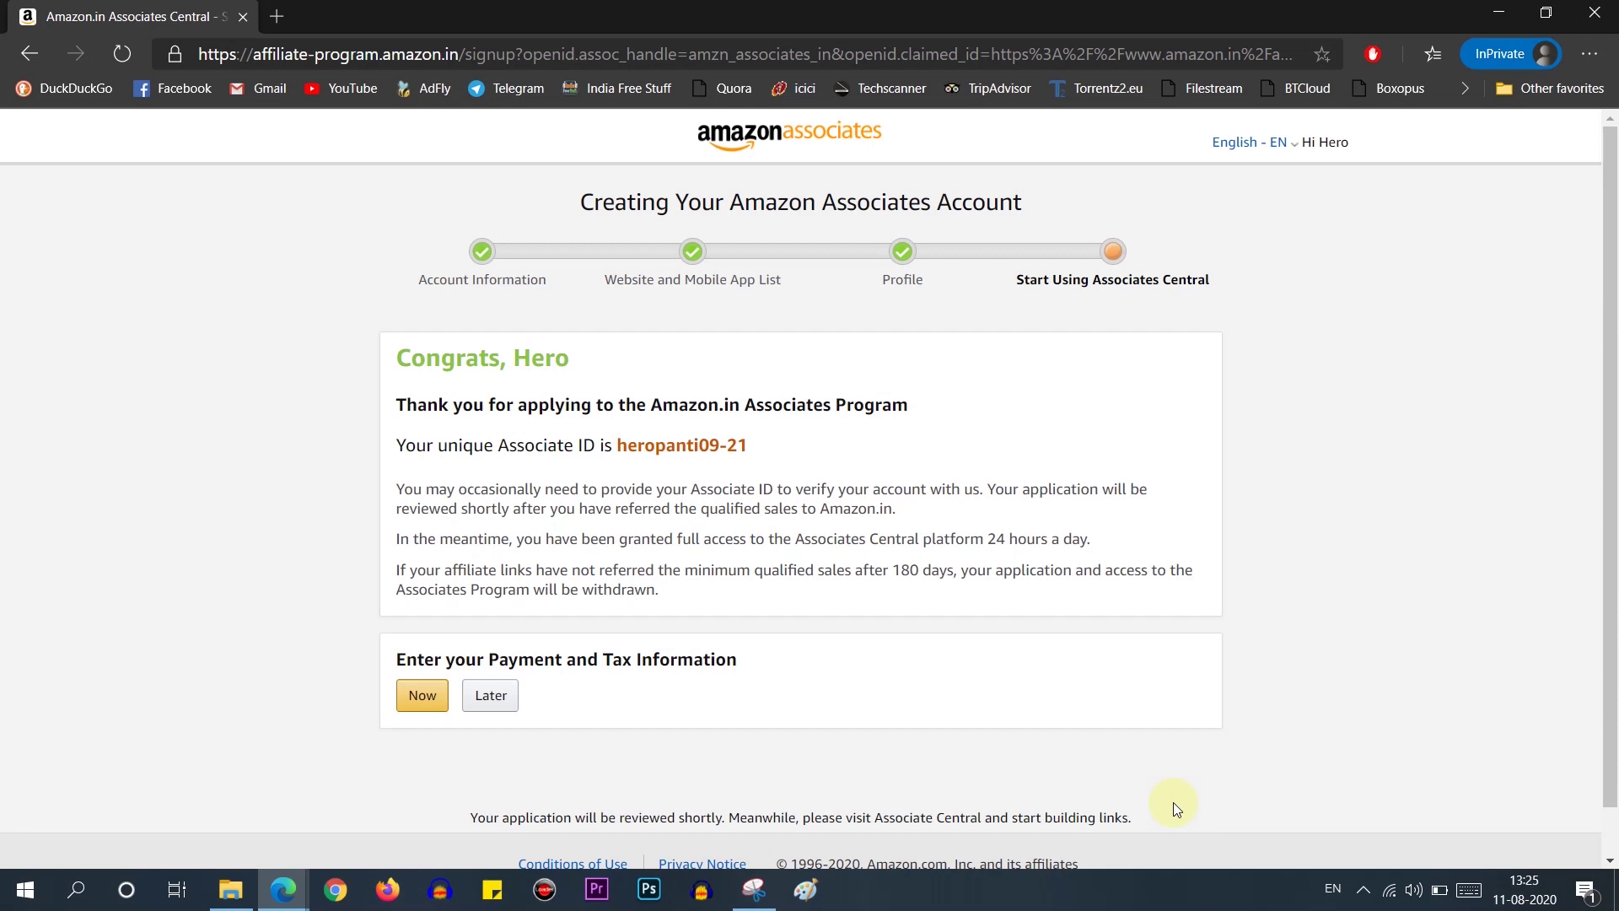
Step: Choose Later for payment and tax information to go to Associates Central
{"action": "left_click", "coordinate": [505, 709]}
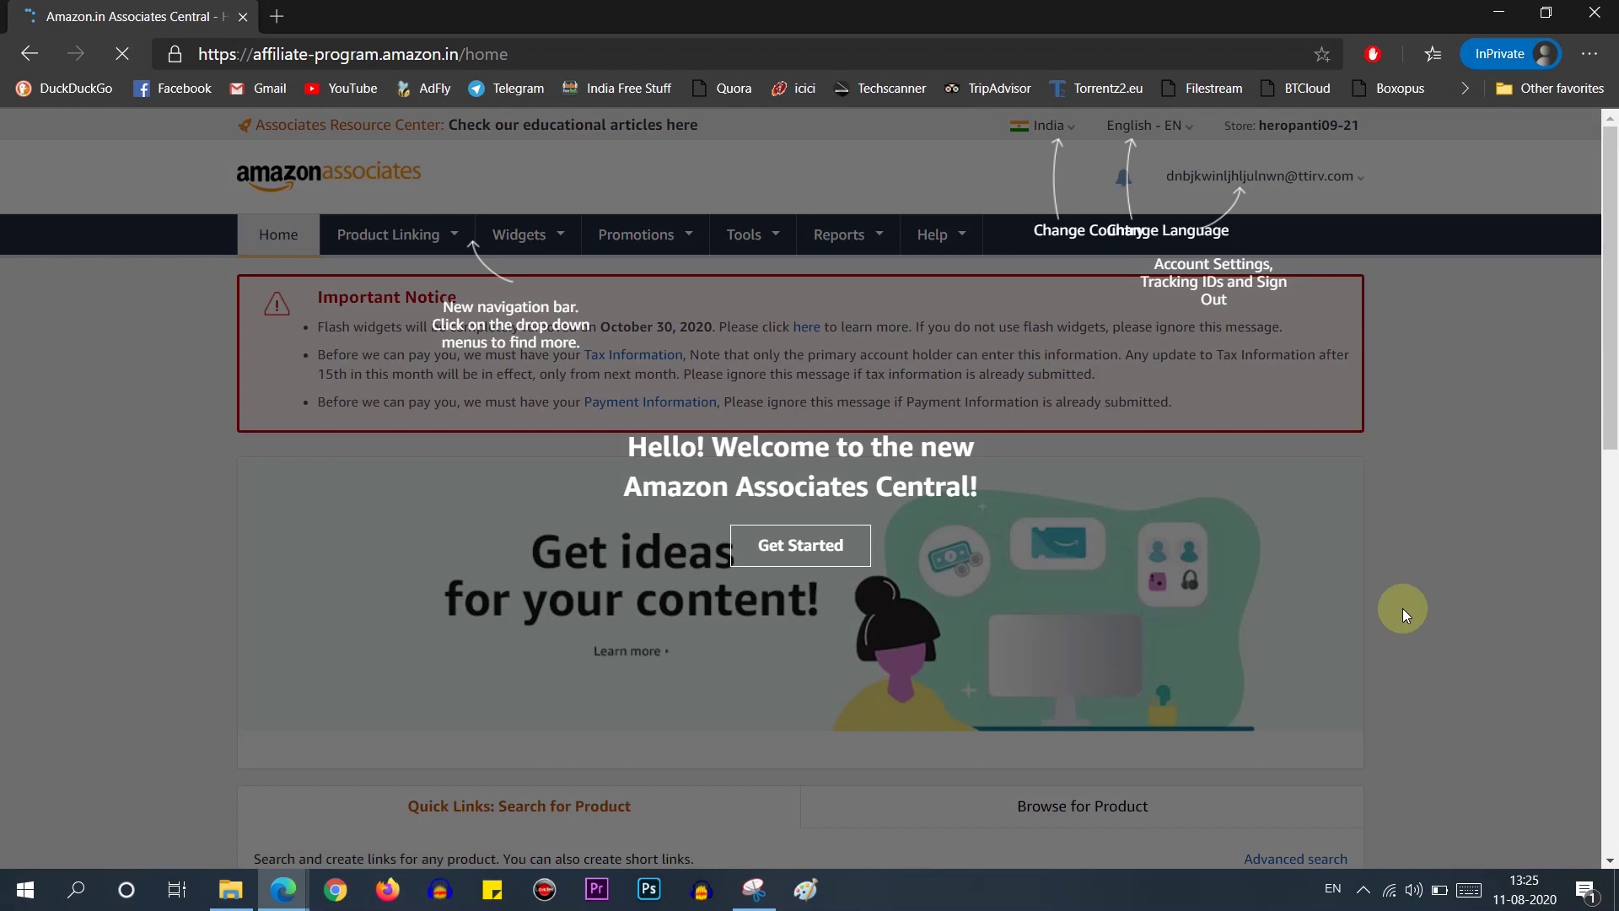
Step: Close the dashboard welcome tour, then load the Amazon.in home page in a new browser tab
{"action": "left_click", "coordinate": [1333, 589]}
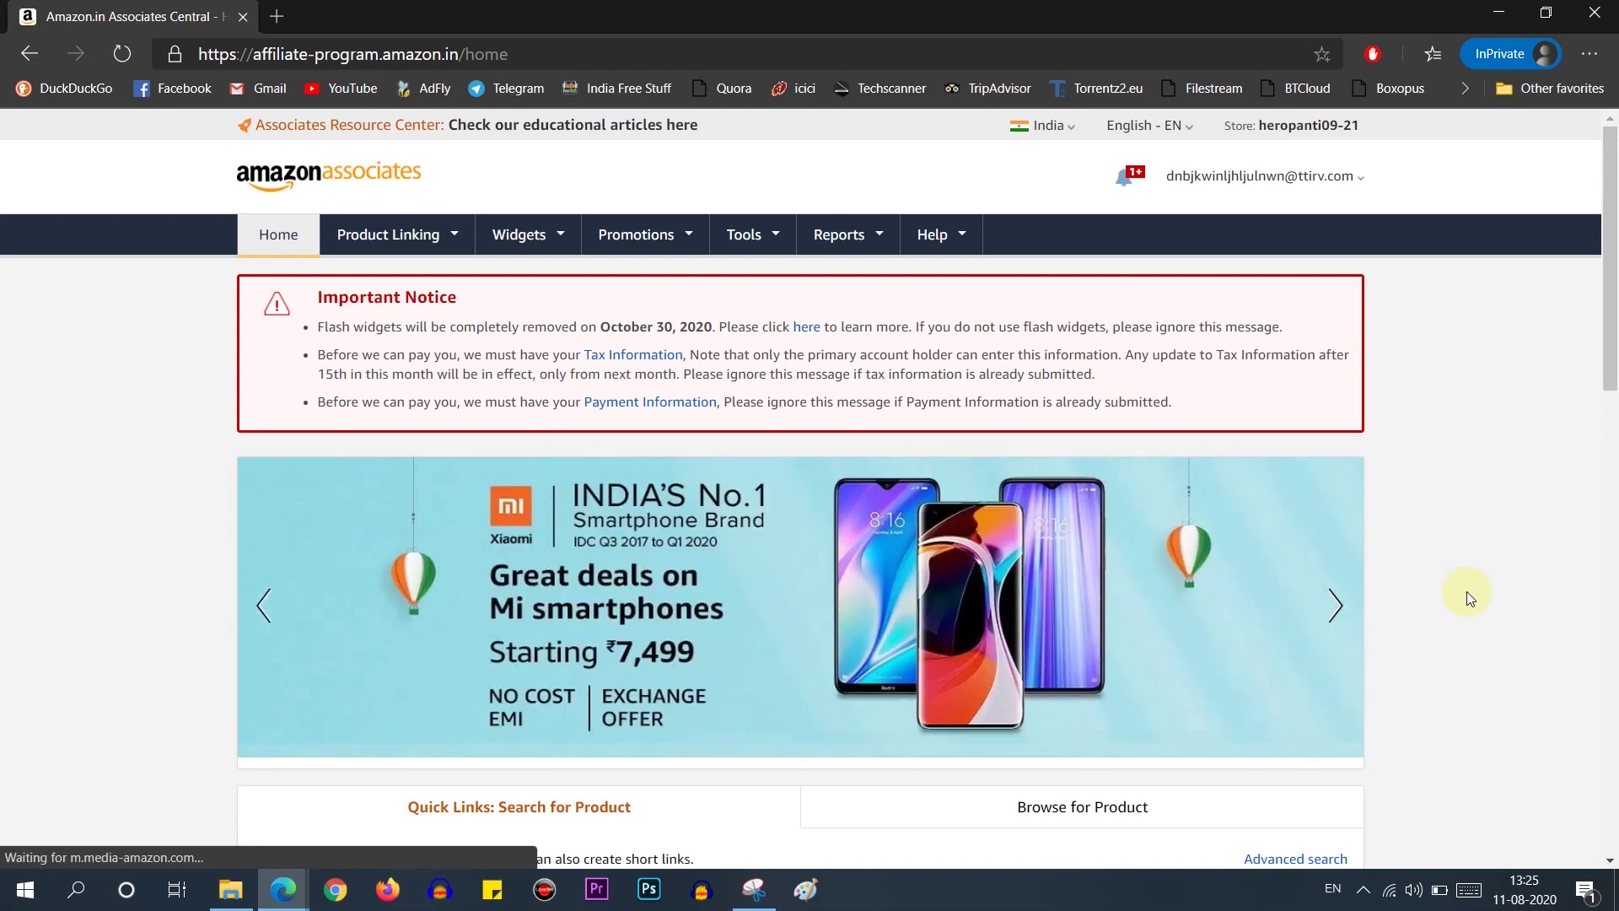
{"action": "scroll", "coordinate": [1467, 597], "scroll_direction": "down", "scroll_amount": 3}
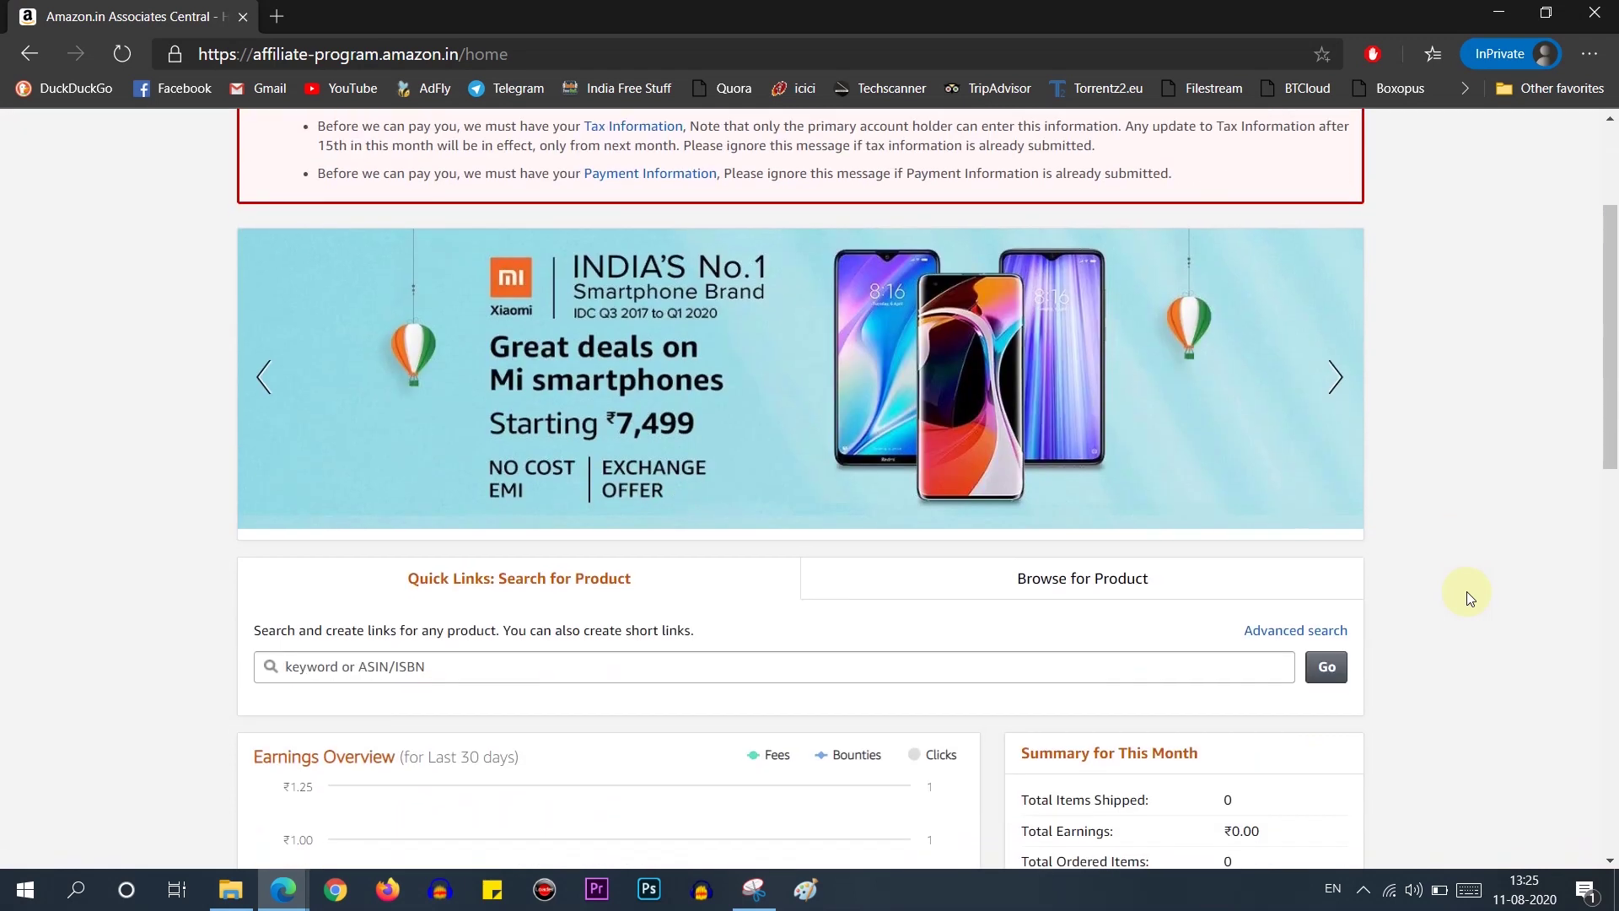
{"action": "scroll", "coordinate": [1465, 590], "scroll_direction": "down", "scroll_amount": 4}
{"action": "scroll", "coordinate": [1466, 591], "scroll_direction": "up", "scroll_amount": 7}
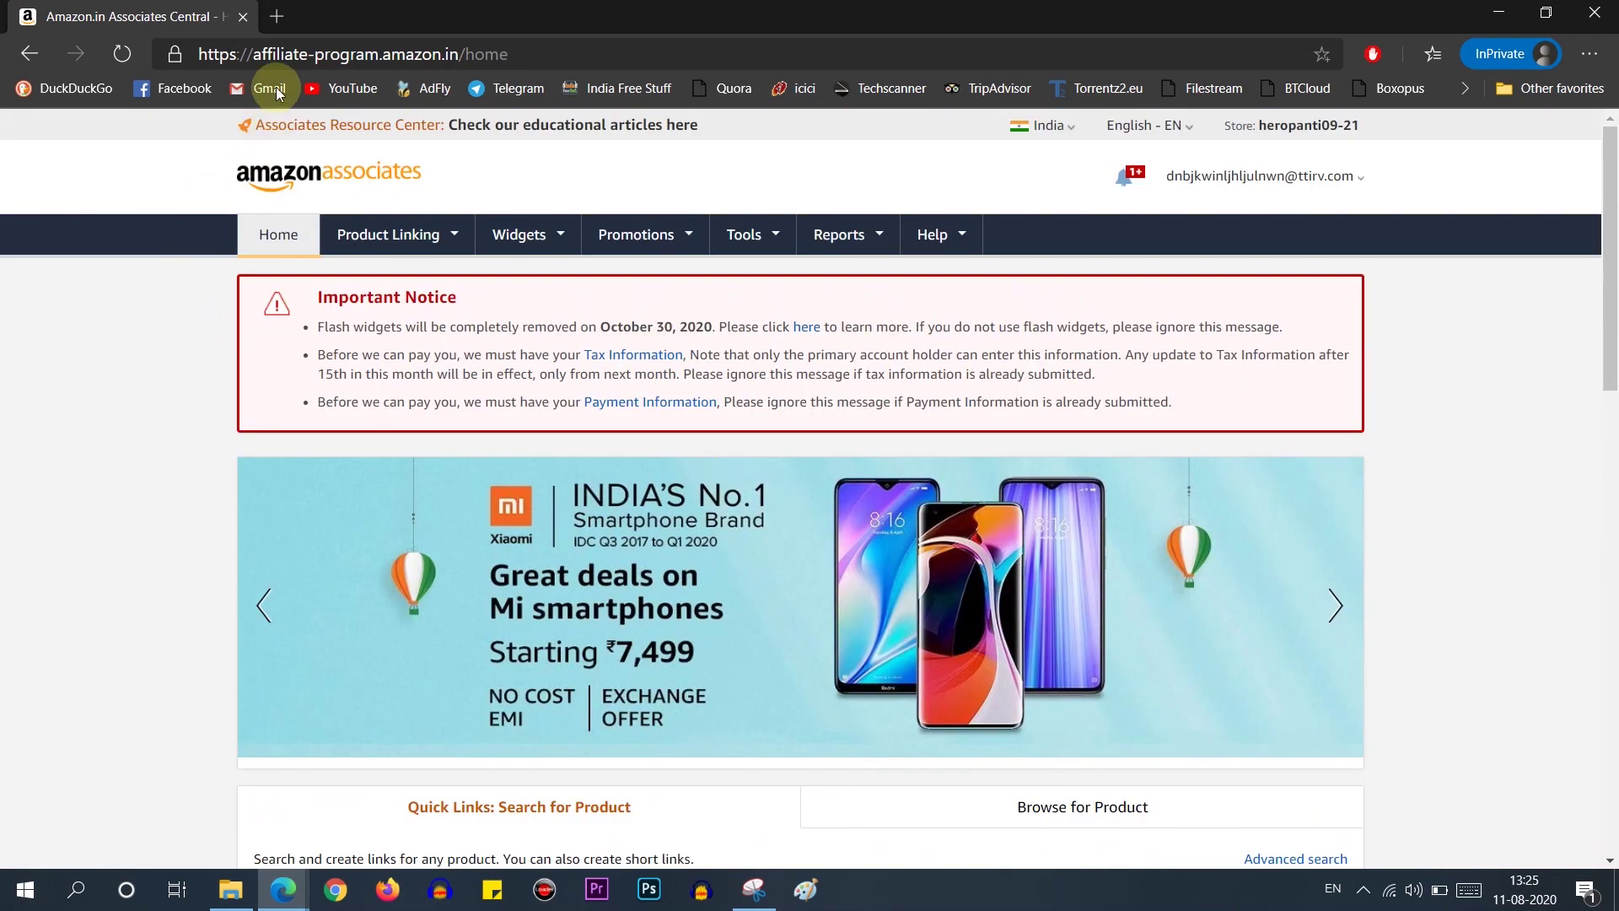
{"action": "left_click", "coordinate": [287, 19]}
{"action": "left_click", "coordinate": [71, 181]}
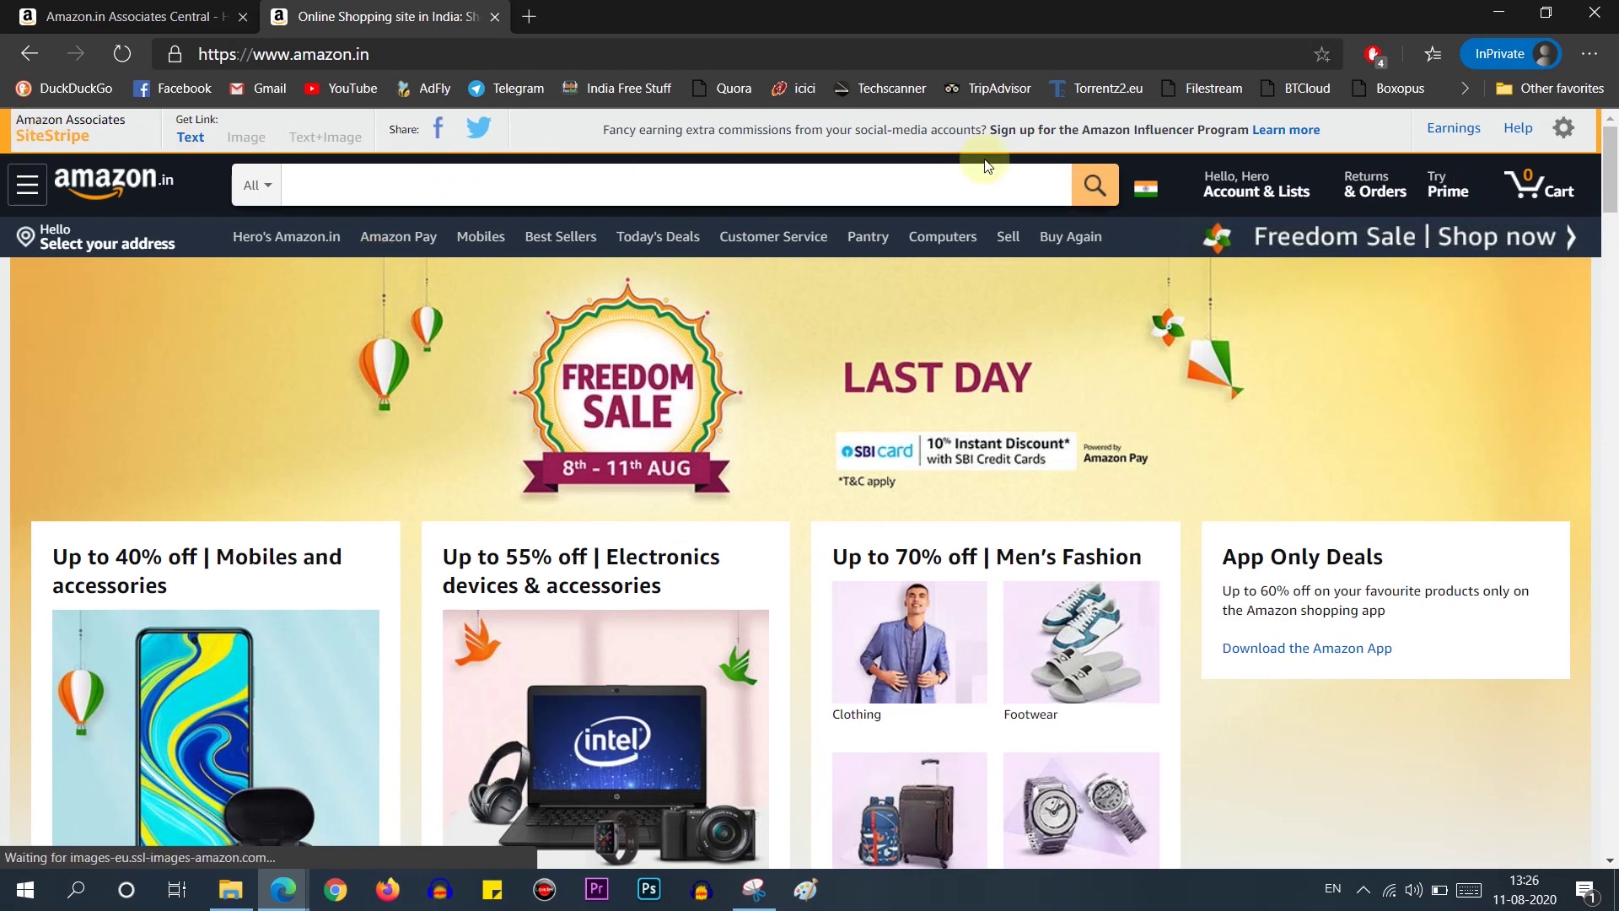